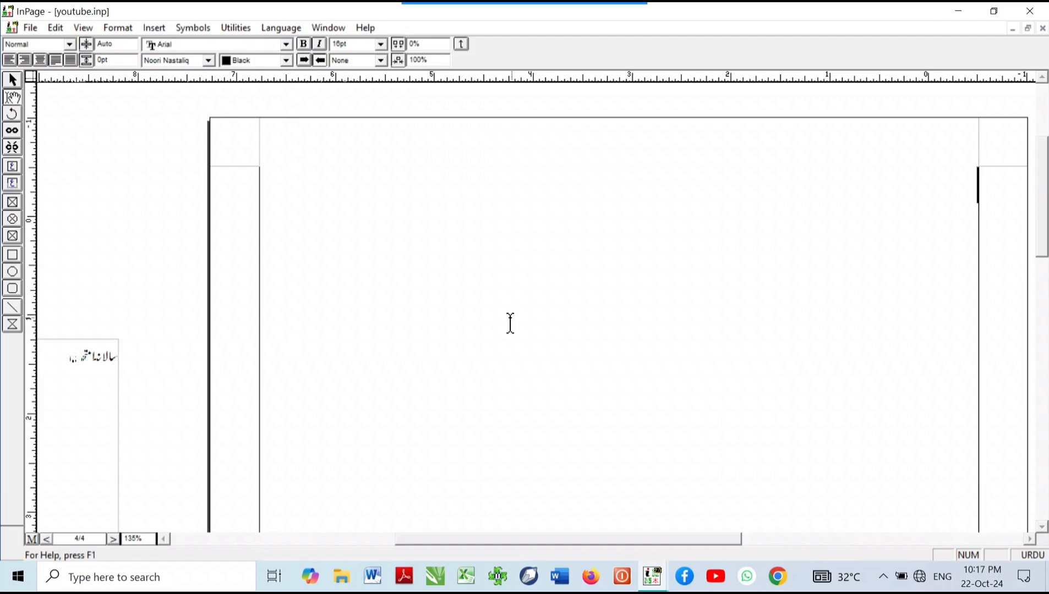
- Start the title line at the top of the empty page with the words "پرچہ امتحان"
key(ctrl+0)
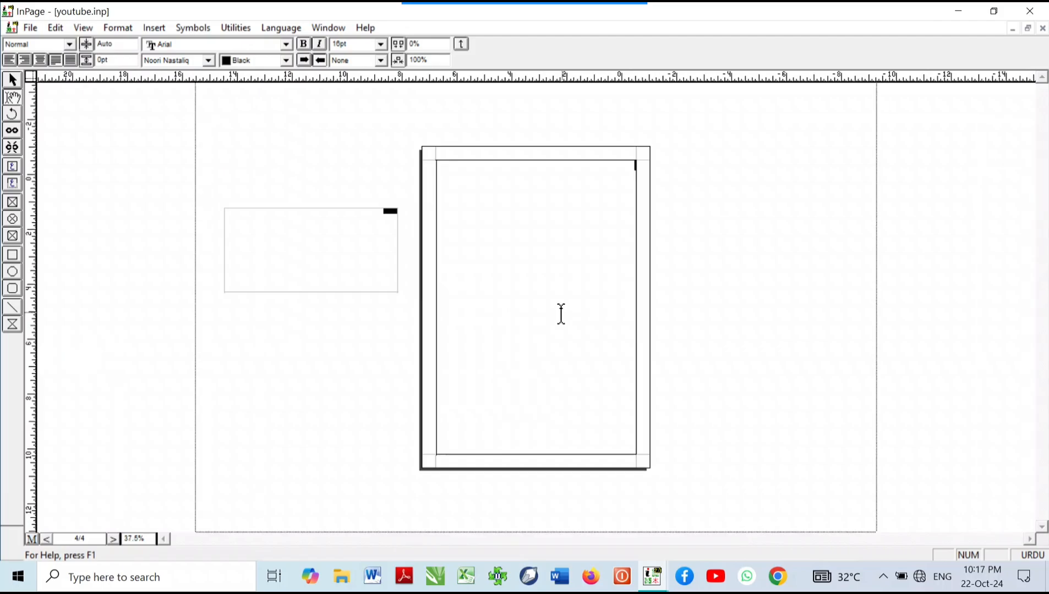
key(ctrl+1)
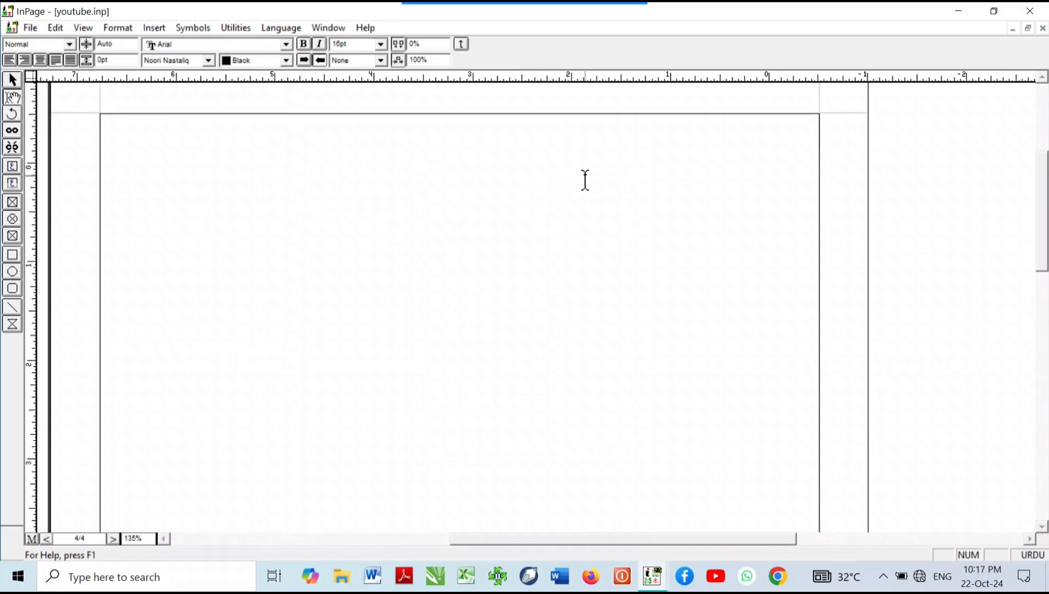
text(پرچ)
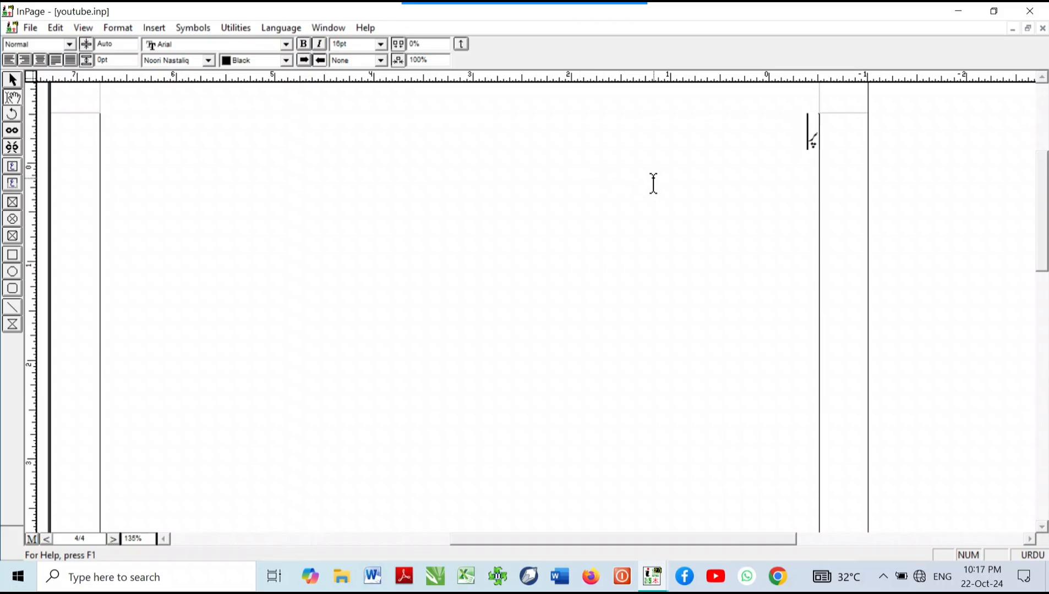
text(ع)
key(BackSpace)
text(ع)
key(BackSpace)
key(BackSpace)
text(چہ امتحان)
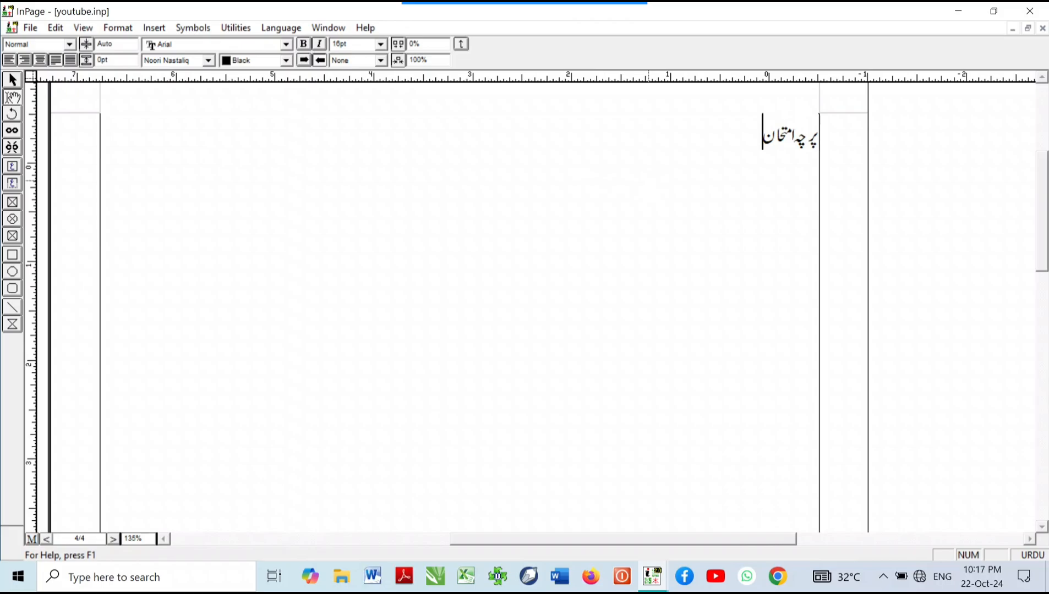
- Continue the title line with "سالانہ ۱۴۴۶ھ"
text(س)
text(الانہ)
text(۲۴)
text(۴۱)
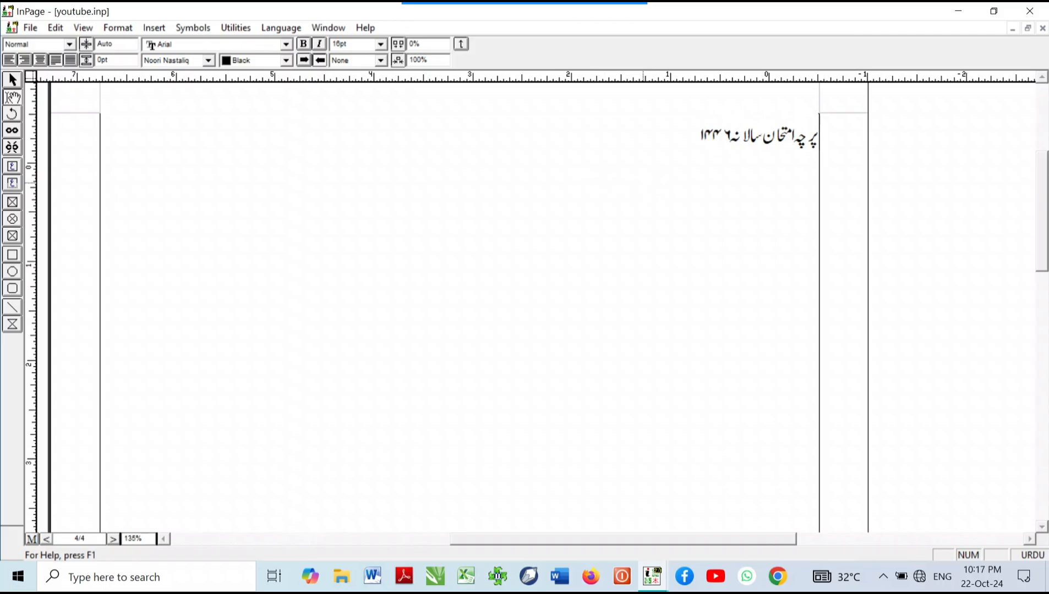
text(ھ)
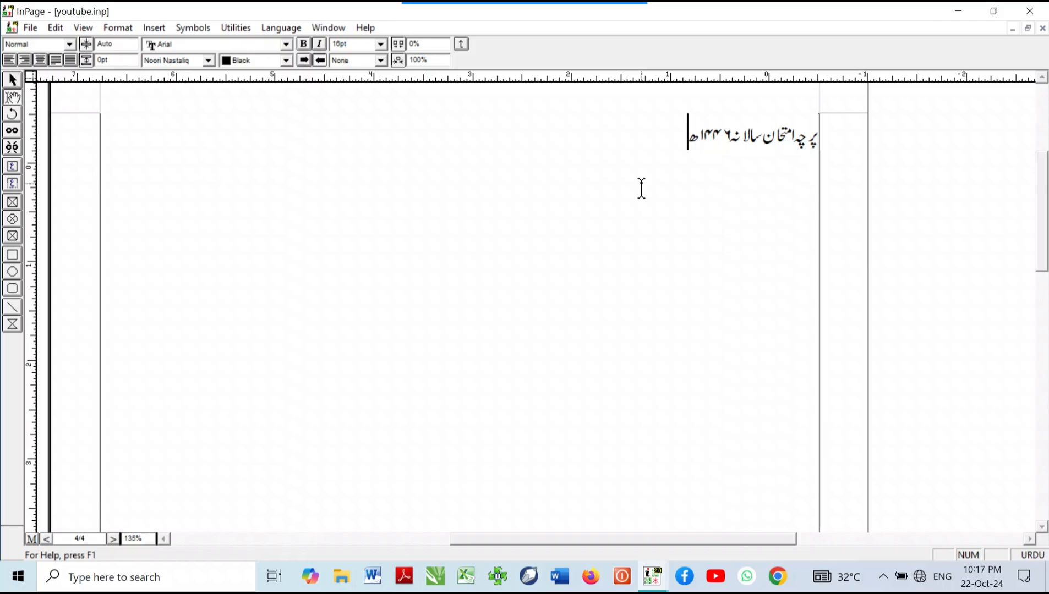
- Finish the title line with the school name and place "مدرسہ عربیہ تعلیم الاسلام بناس کانٹھا، گجرات" and begin a new line
text(ـ مدرسہ عرب)
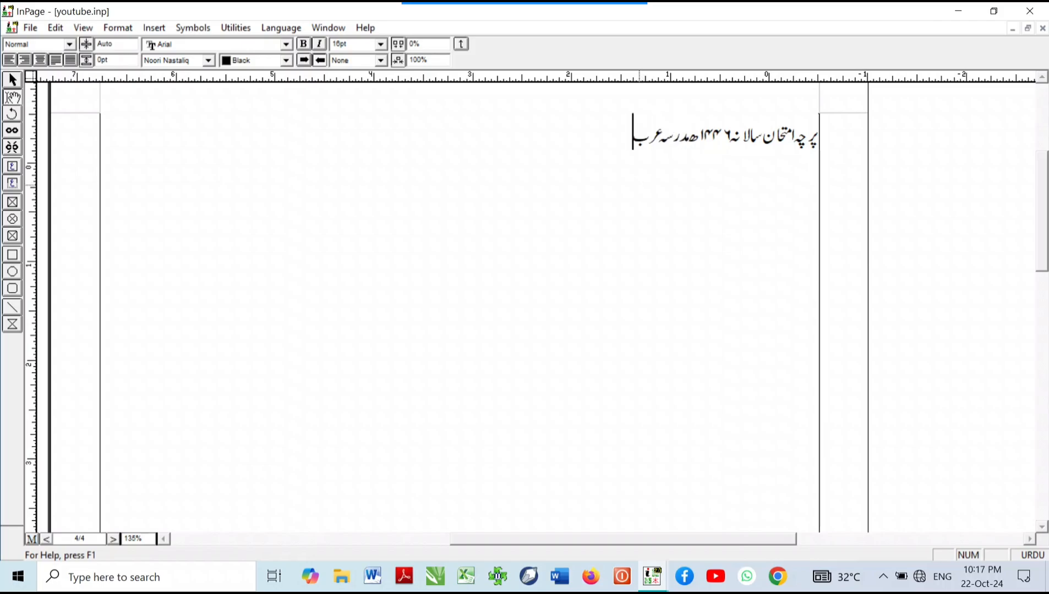
text(یہ تعلیم الاسلام)
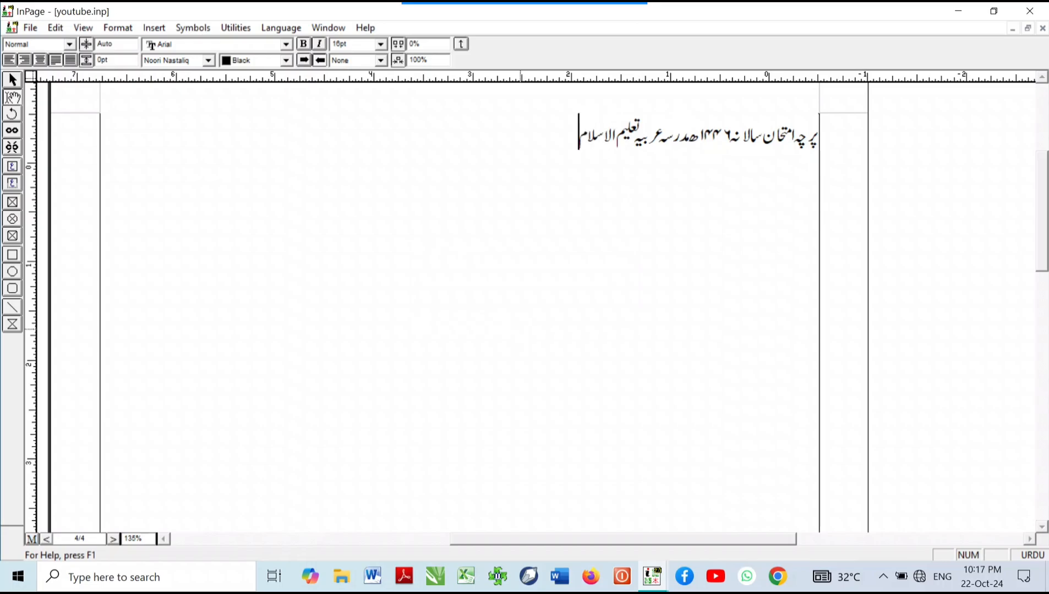
text( بناس کانٹھا)
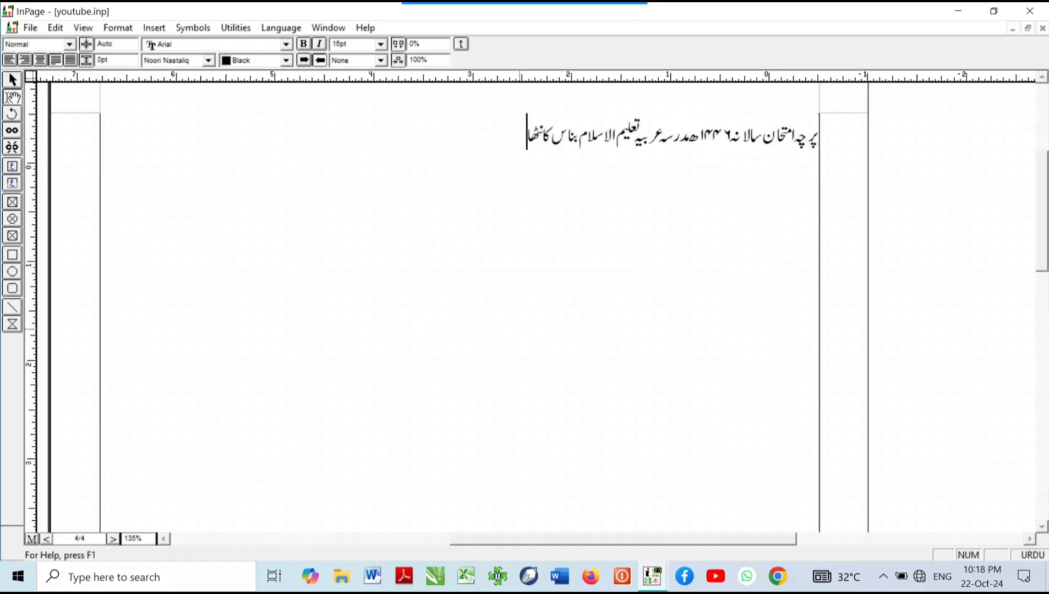
text(، گجرات)
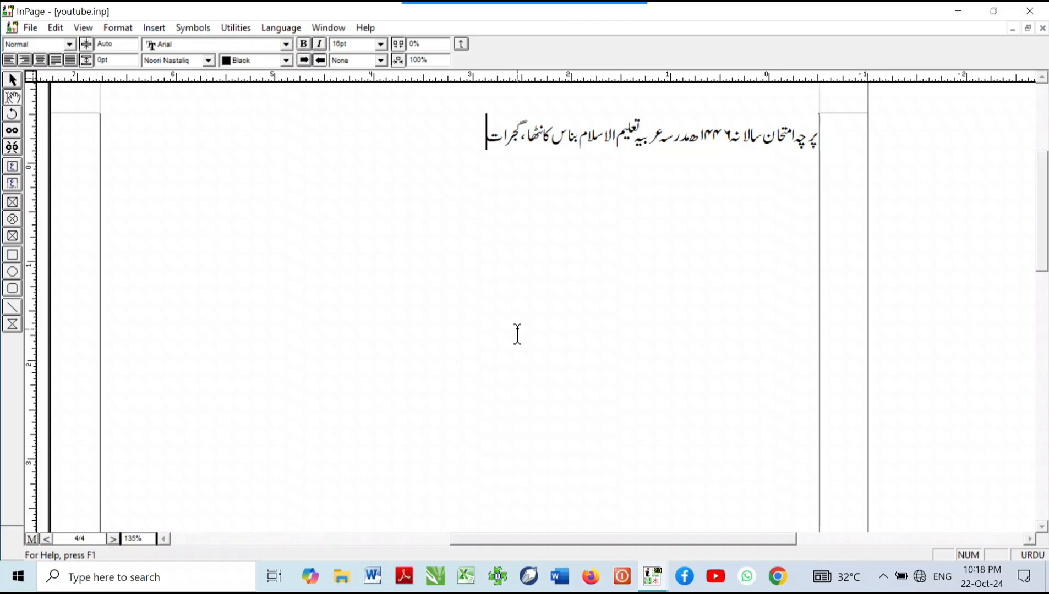
key(Return)
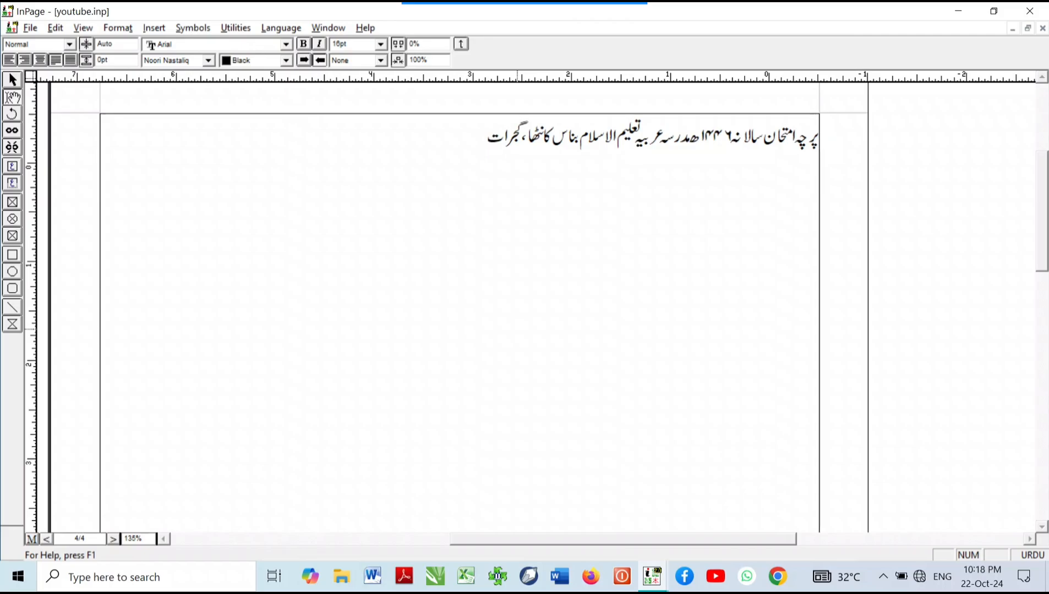
- Enter the class line "درجہ عربی ہفتم" enclosed in ornate brackets beneath the title
text(ﷺ)
key(BackSpace)
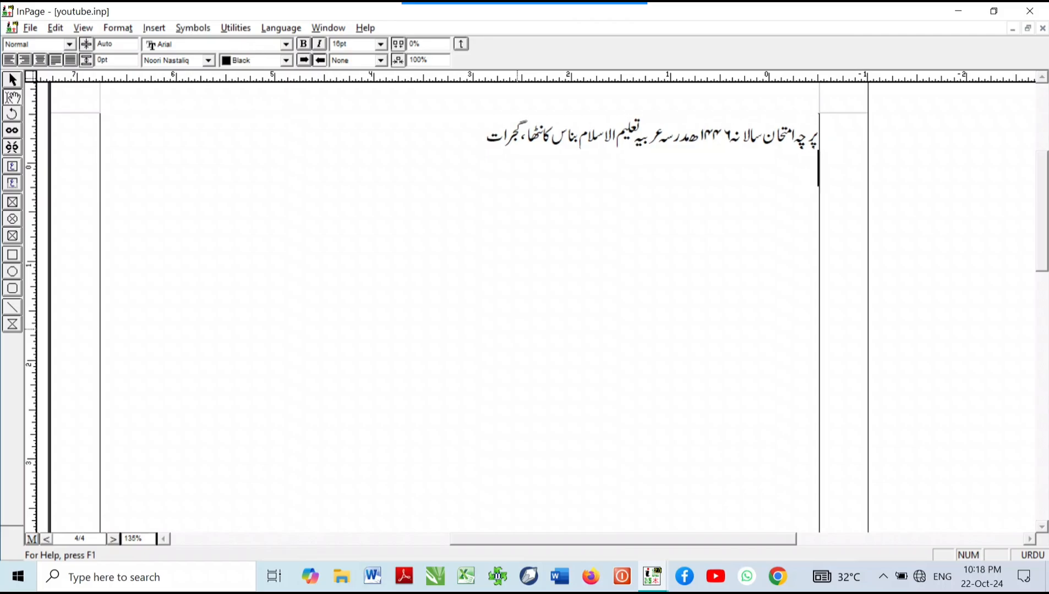
text(﴿)
text(ور)
text(جہ عربی ہ)
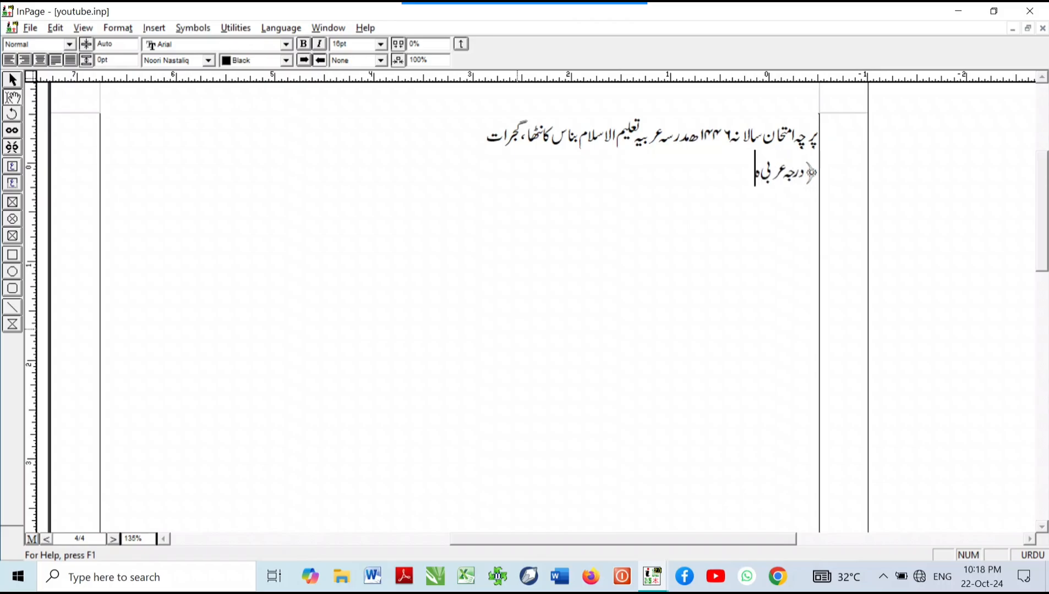
text(فتم﴿)
key(Return)
- Enter the subject line "بخاری شریف" beneath the class line and end the paragraph
text(بخاری)
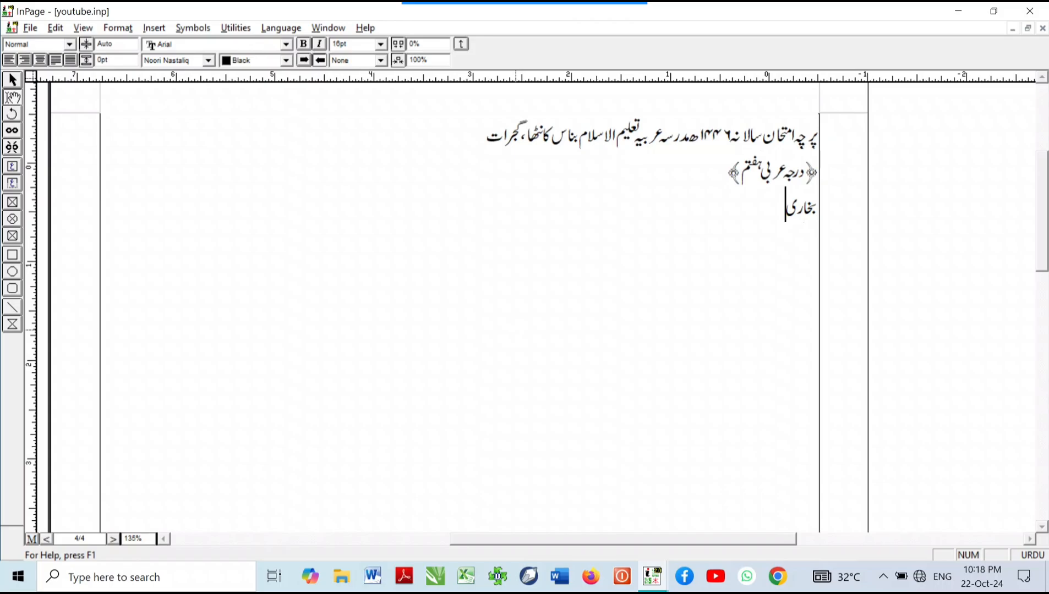
text( شریف)
key(Return)
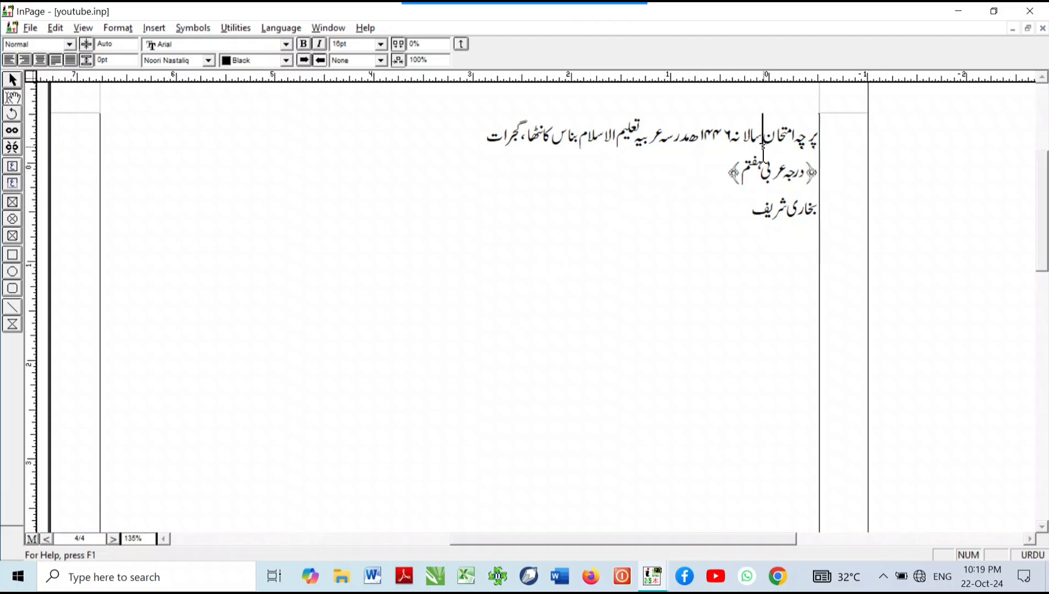
- Centre the three heading lines and enlarge the title line to about 30 pt
drag(763, 135, 781, 204)
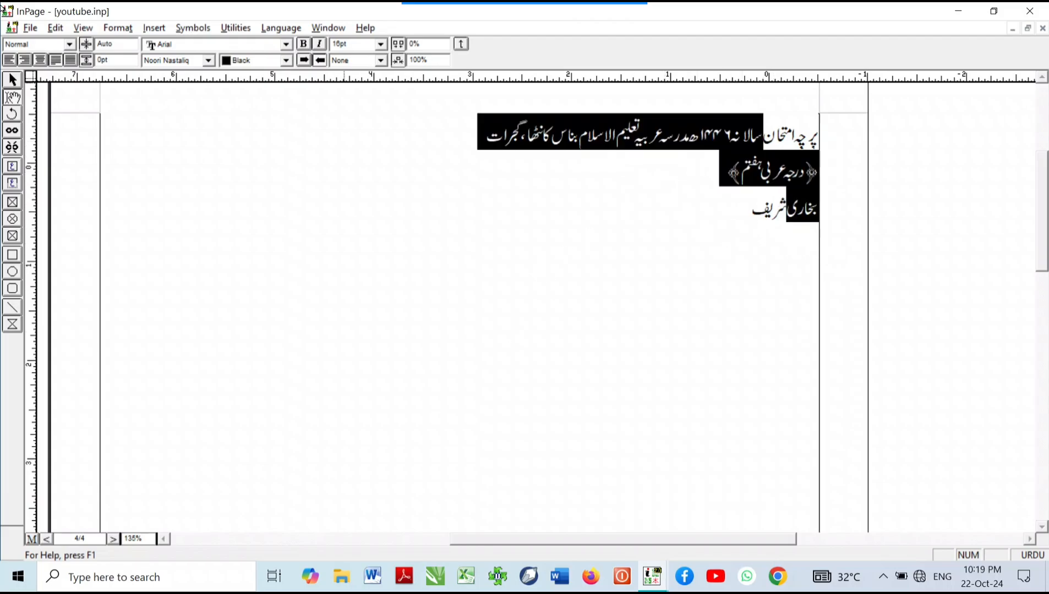
click(39, 59)
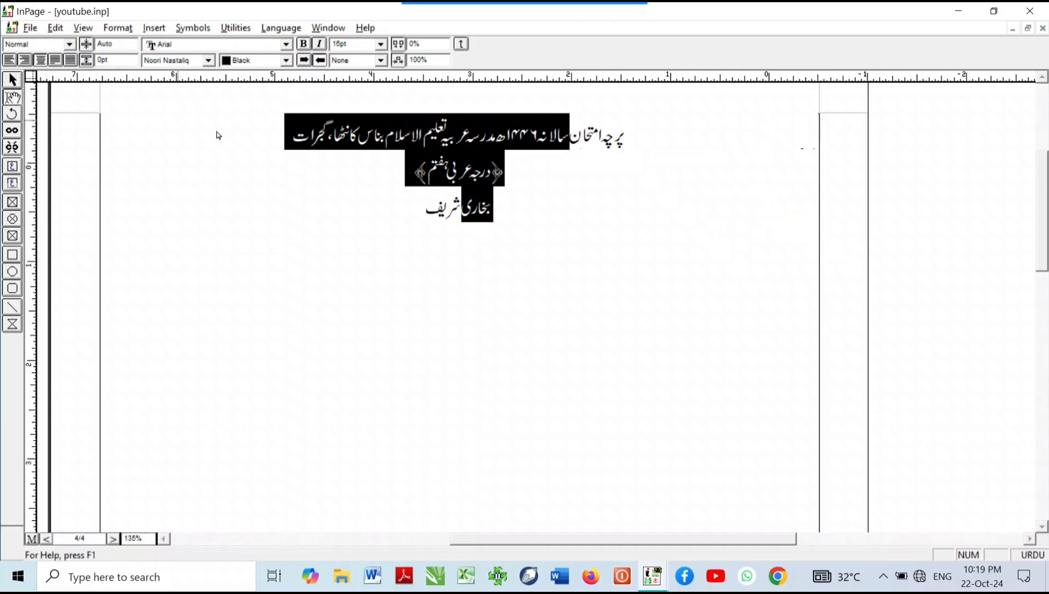
click(407, 133)
key(shift+Home)
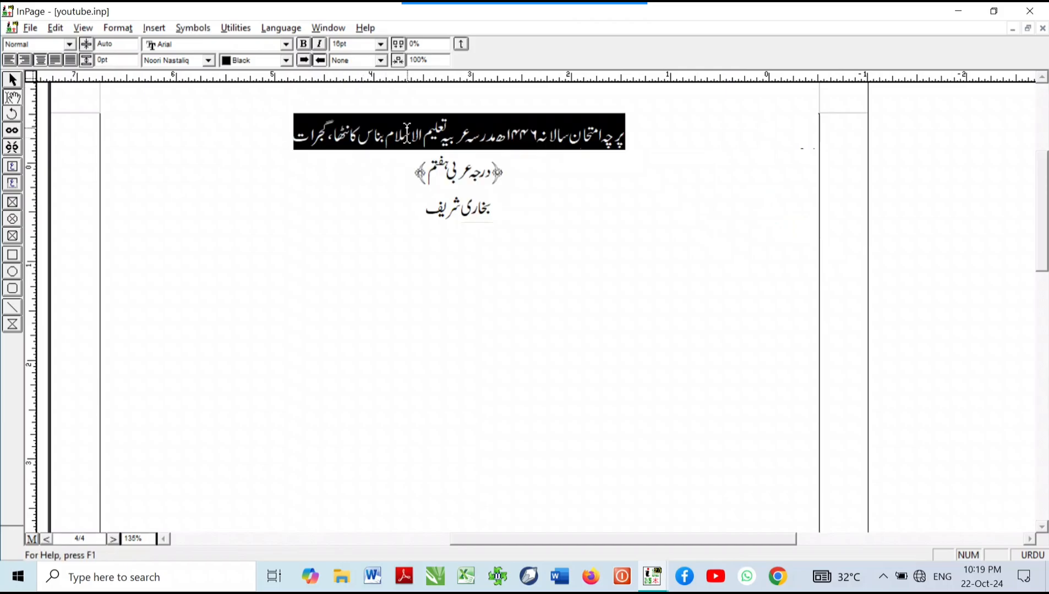
key(F12)
key(F12)
key(F12)
key(F12)
key(F12)
key(F12)
key(F12)
key(F12)
key(F12)
key(F12)
key(F12)
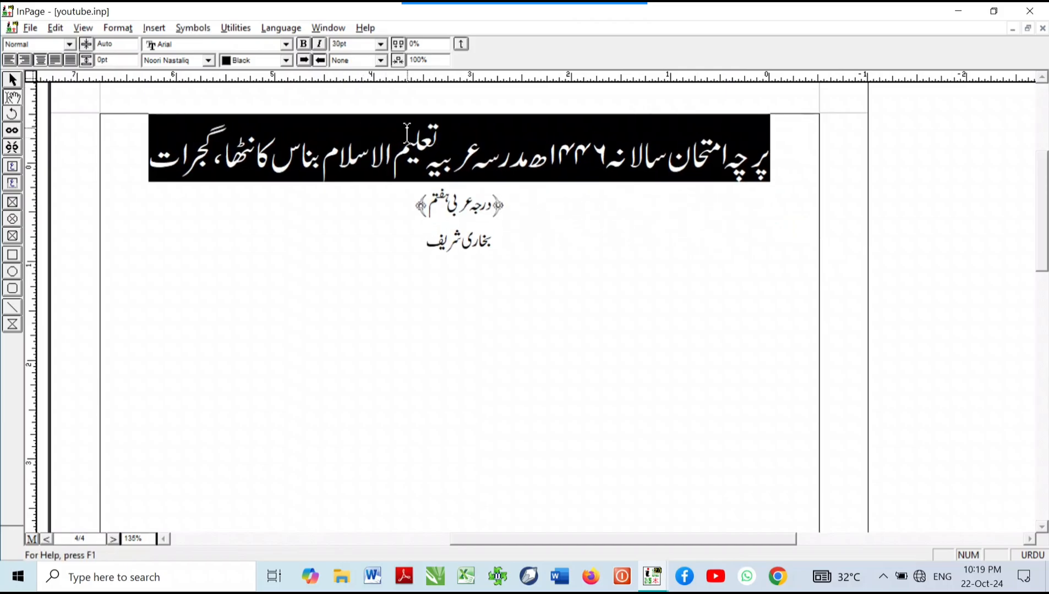
- Enlarge the bracketed class line "درجہ عربی ہفتم" to about 19 pt
key(Down)
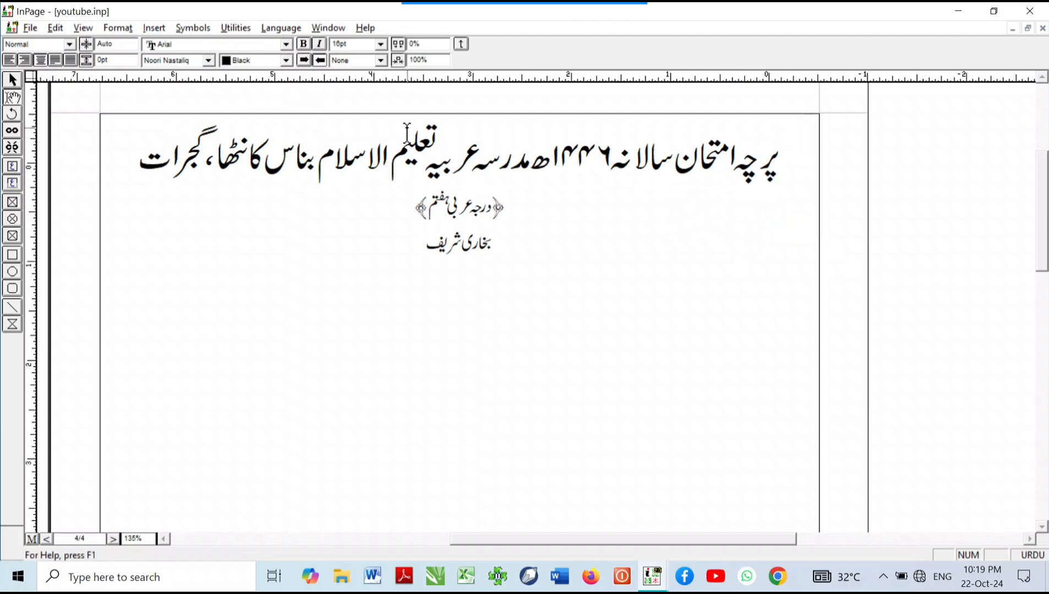
key(shift+Home)
key(F12)
key(F12)
key(F12)
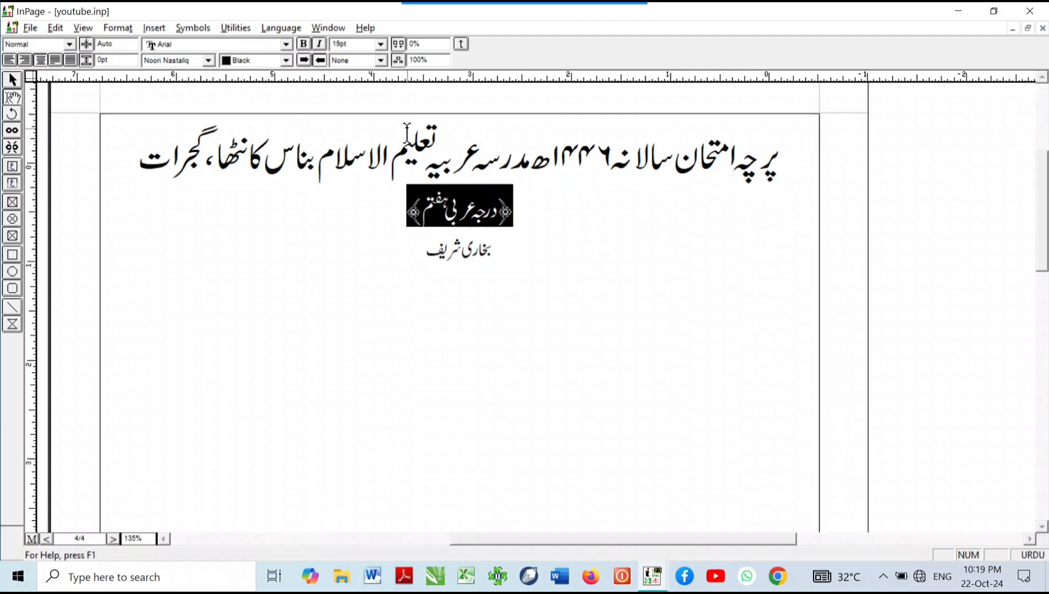
- Enlarge the subject line "بخاری شریف" to 23 pt
key(Down)
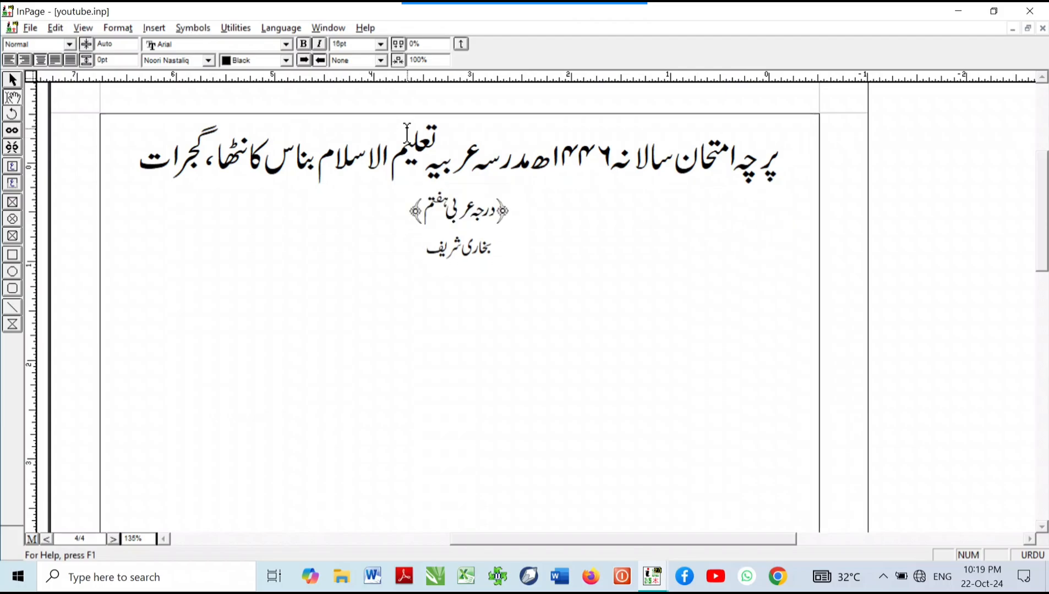
key(shift+Home)
key(F12)
key(F12)
key(F12)
key(F12)
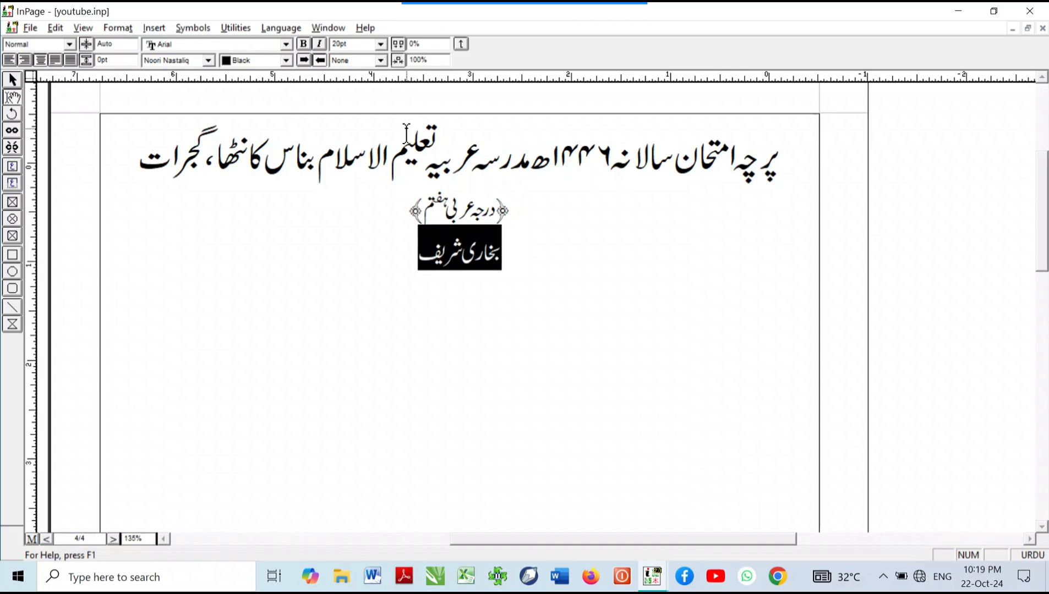
key(F12)
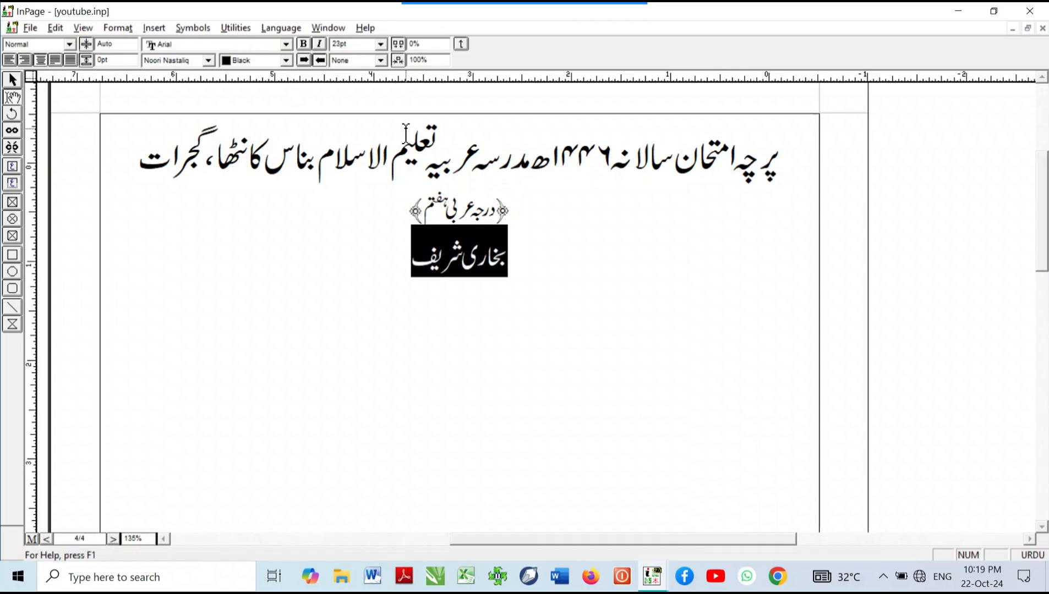
- Apply the Unwan font and a single underline to the subject line "بخاری شریف"
click(168, 62)
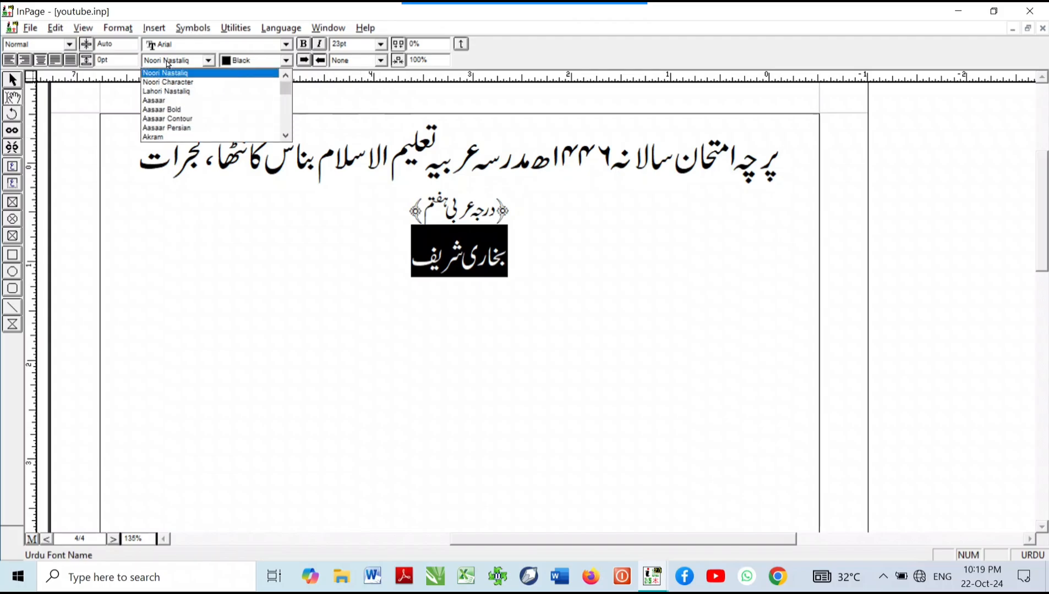
click(168, 62)
key(u)
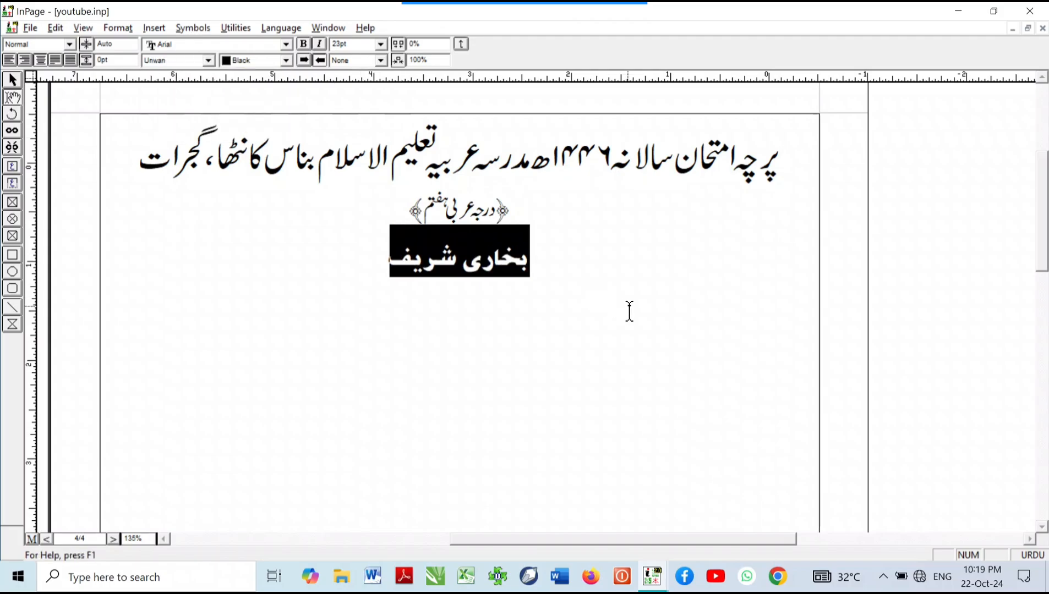
click(368, 61)
click(356, 82)
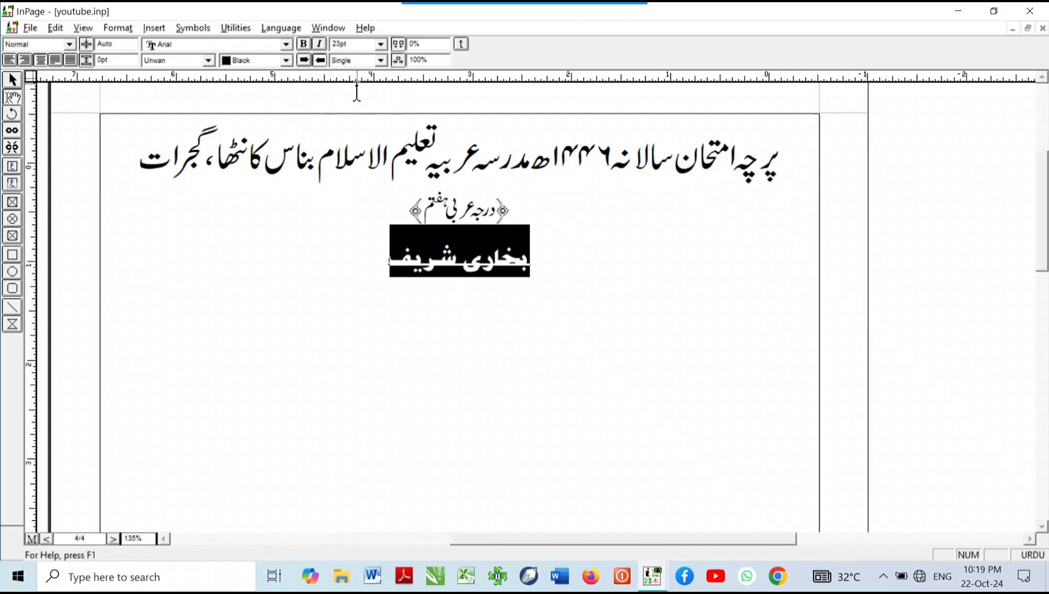
click(478, 307)
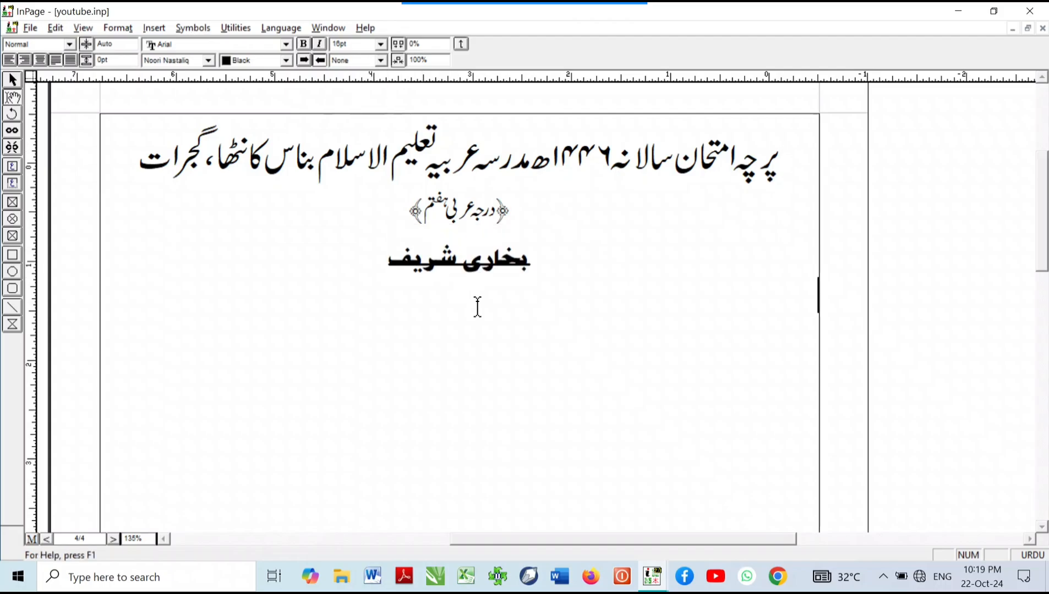
- Set the underline shift to 40% in the typographic preferences with the cursor in the subject line
click(477, 272)
double_click(478, 268)
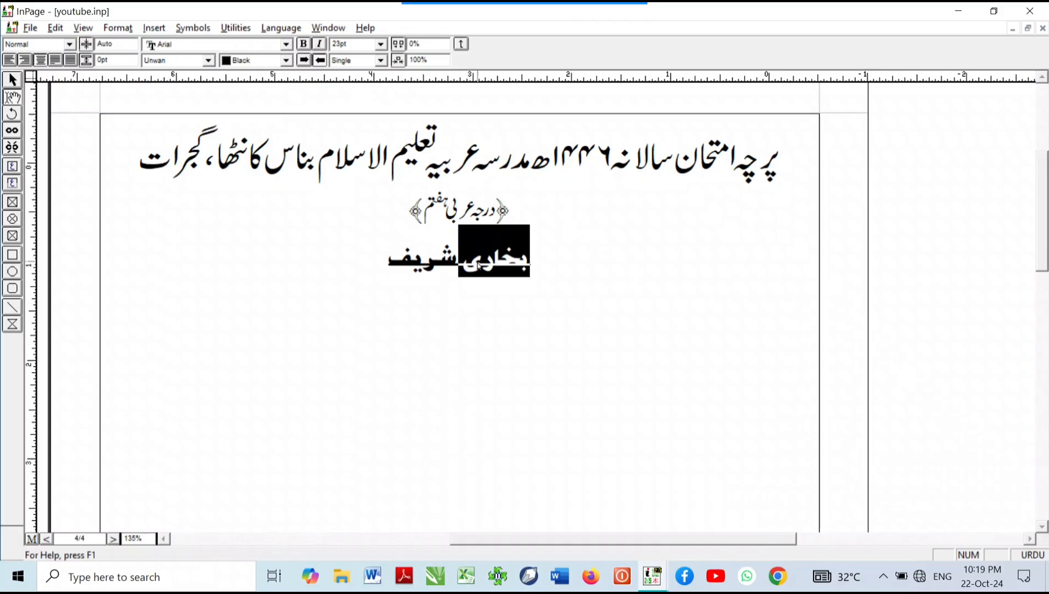
click(478, 266)
key(ctrl+y)
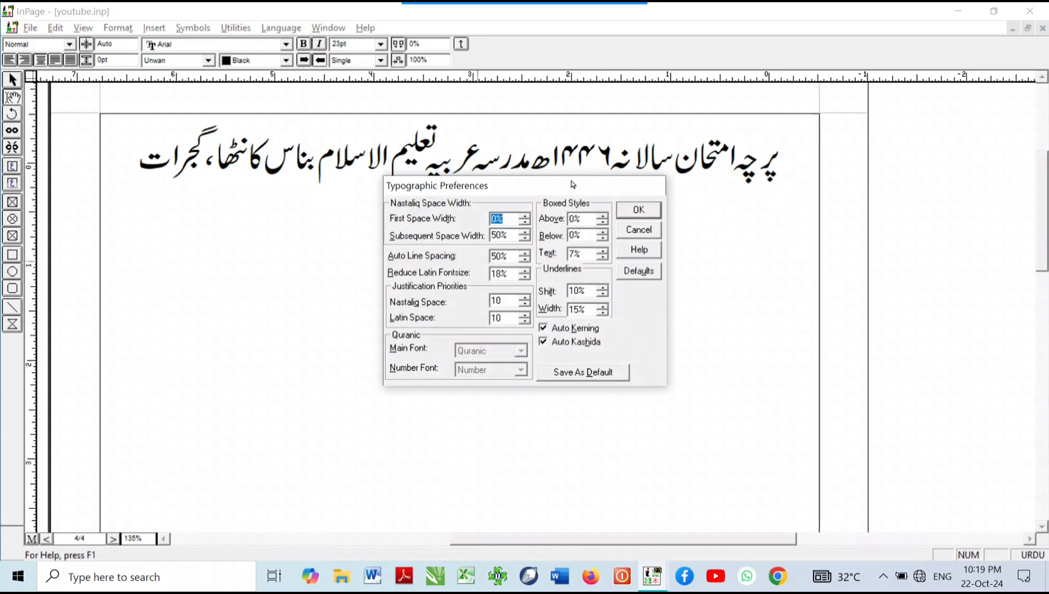
drag(576, 190, 782, 223)
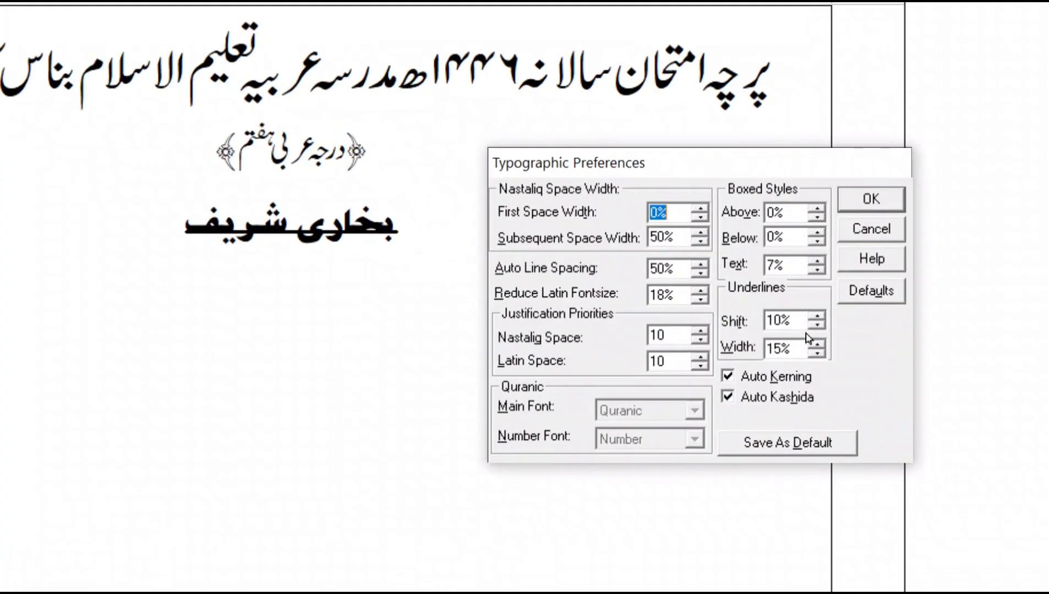
drag(796, 323, 708, 342)
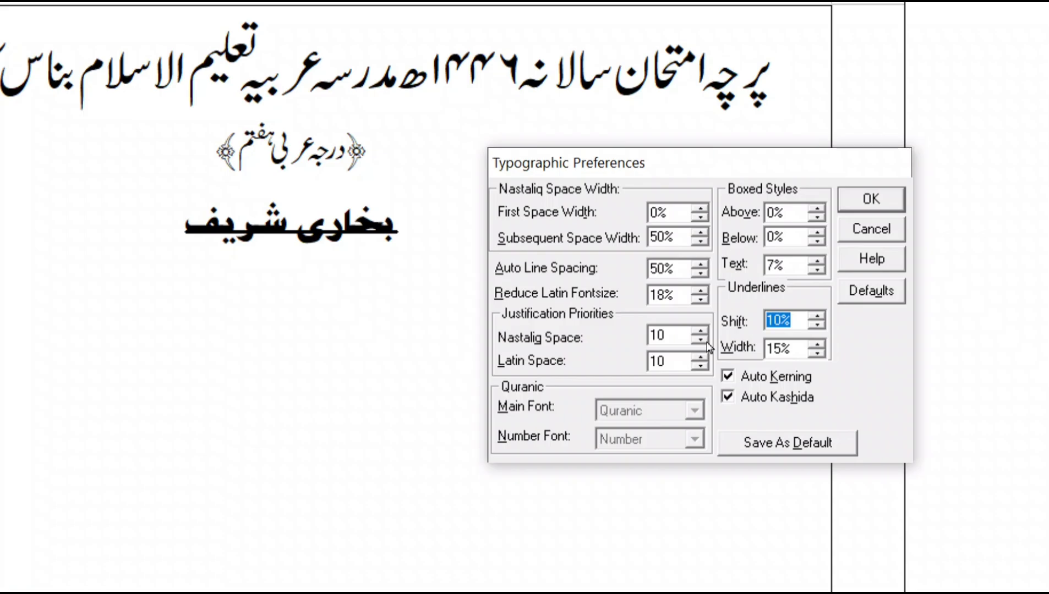
text(40)
click(867, 204)
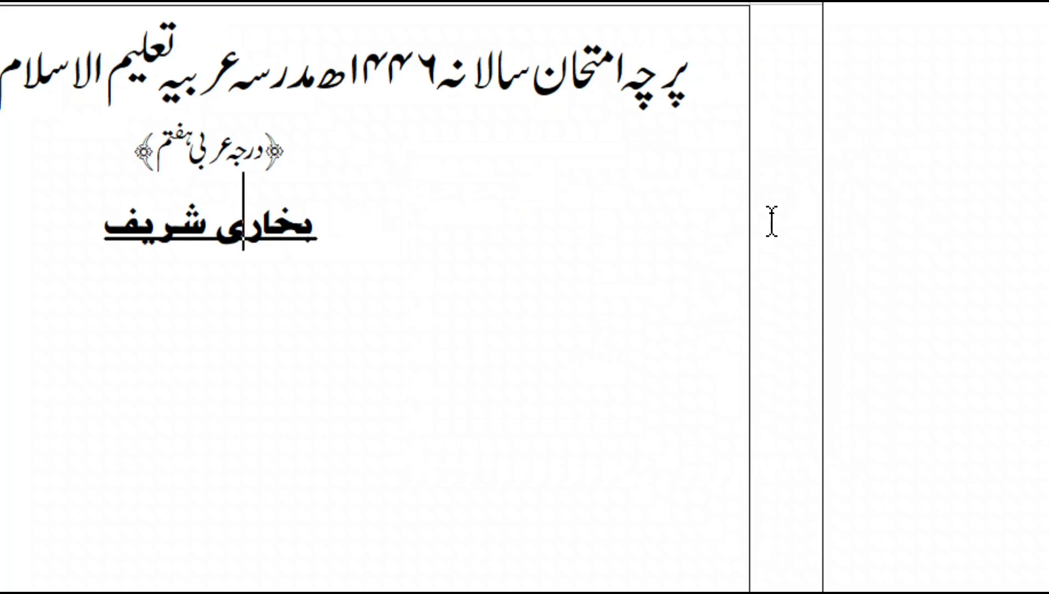
- Set the underline shift to 60% in the typographic preferences, lowering the underline of the subject line further
drag(307, 110, 722, 116)
double_click(809, 272)
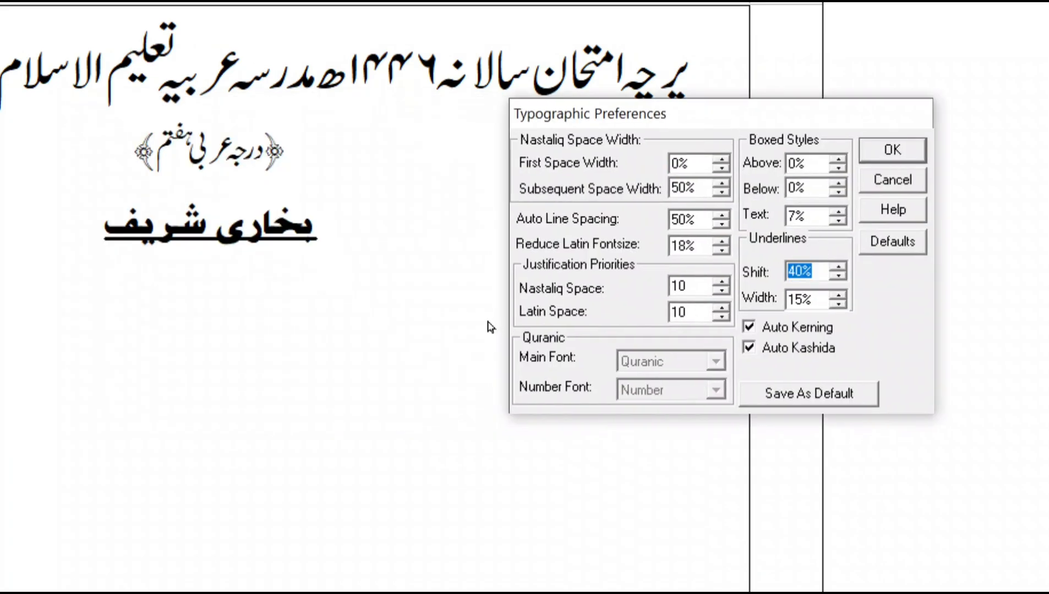
text(60)
key(Return)
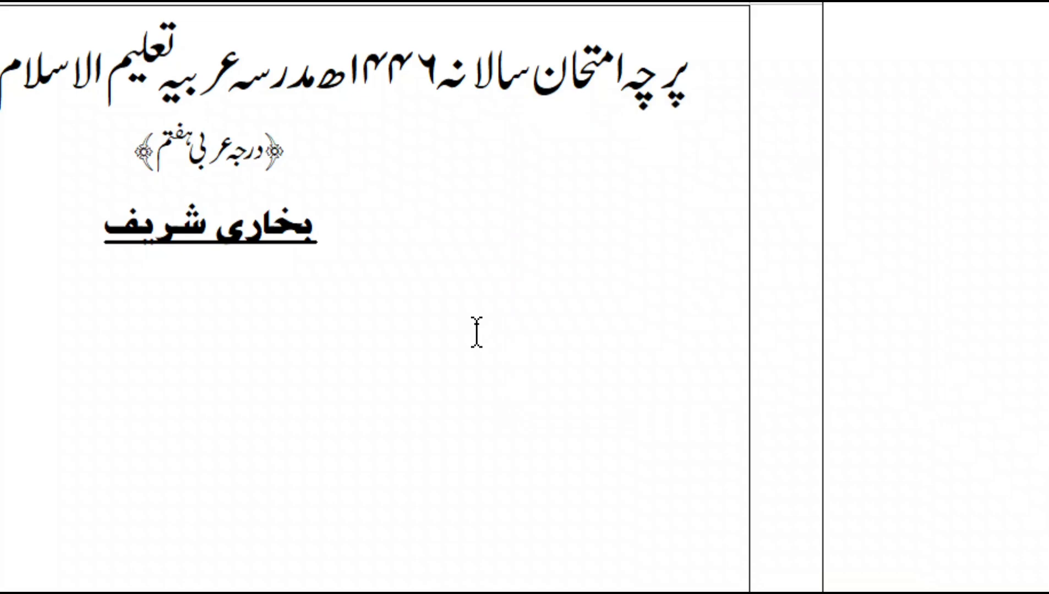
- Set the underline shift to 90% in the typographic preferences for the subject line
key(ctrl+alt+y)
drag(414, 118, 723, 147)
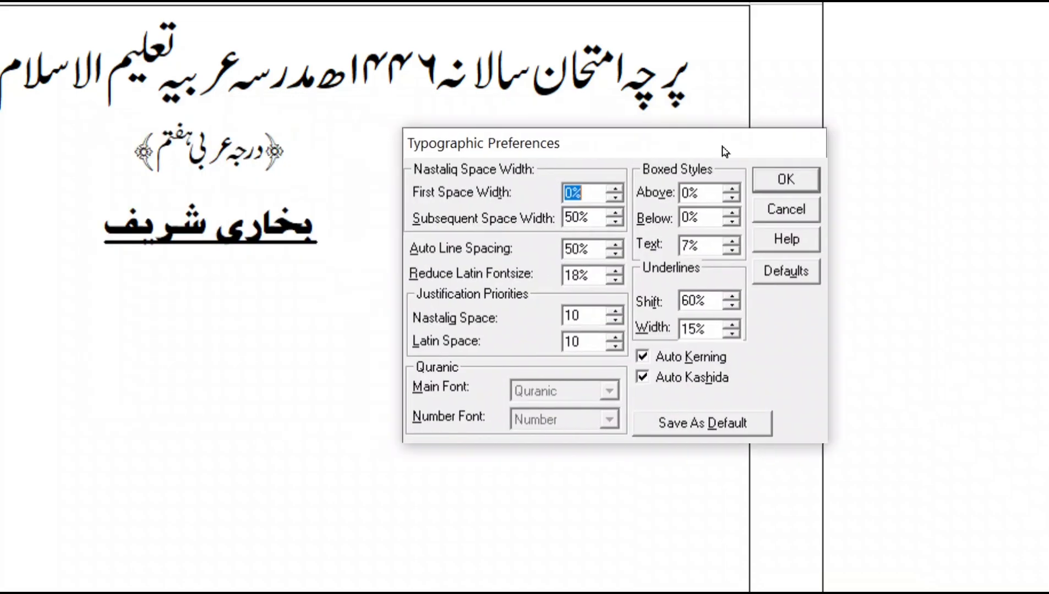
double_click(705, 300)
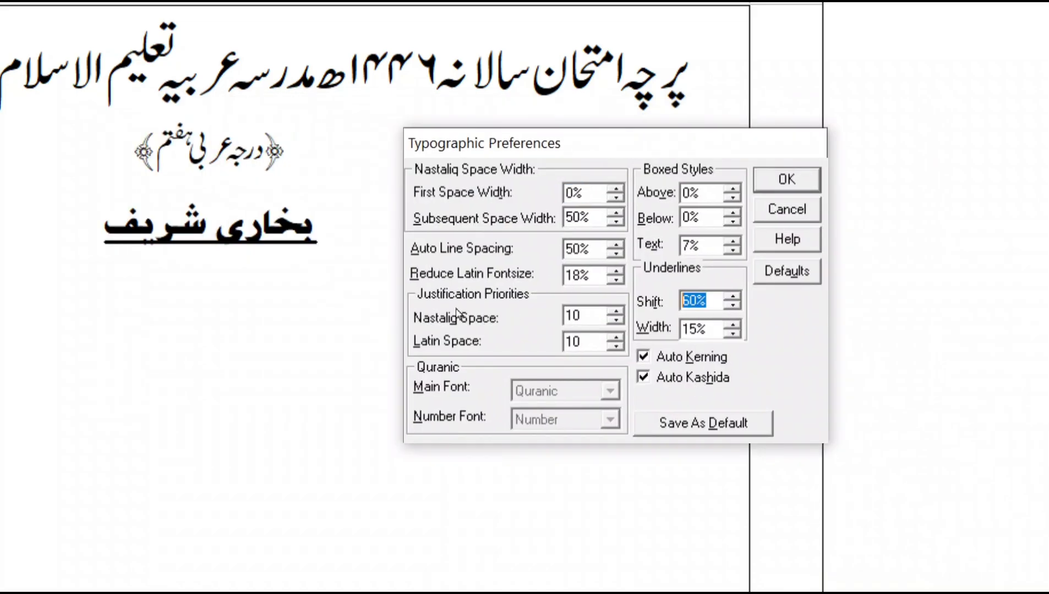
text(90)
key(Return)
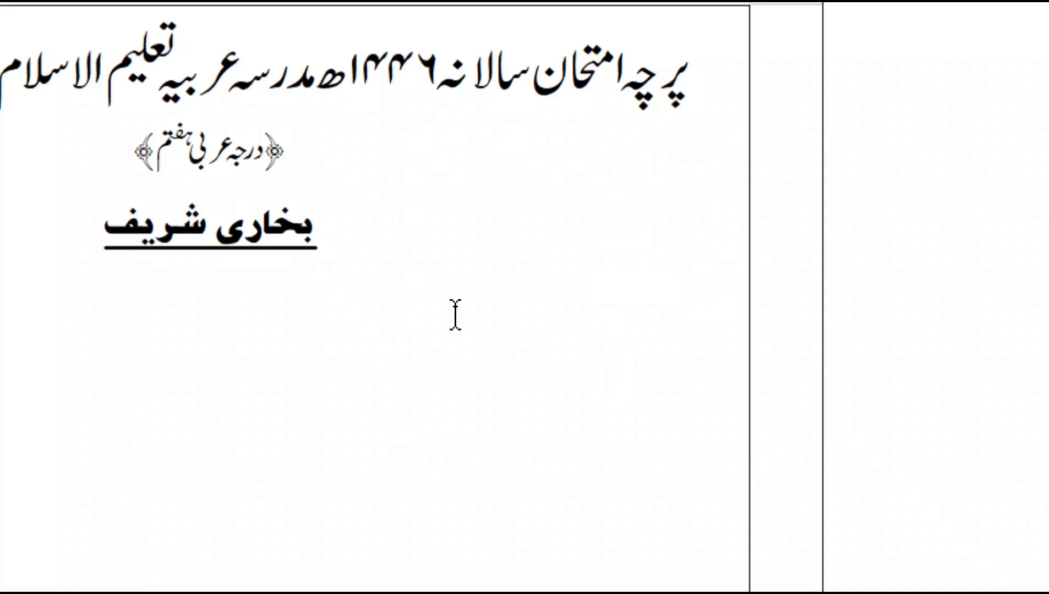
click(598, 327)
click(658, 301)
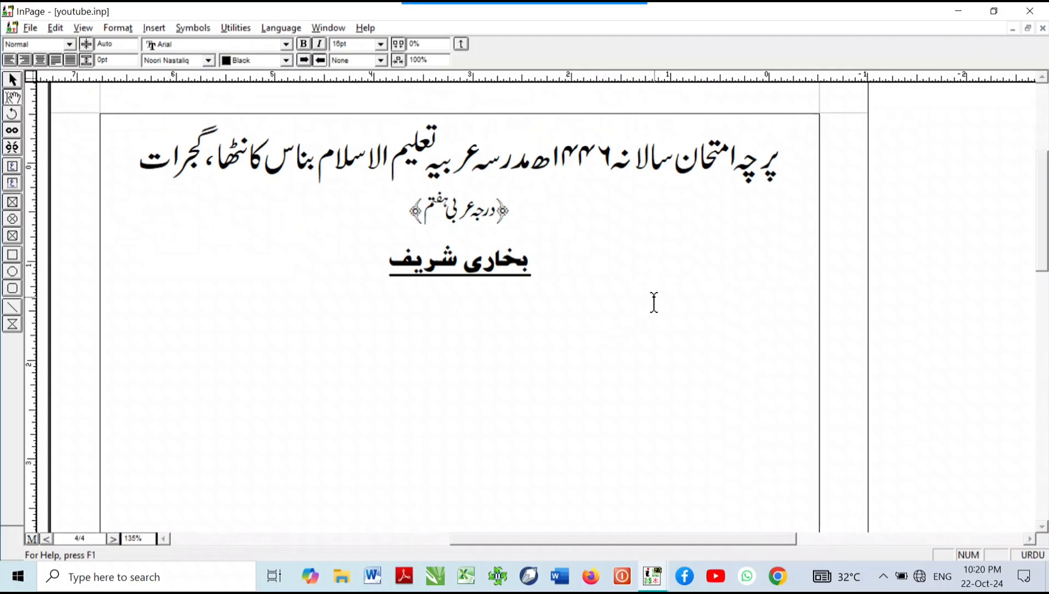
text(سوال)
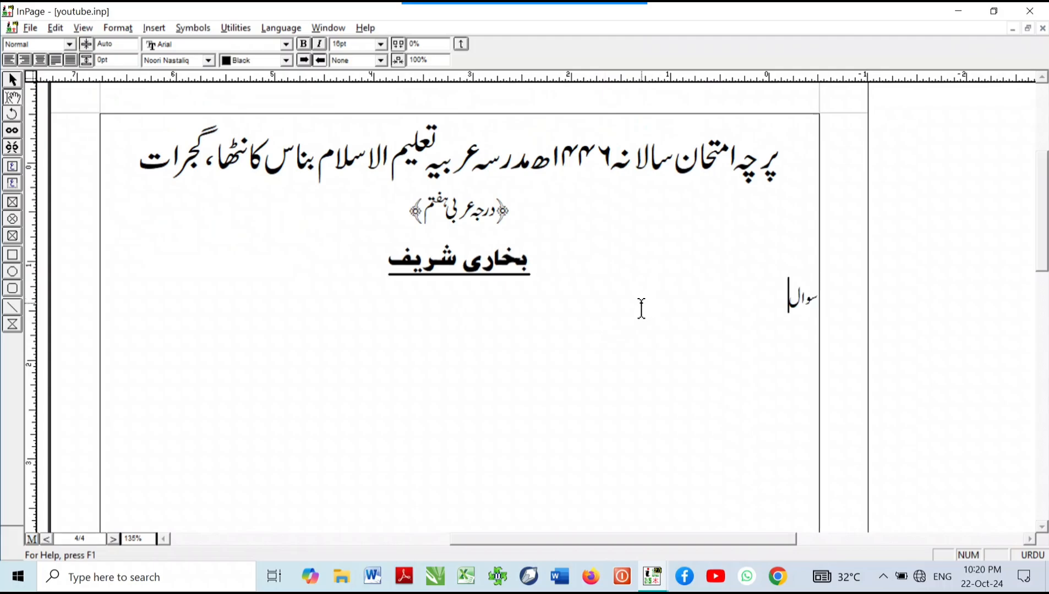
text(:۔(۱))
key(shift+Home)
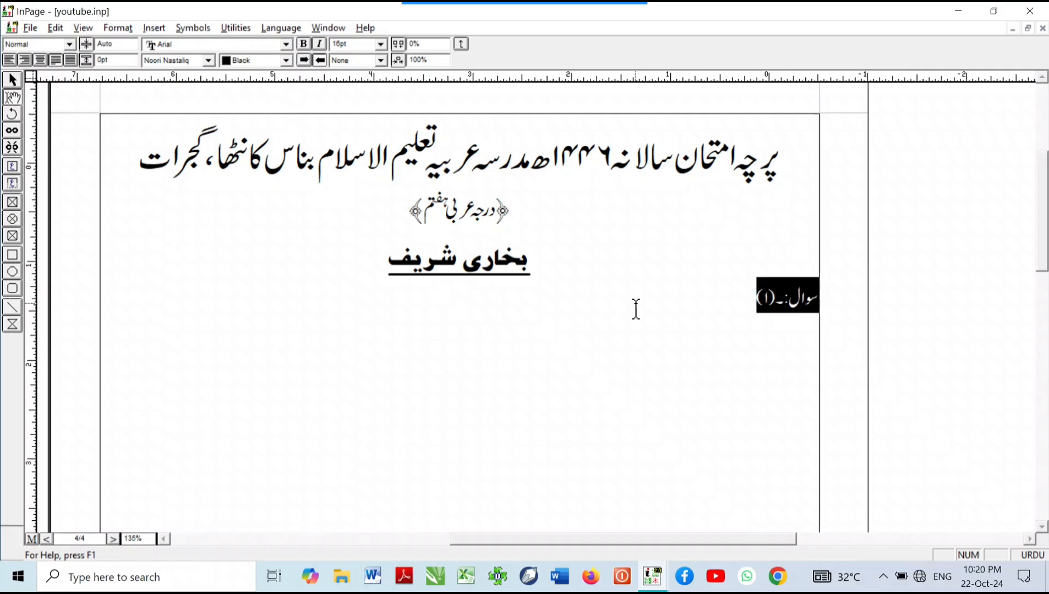
key(BackSpace)
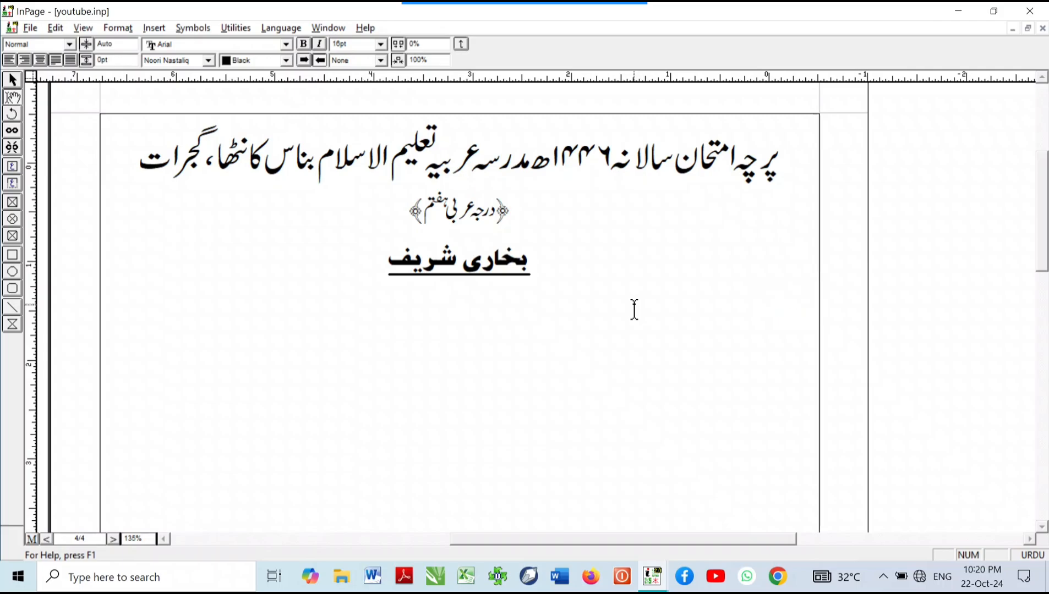
- Format the paragraph below the subject line as justified with a hanging indent, using a 0.4" beginning indent and a negative first-line indent
click(126, 29)
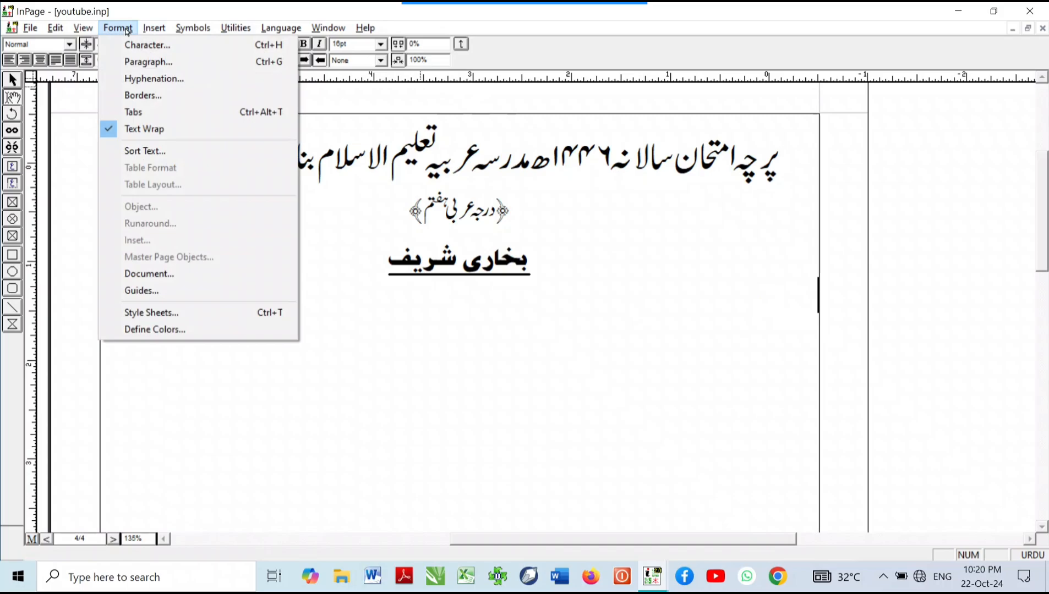
click(148, 61)
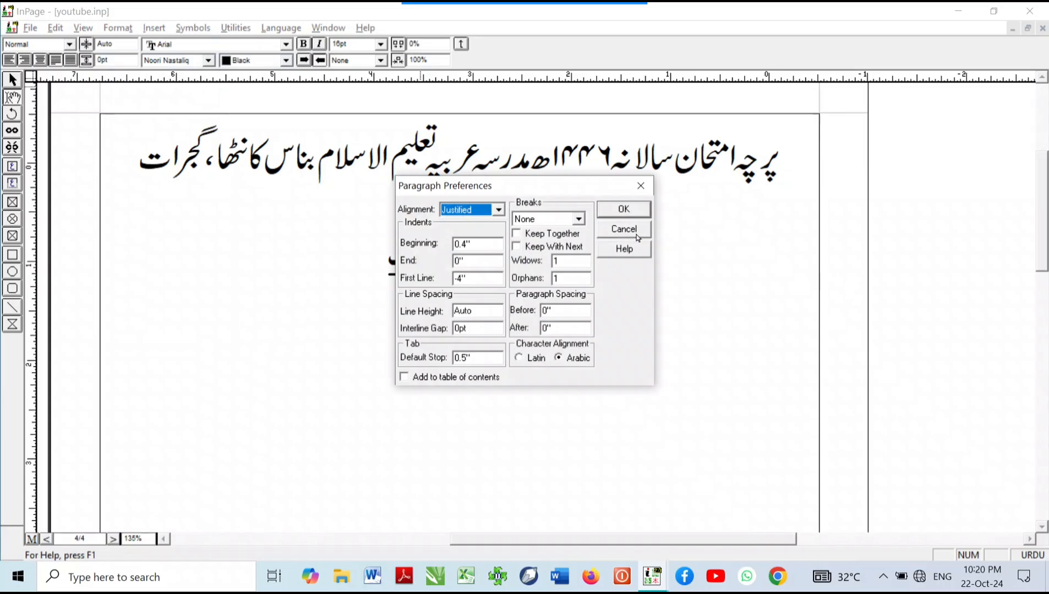
click(498, 210)
click(460, 256)
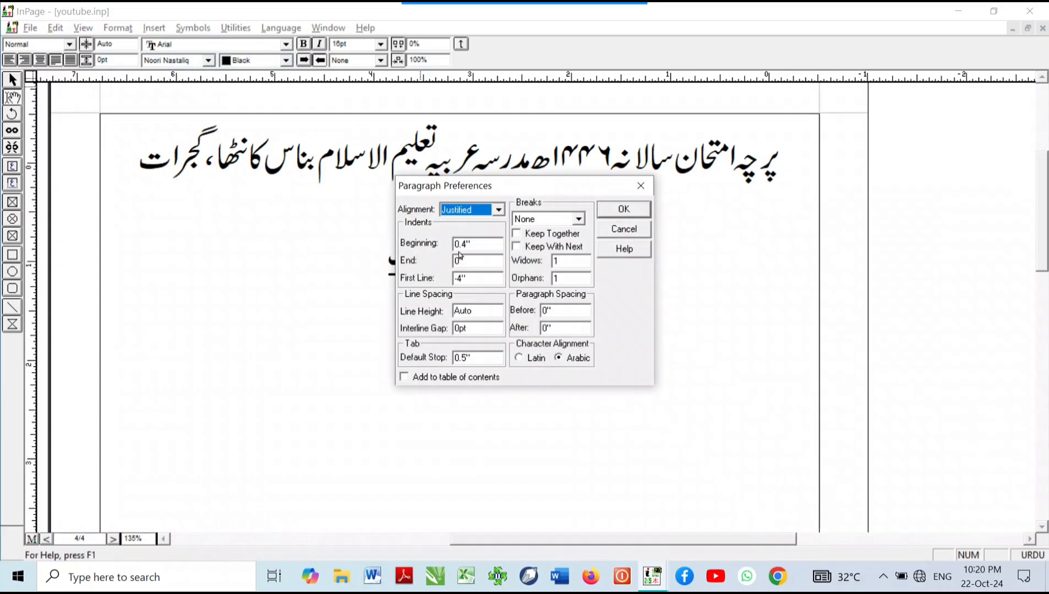
double_click(478, 243)
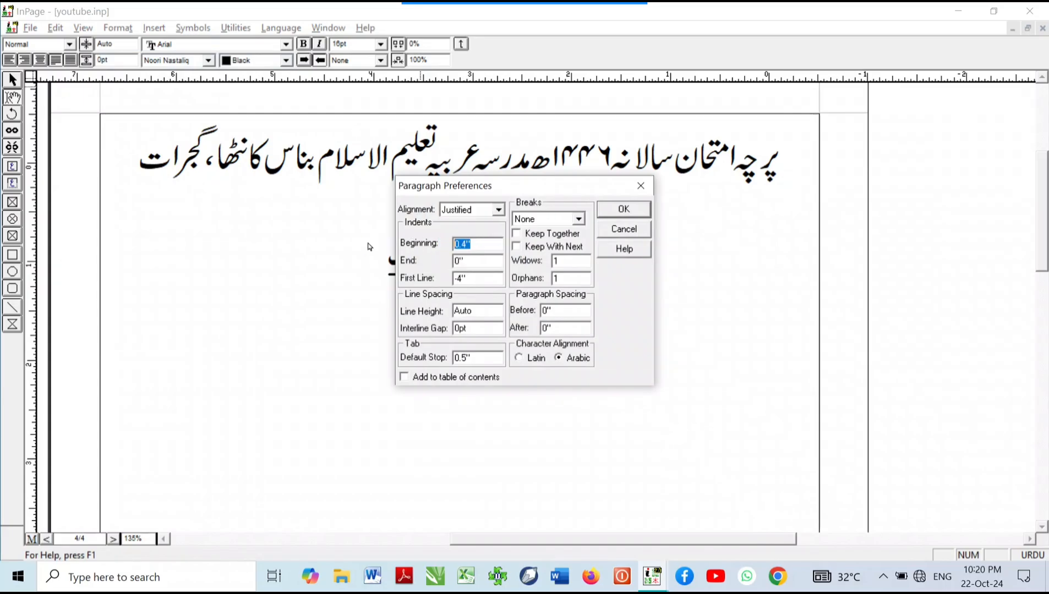
text(0)
click(489, 275)
double_click(489, 276)
text(0)
double_click(473, 244)
text(0)
double_click(468, 277)
key(Return)
click(465, 279)
click(629, 212)
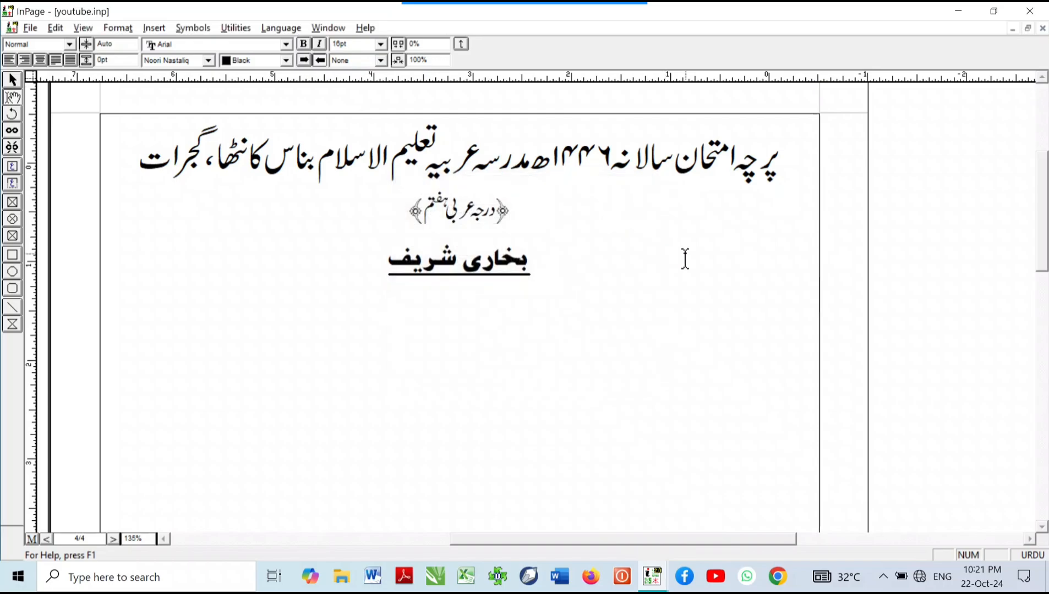
- Enter the question label "سوال:۔(۱)" at 18 pt on the line below the subject title
text(سوال)
text(:-(1))
key(shift+Home)
key(BackSpace)
key(ctrl+z)
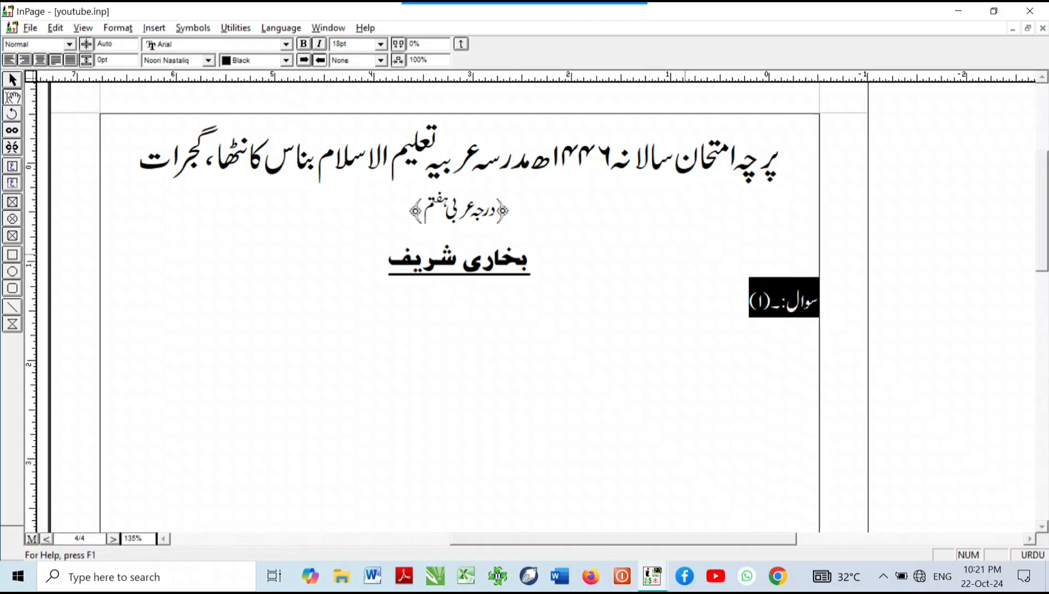
- Apply the Unwan font to only the word "سوال" in the question label
key(Home)
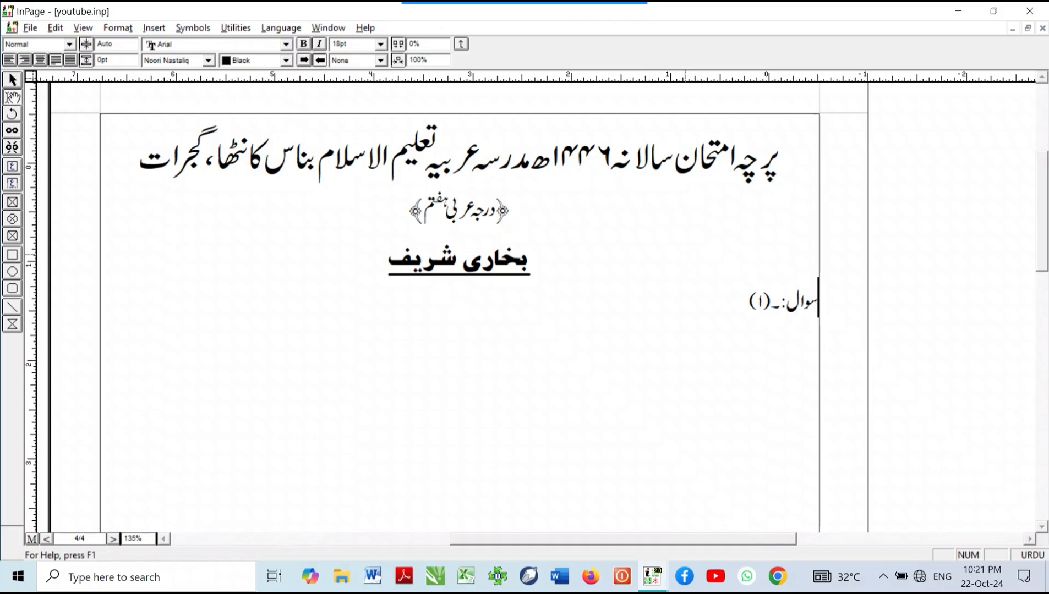
key(ctrl+shift+Left)
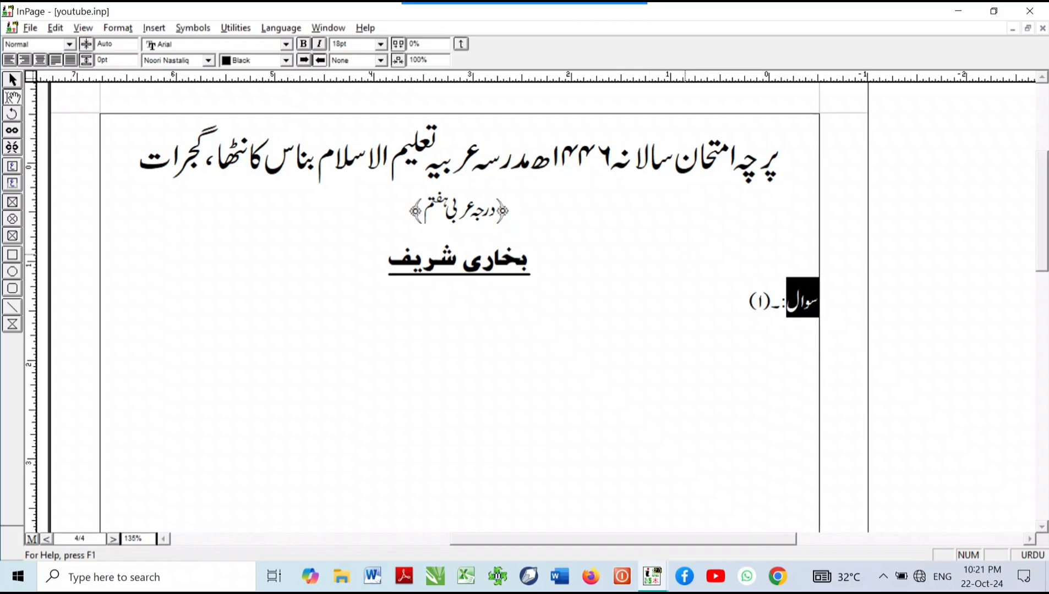
key(F12)
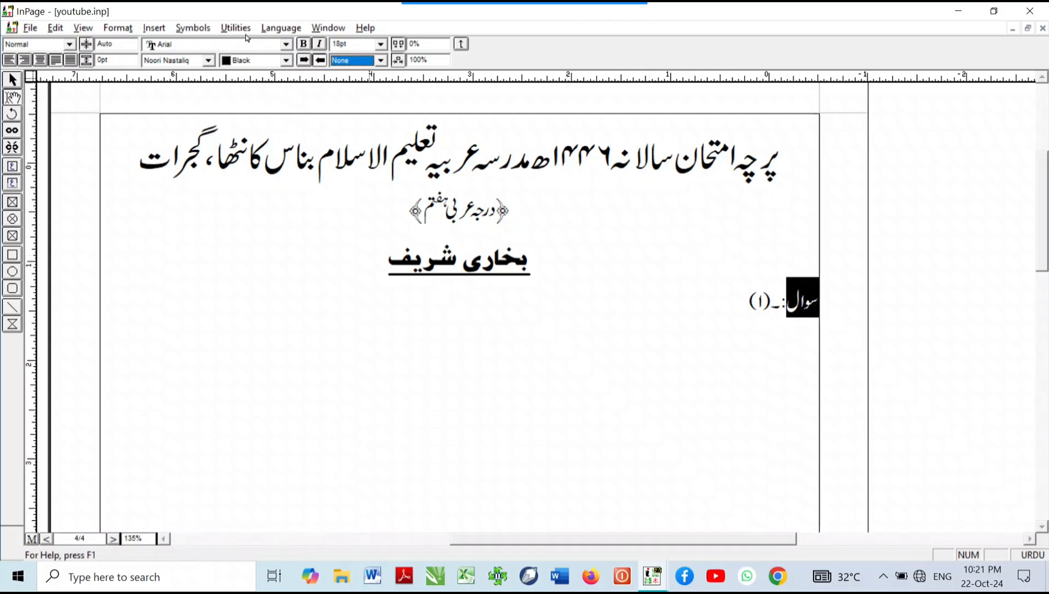
click(177, 61)
key(u)
key(Return)
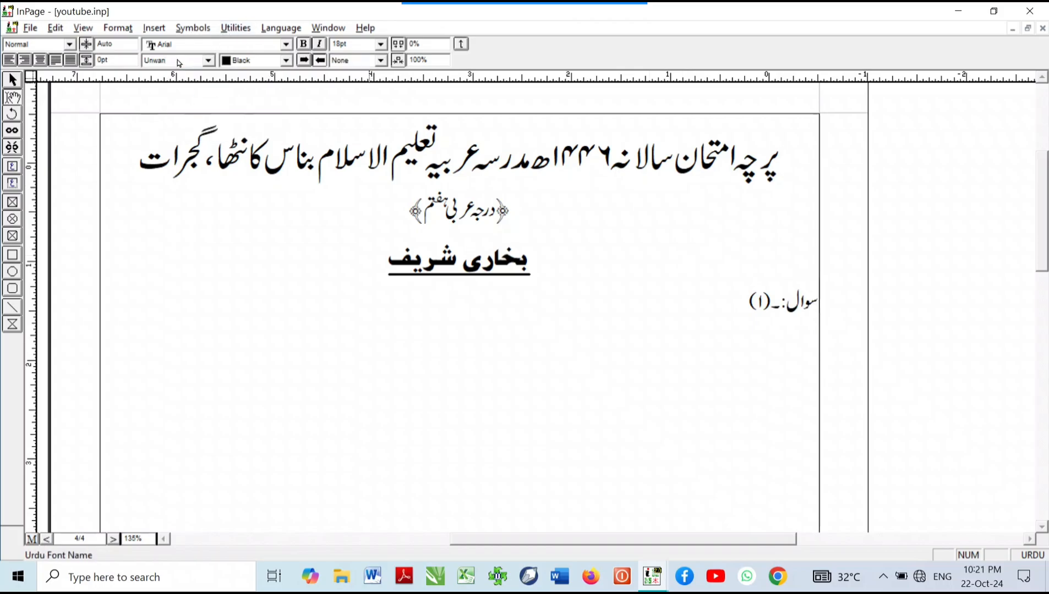
click(671, 300)
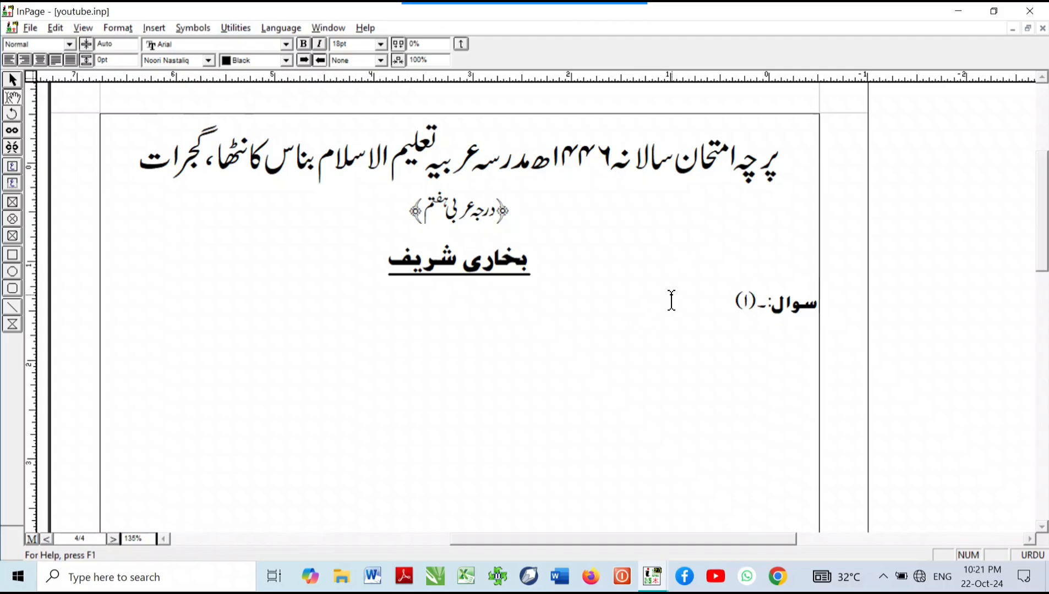
- Begin question 1's hadith text after the label with "باب ظلم دون ظلم، عن عبداللہ لما نزلت الذین امنوا ولم یلبسوا ایمانہم بظلم قال اصحاب رسول"
text(باب ظلم دون ظلم)
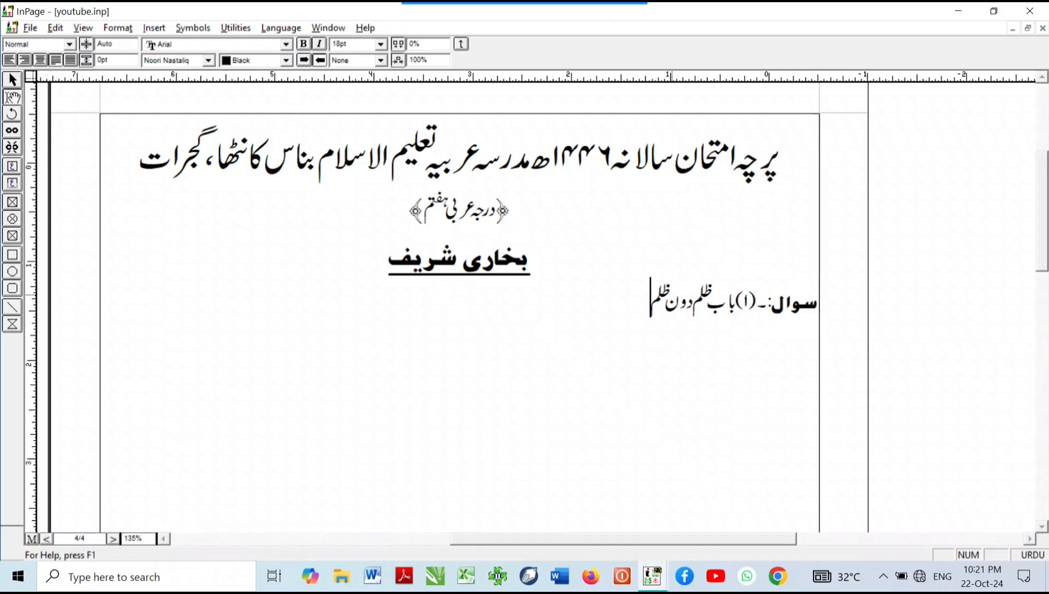
text(، عن عبداللہ لما)
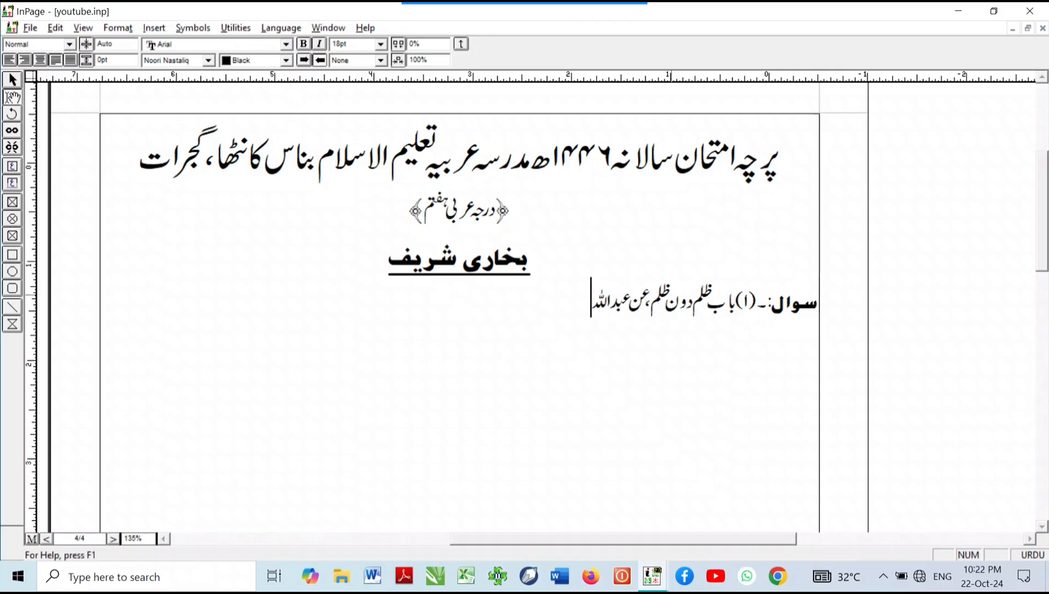
text( نزلت الذی)
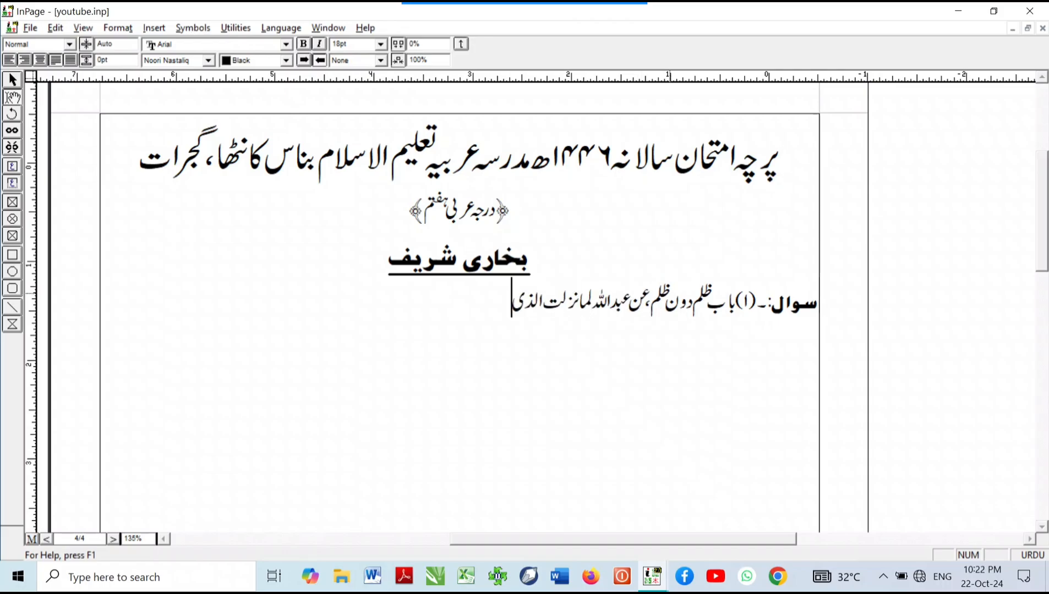
text(ن امنوا و)
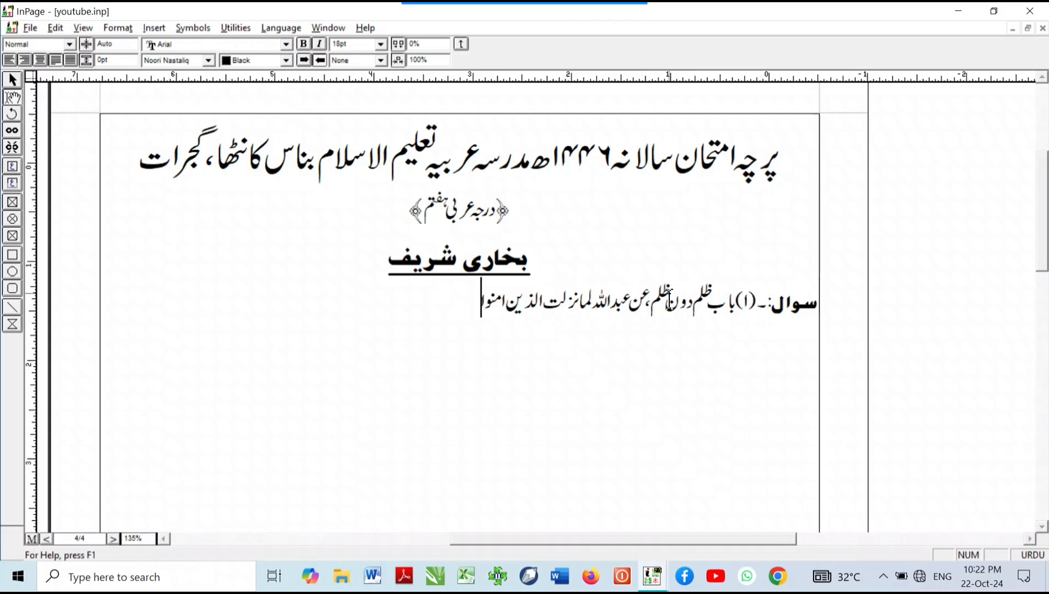
text(لم یل)
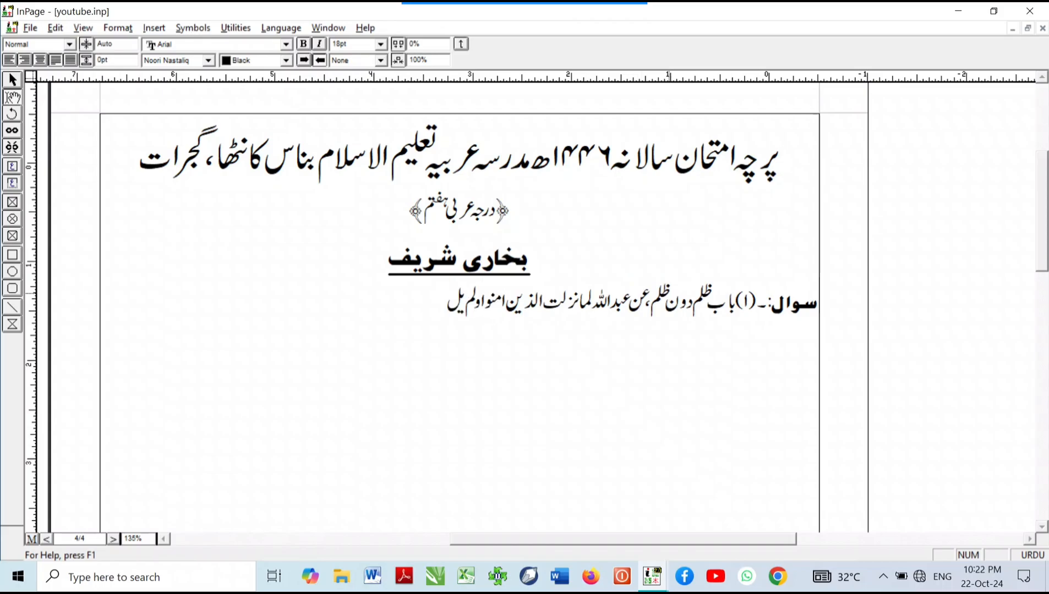
text(بسوا ایمانہم بظلم قال اص)
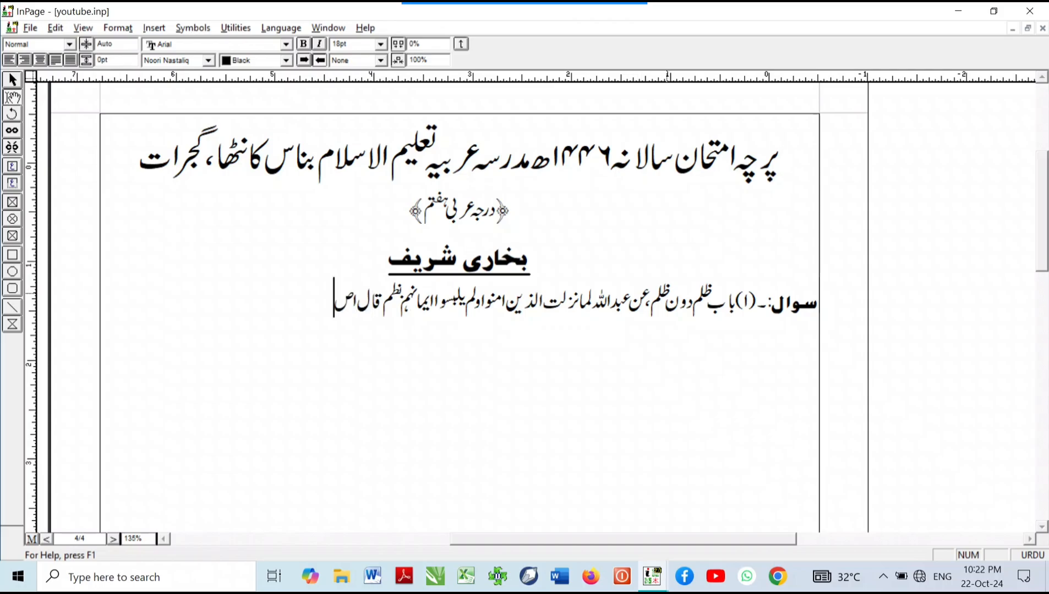
text(حاب رسول)
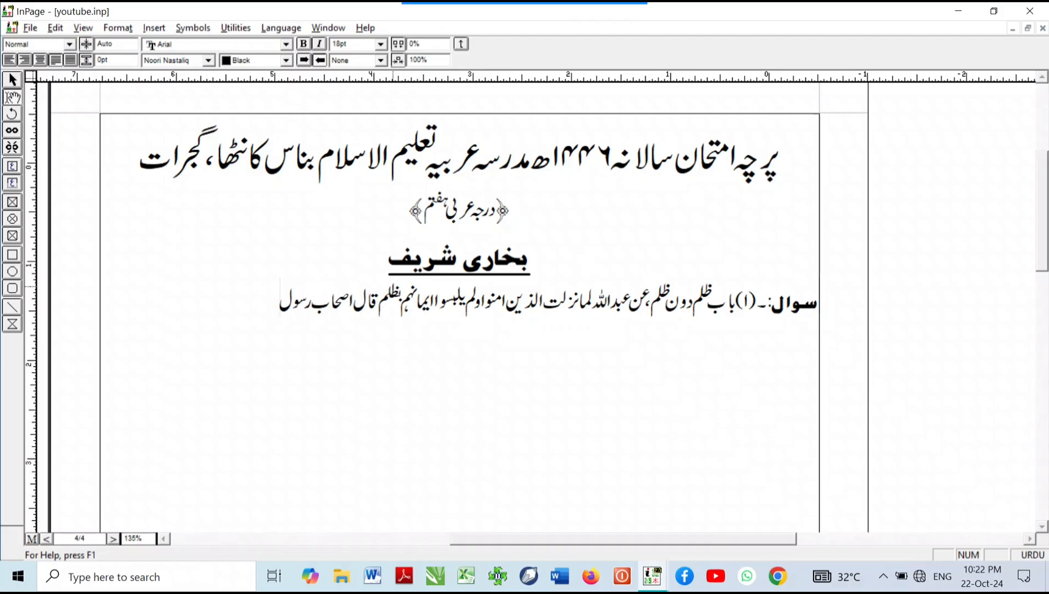
- Complete the hadith text of question 1 with "اللہ صلی اللہ علیہ وسلم اینا لم یلظم فانز اللہ عزوجل ان الشرک لظلم عظیم۔"
text(صال)
key(BackSpace)
key(BackSpace)
key(BackSpace)
text(الله عل)
key(BackSpace)
key(BackSpace)
text(صلی الله ع)
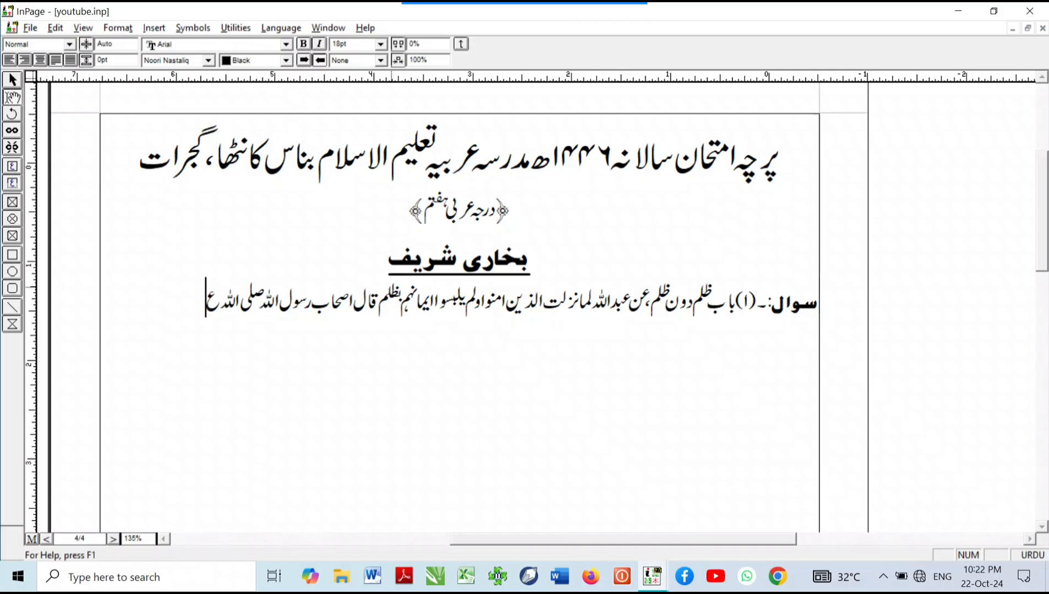
text(لیہ وسلم ا)
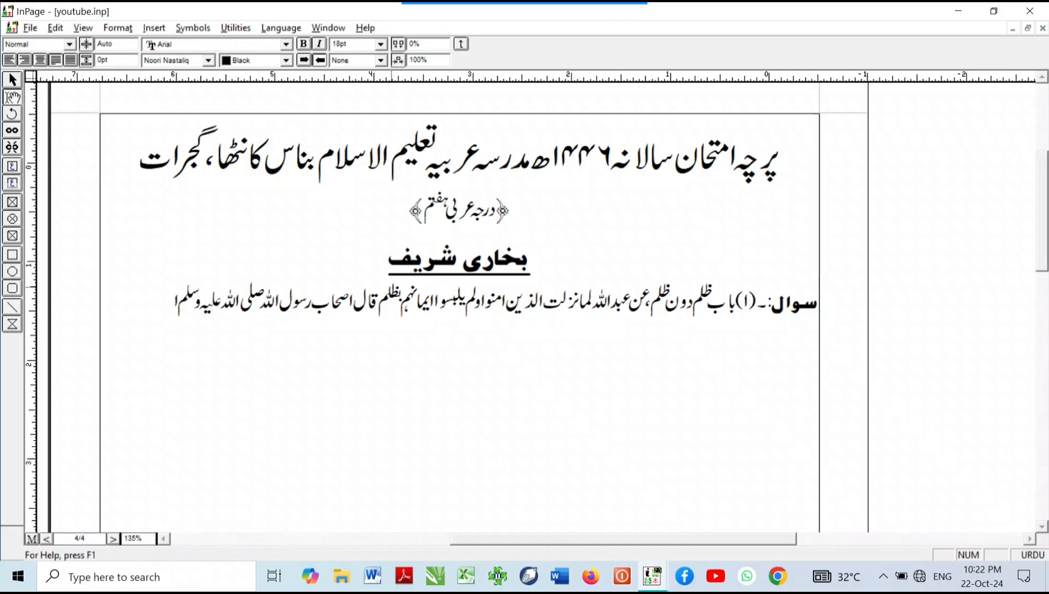
text(ینالم یلظم فان)
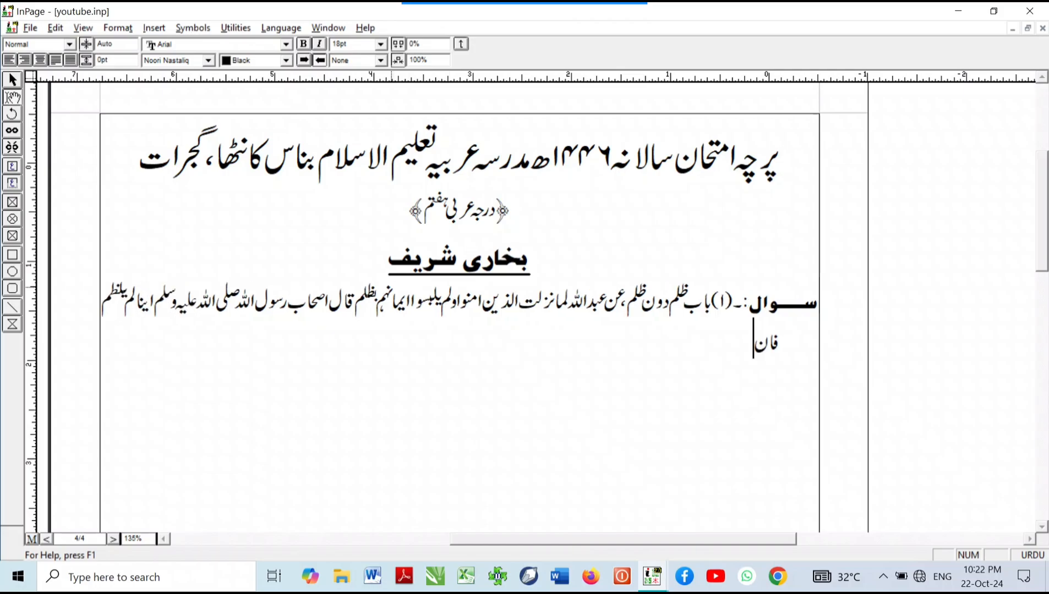
text(زل اللہ عز)
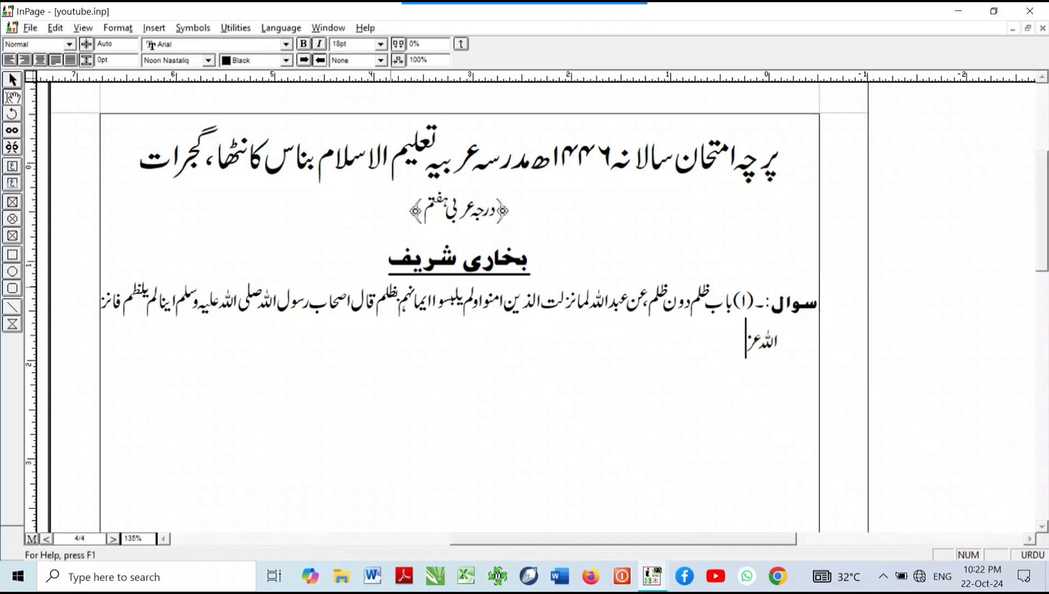
text(وجل ان الشرک لظ)
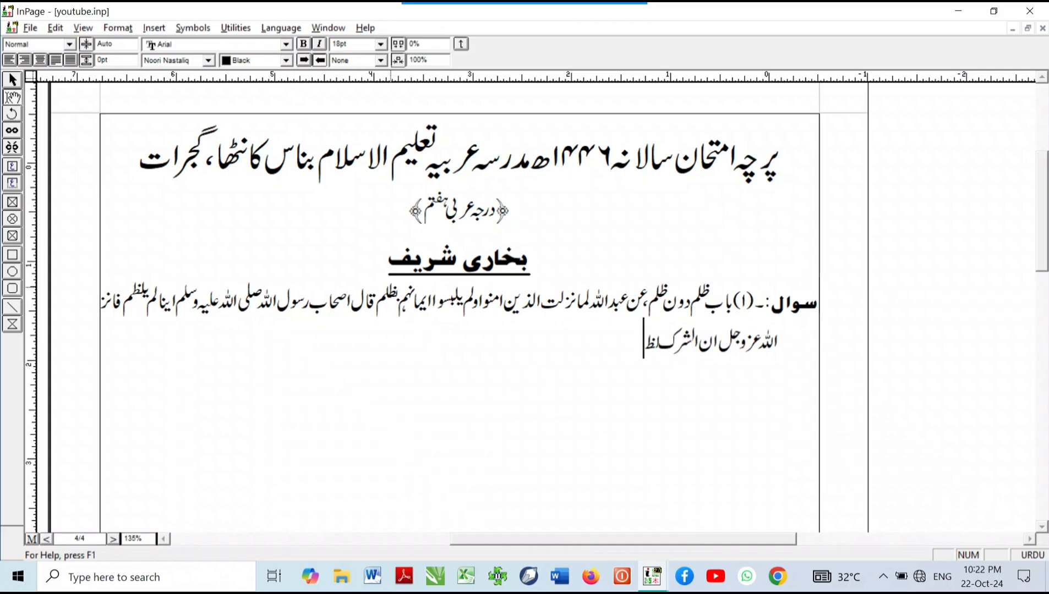
text(لم عظیم۔)
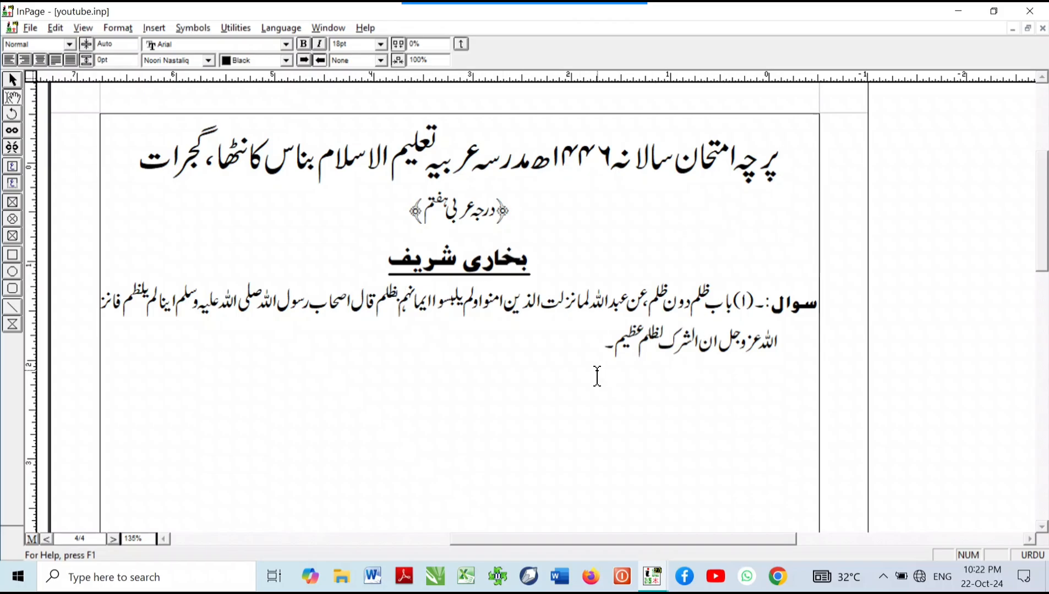
- Apply the Trad Arabic Bold font to the Arabic hadith text of question 1, leaving out the question label
drag(608, 340, 730, 307)
key(F11)
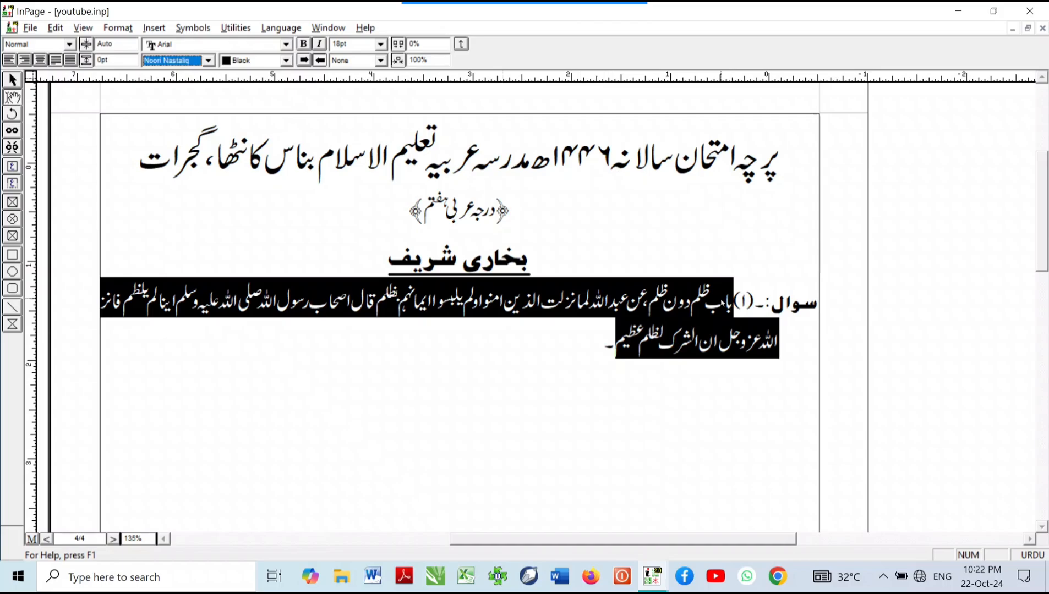
click(191, 65)
key(t)
key(Return)
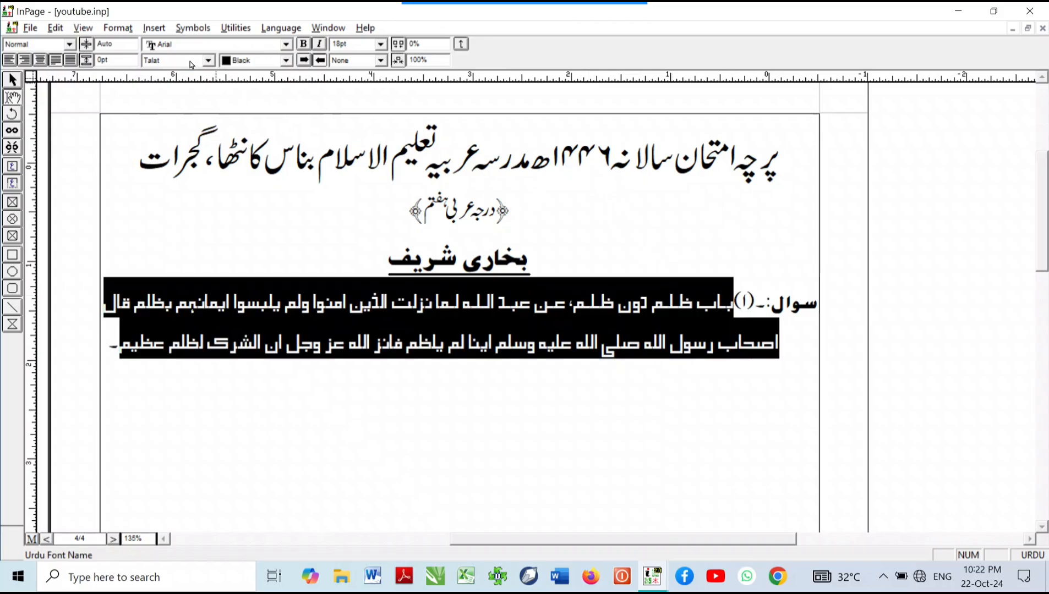
click(191, 66)
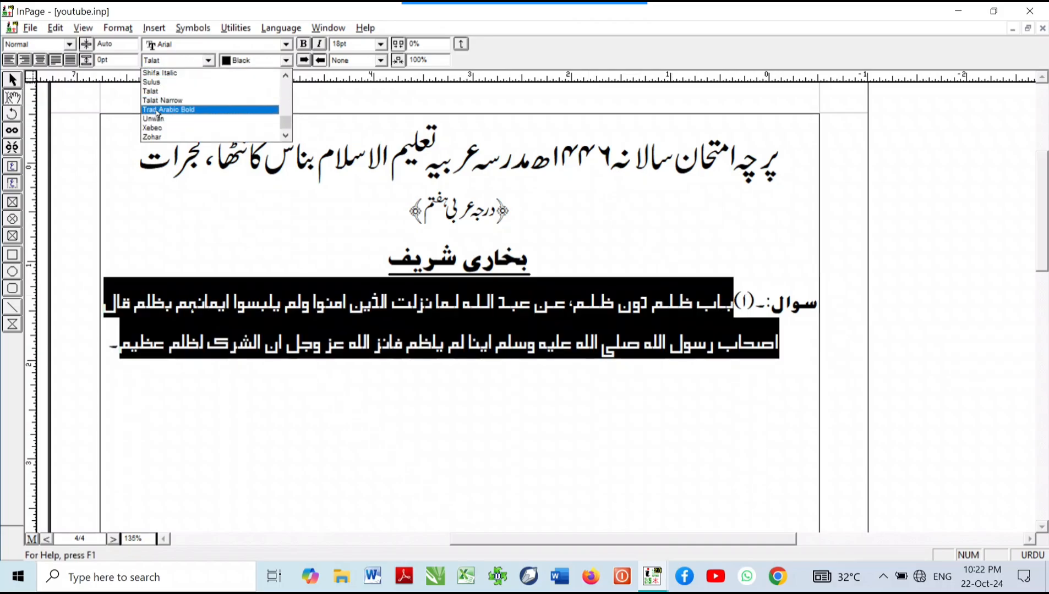
click(178, 110)
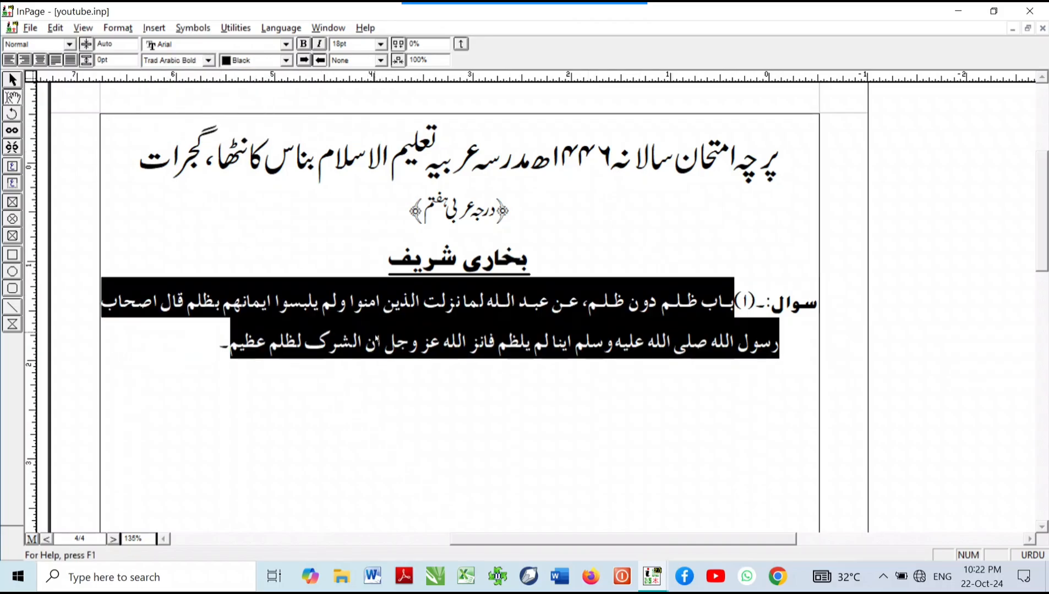
- Begin a paragraph below question 1's hadith with "حدیث پاک کا ترجمہ کیجئے اور بتائیے کہ امام بخاریؒ کی غرض اس باب سے کیا ہے"
click(532, 345)
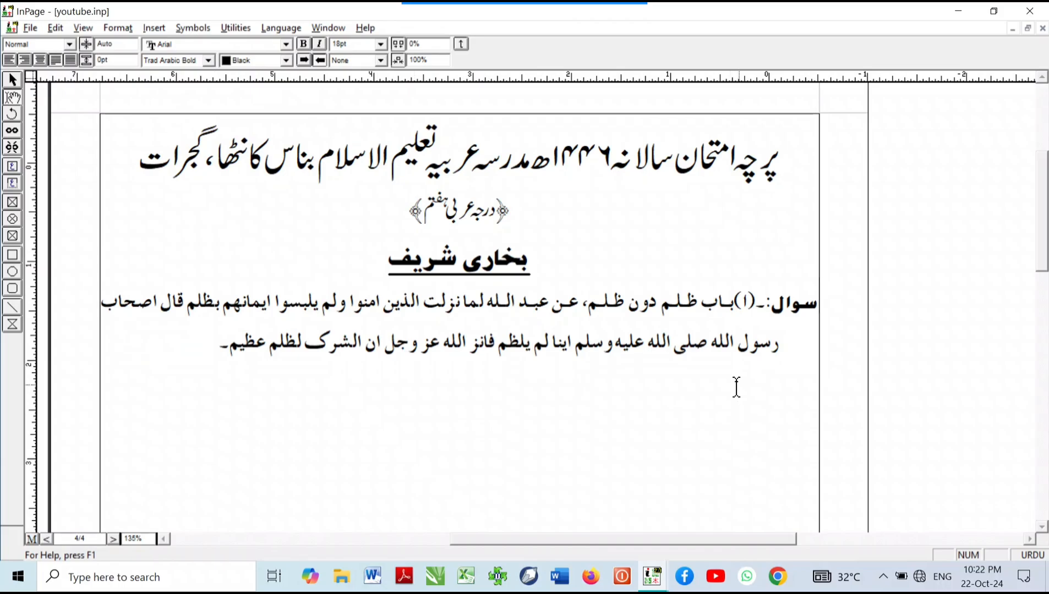
click(207, 339)
text(ط)
key(BackSpace)
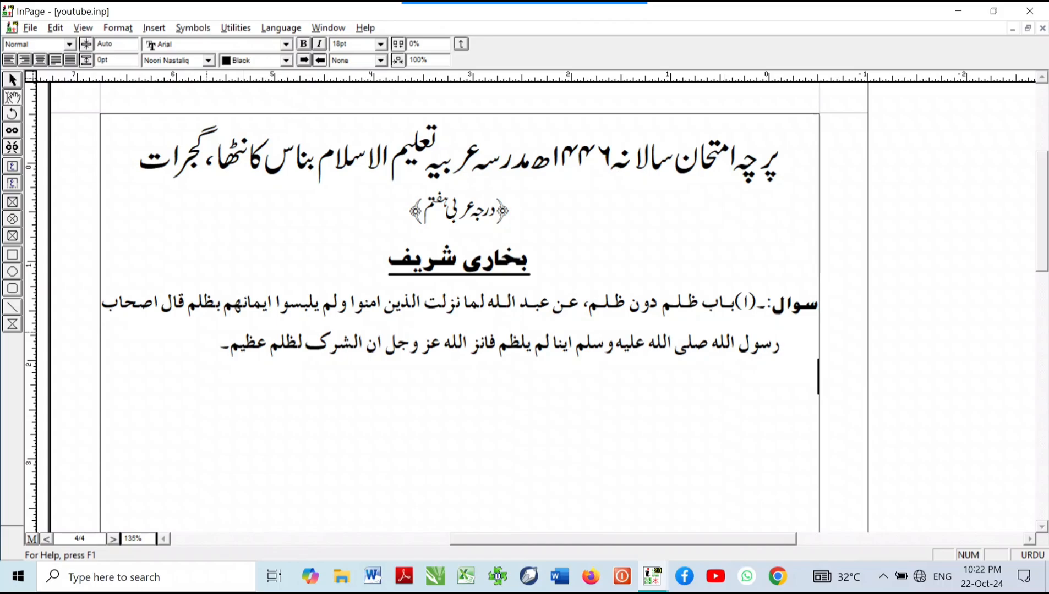
key(Return)
text(حدیث)
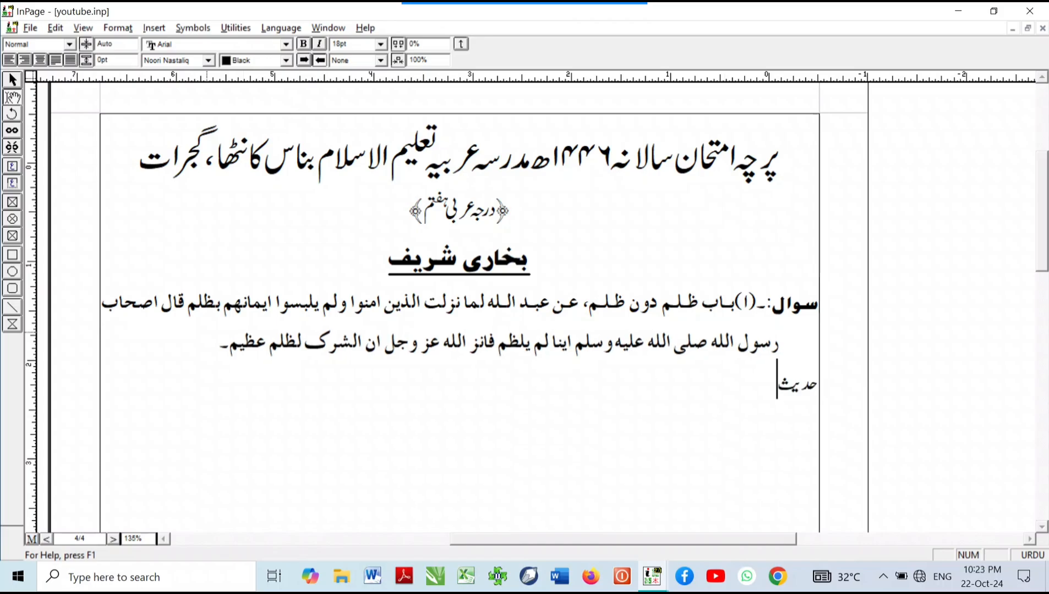
text( پاک کا تر)
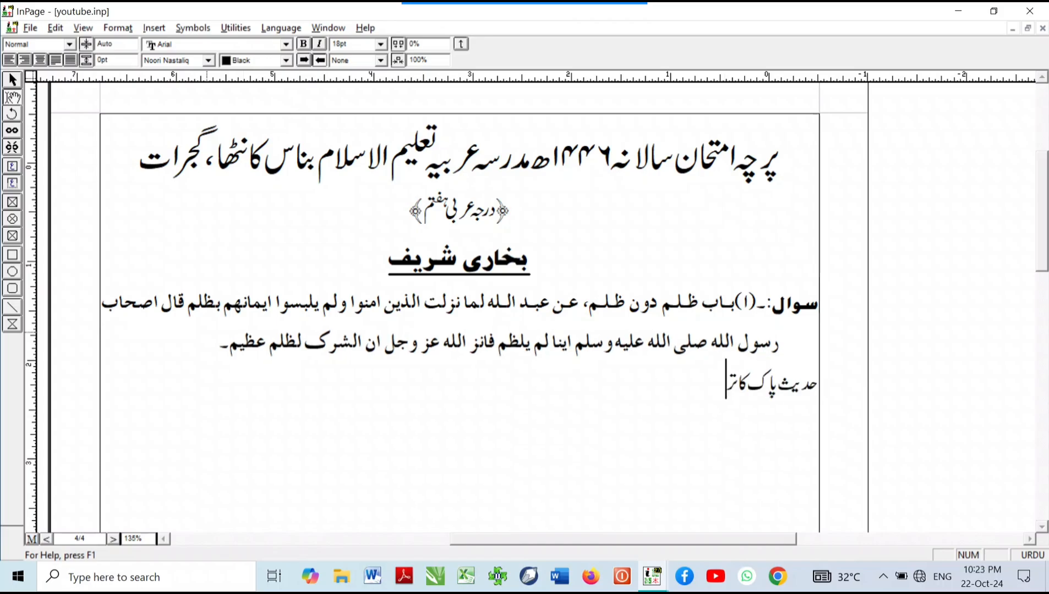
text(جمہ کیجئے اور بتائیے کہ امام)
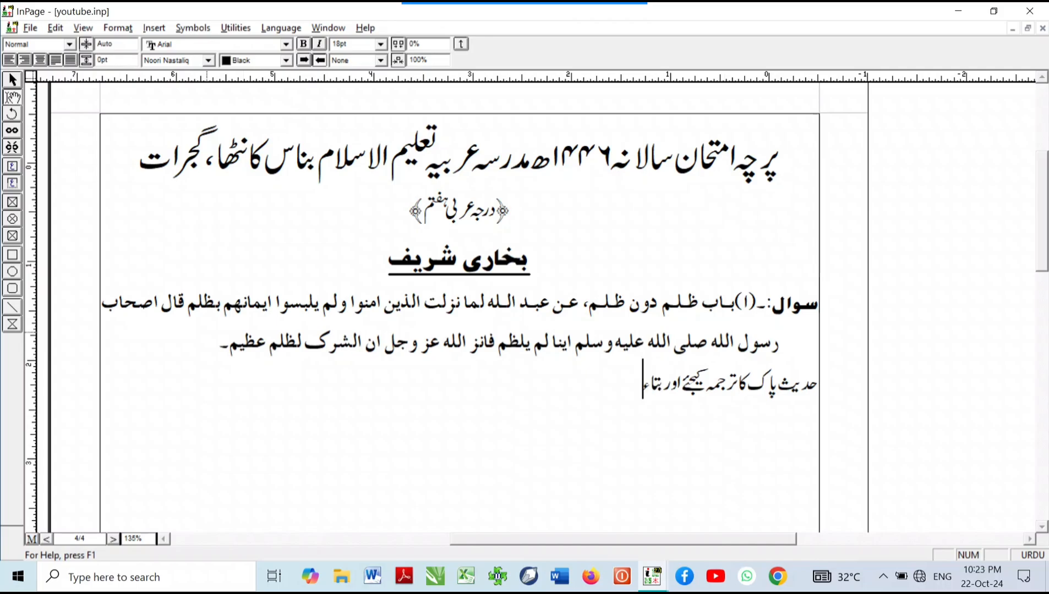
text( بخاریؒ)
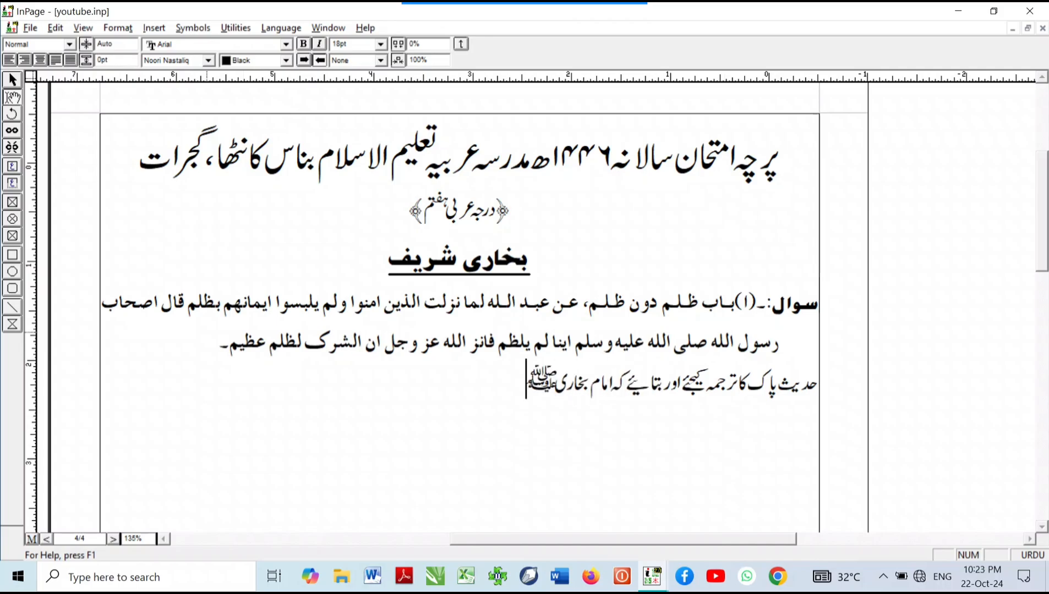
text( ک)
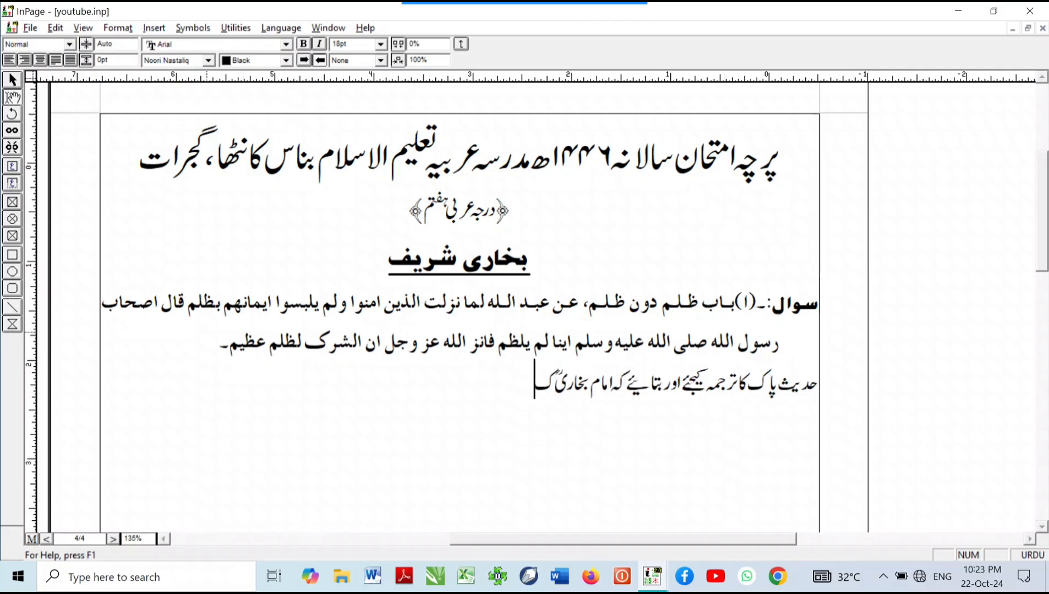
text(ی غرض اس باب س)
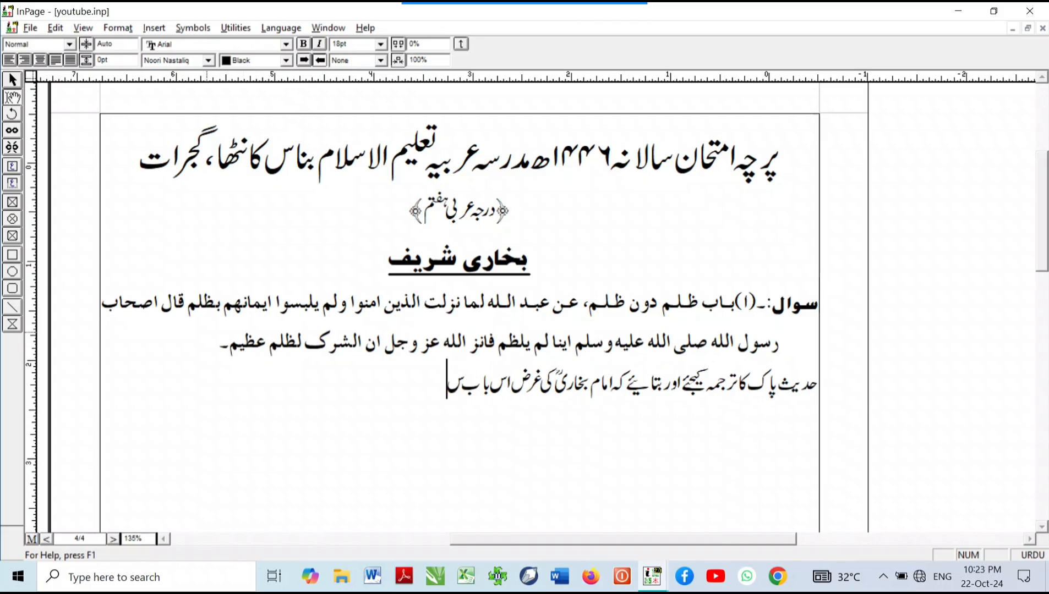
text(ے کیا ہے اور اس بات)
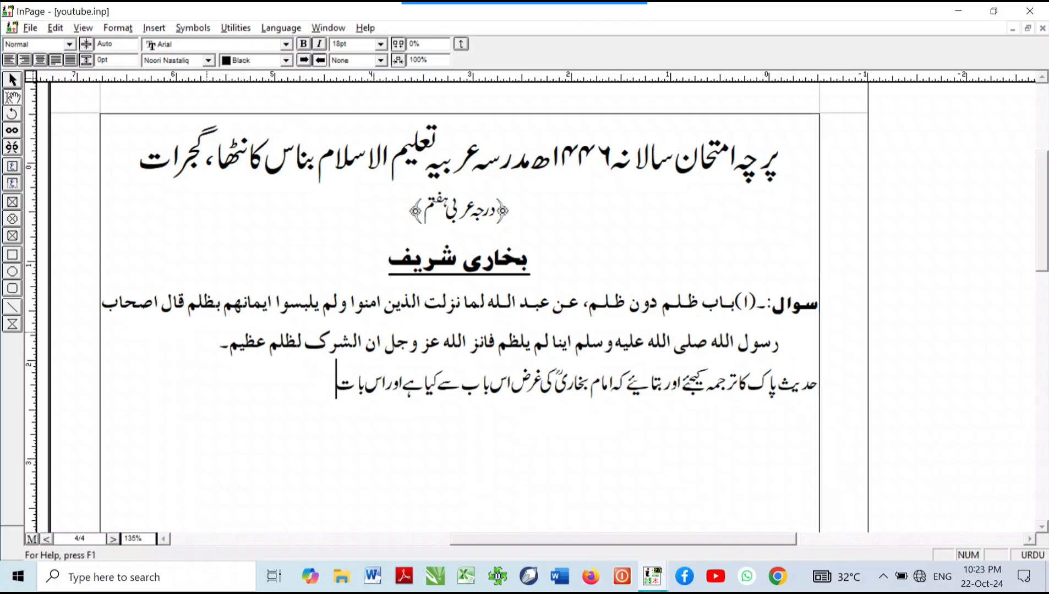
- Continue the paragraph with "اور اس باب کا تعلق کتاب الایمان سے کس طرح ثابت ہو رہا ہے؟ نیز"
key(BackSpace)
text(ت کی)
key(BackSpace)
key(BackSpace)
key(BackSpace)
key(BackSpace)
text(ب کا تعلق کتاب ال)
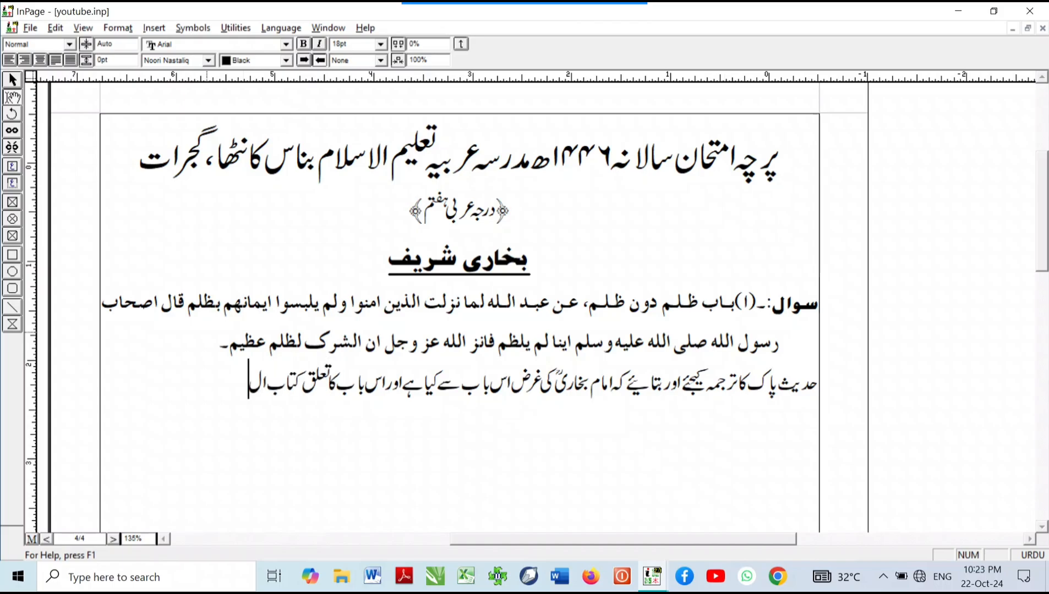
text(ایمان س)
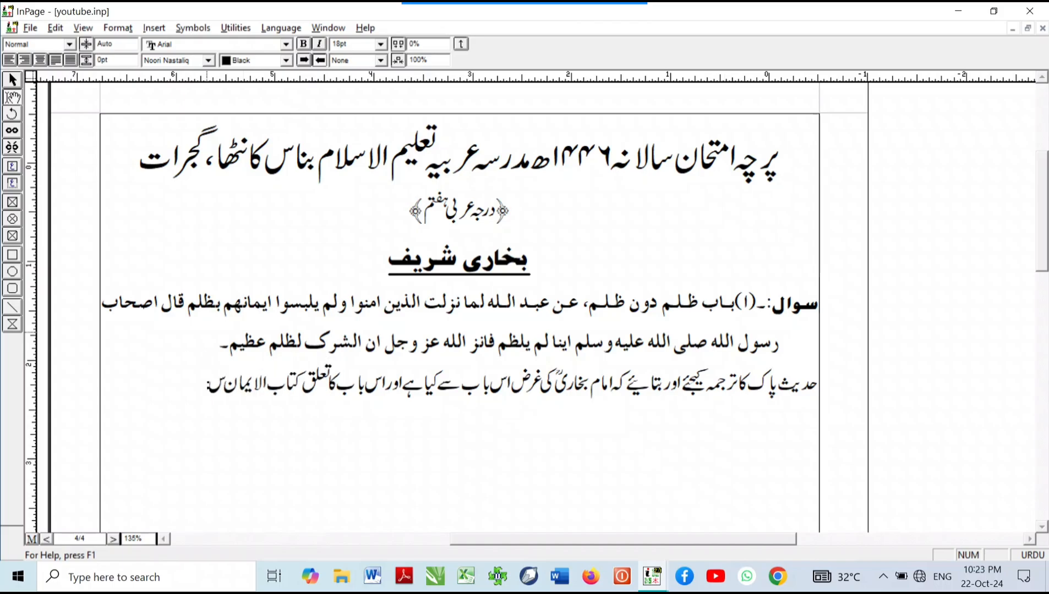
text(ے کس طرح شابت)
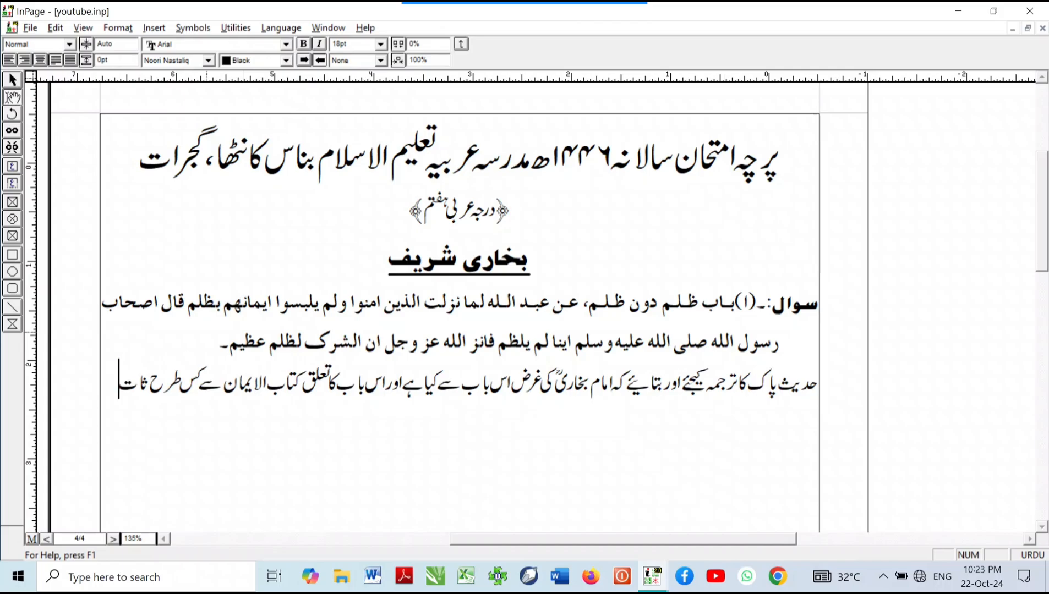
text( ہو رہا ہے؟ نیز)
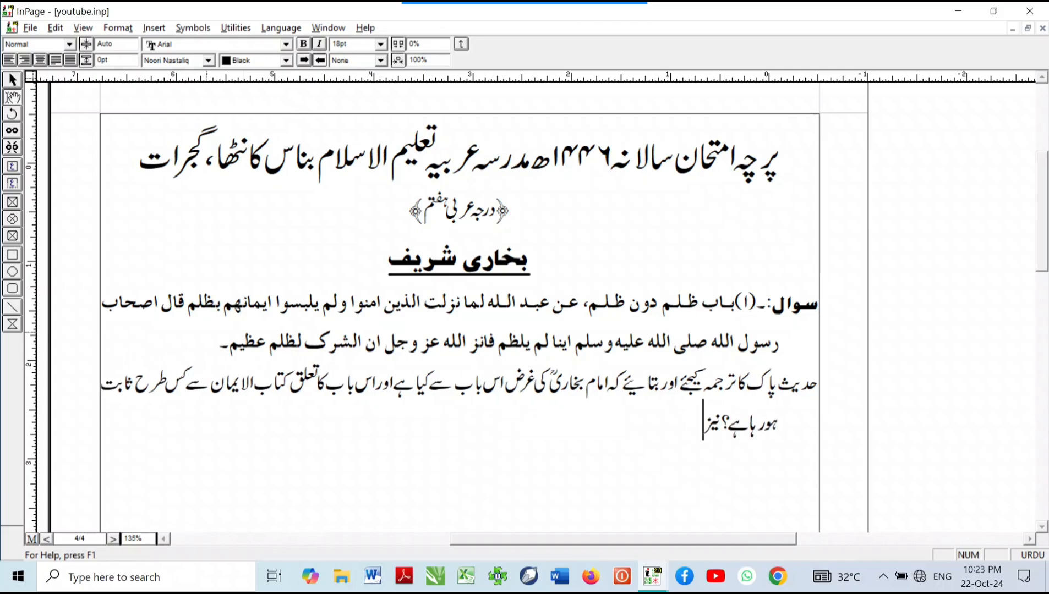
- Add "بتائیے کہ صحابہ کرام کو نزول آیت پر جو اشکال پیش آیا ہے اس کا منشا" to the paragraph
text( بتایئے کہ صحابہ کر)
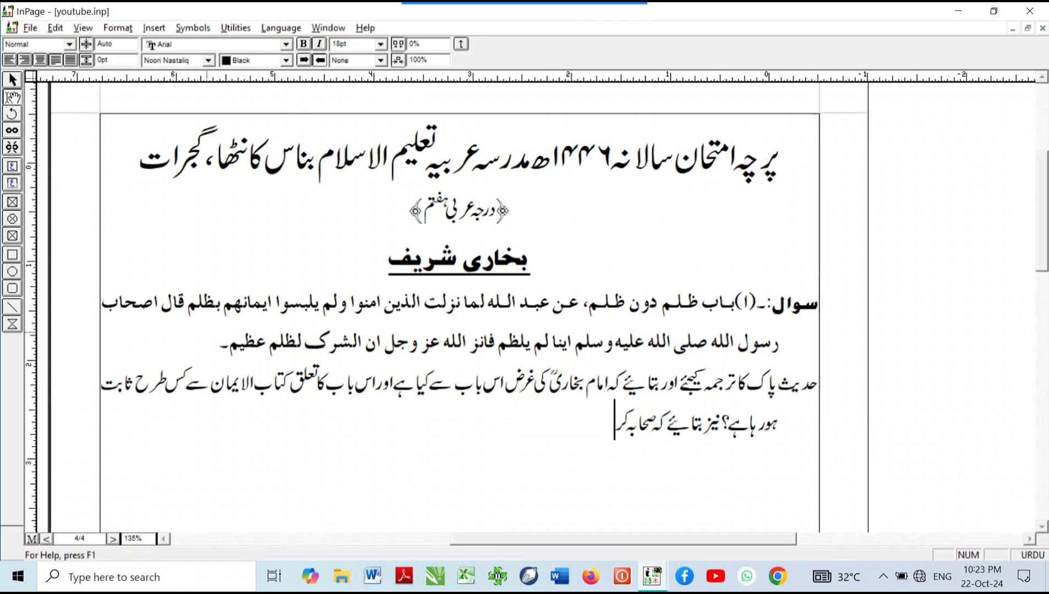
text(ام کونول آیت)
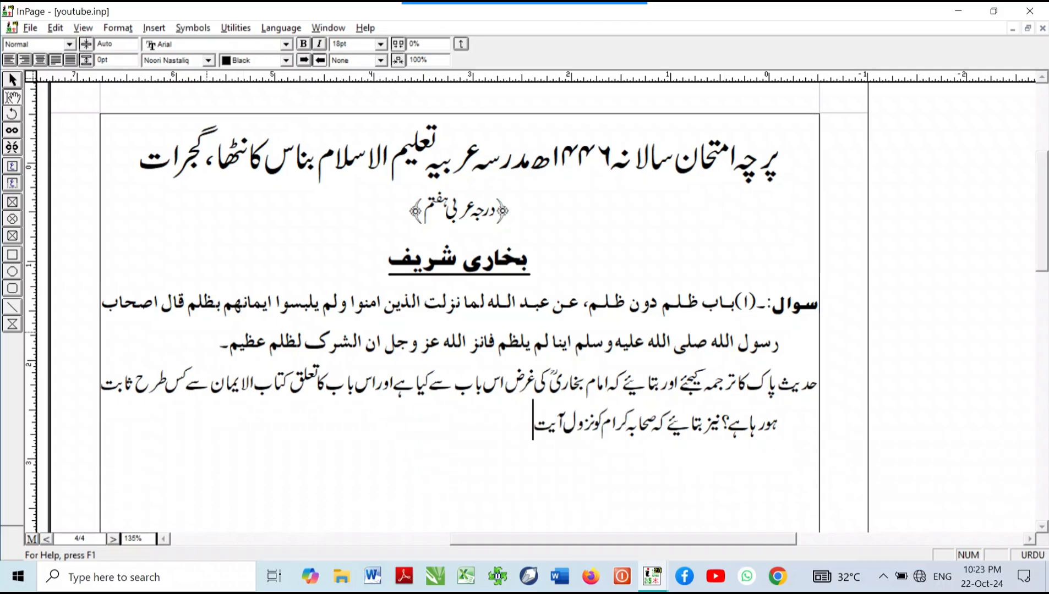
text( پر جواشکا)
text(ل)
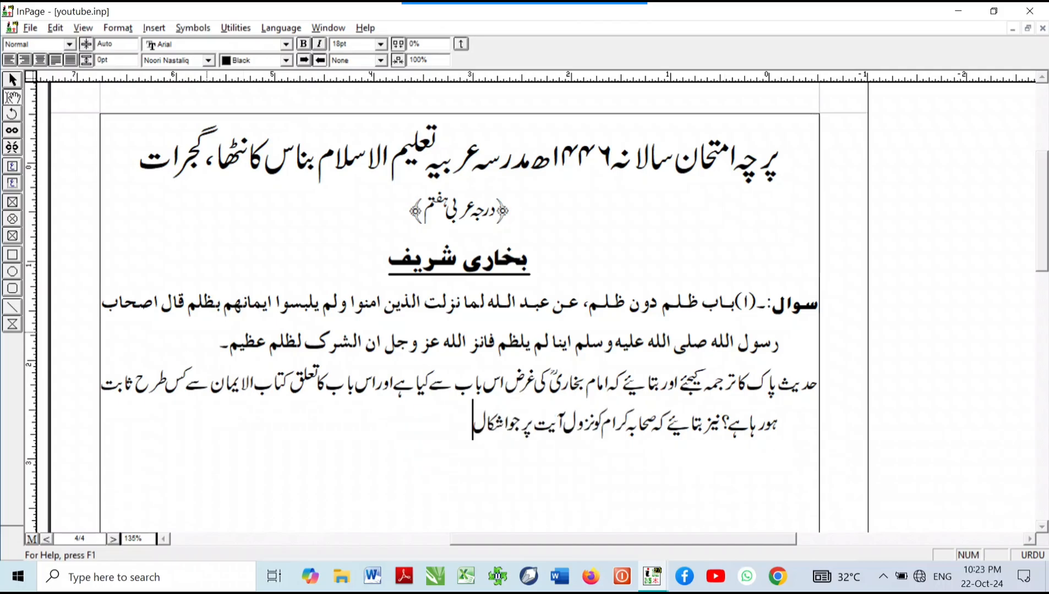
text( پیش آیا ہے)
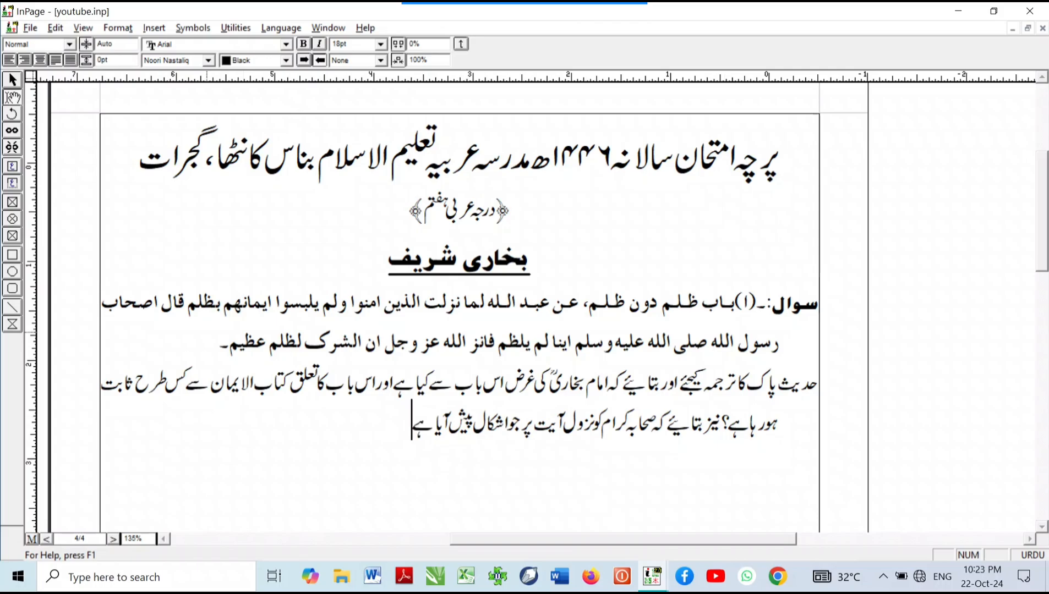
text( اس کا منشا)
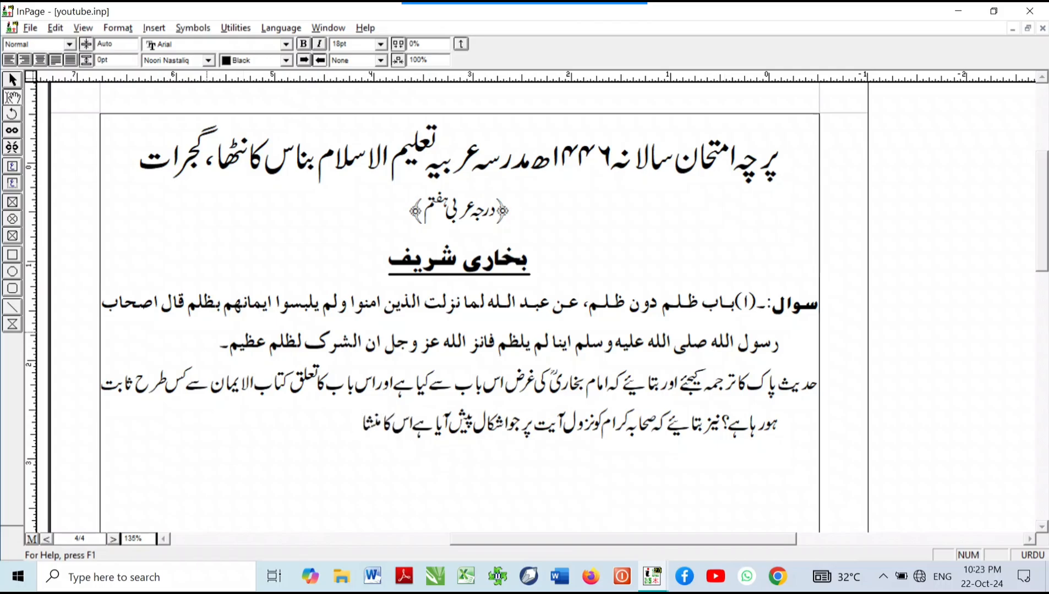
- Finish the paragraph with "کیا ہے اور حضور صلی اللہ علیہ وسلم اس کو کس طرح دفع فرما رہے ہیں؟" and save the document
text( کیا ہے اور حضور)
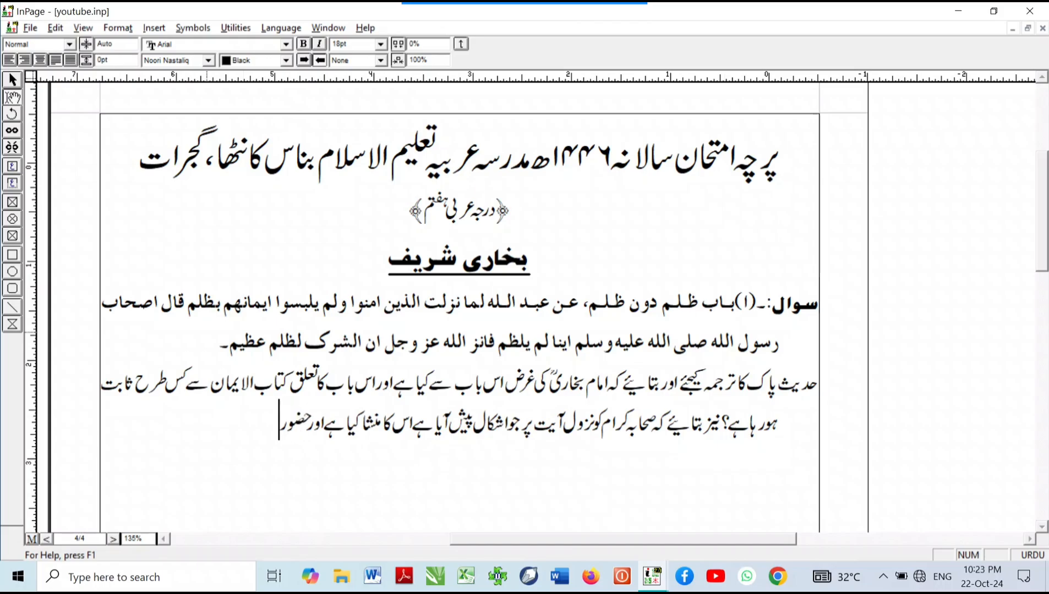
text( صلی الهہ)
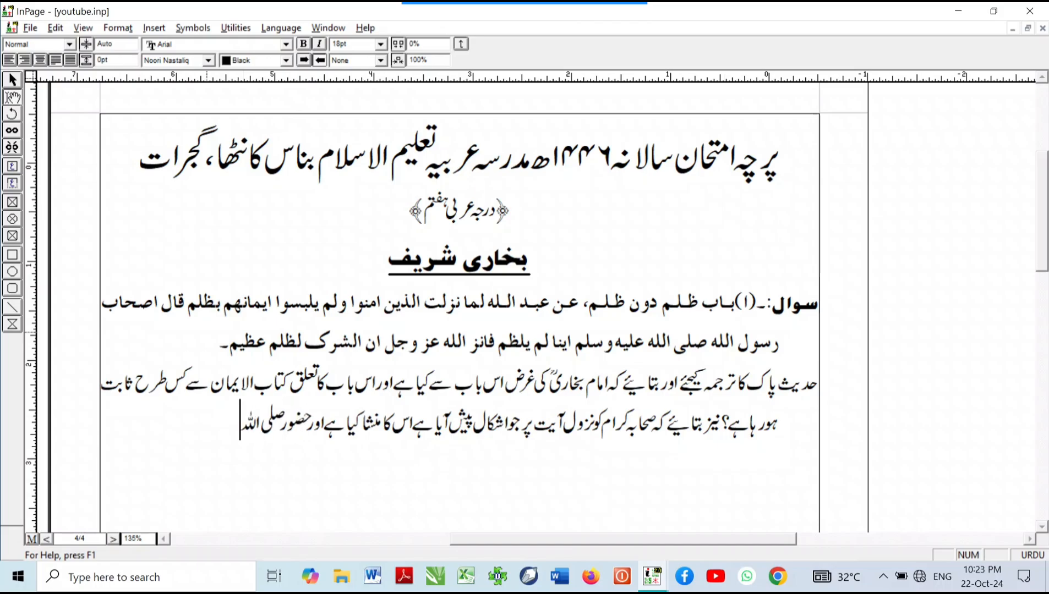
text( علیہ وسلم اس کو کس طرح)
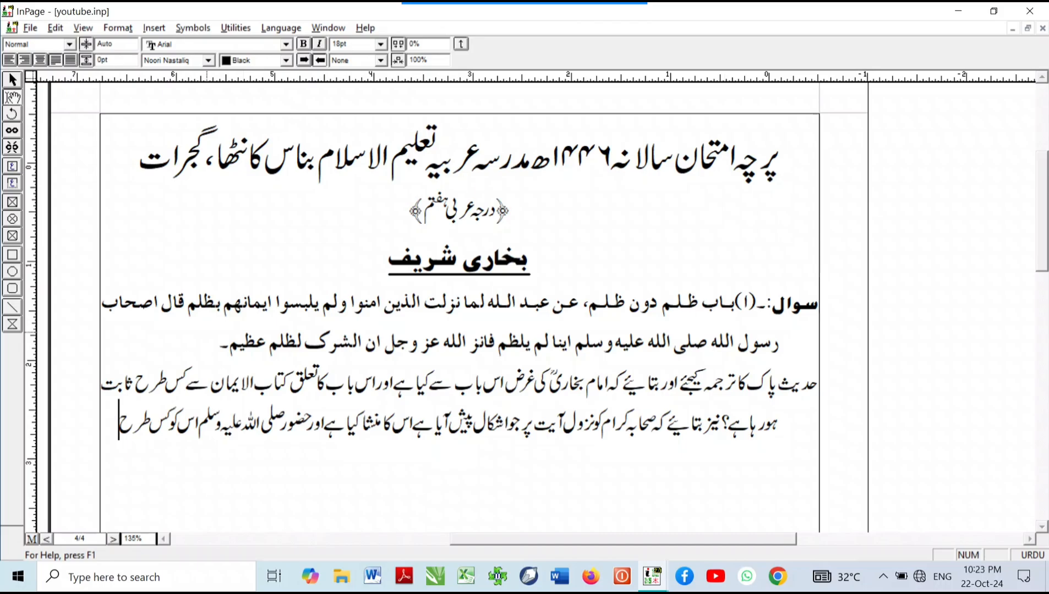
text( دفع فرما رہے ہیں)
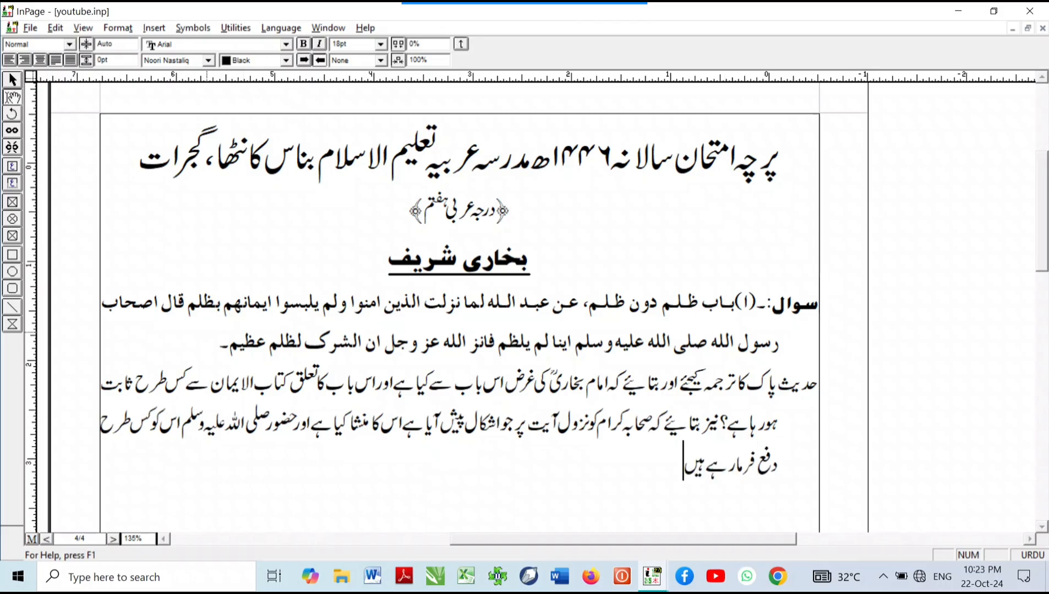
text(؟)
drag(441, 340, 482, 233)
ctrl+alt+click(781, 368)
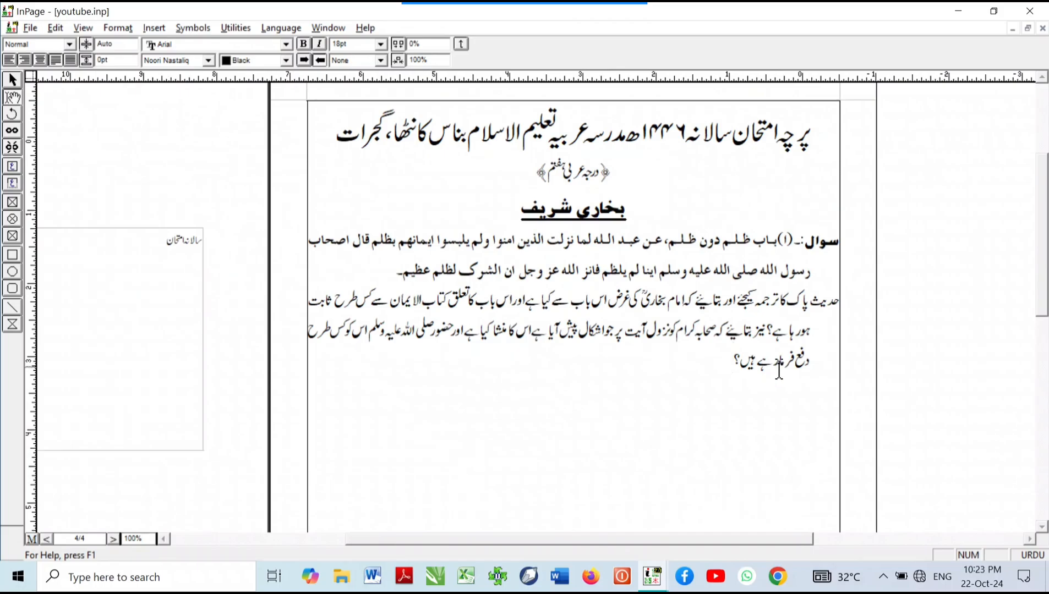
ctrl+click(777, 330)
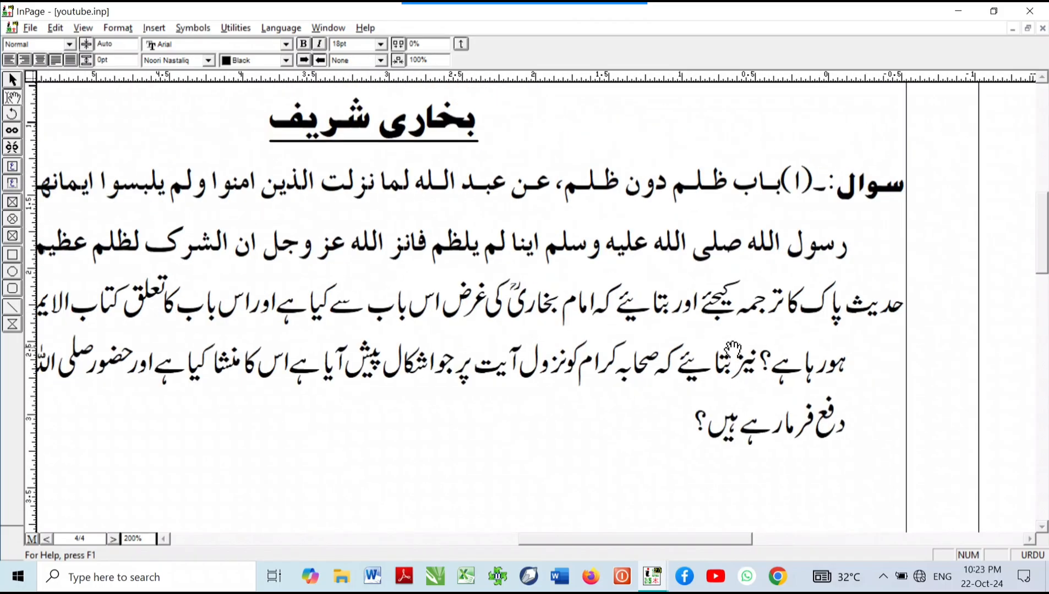
key(ctrl+s)
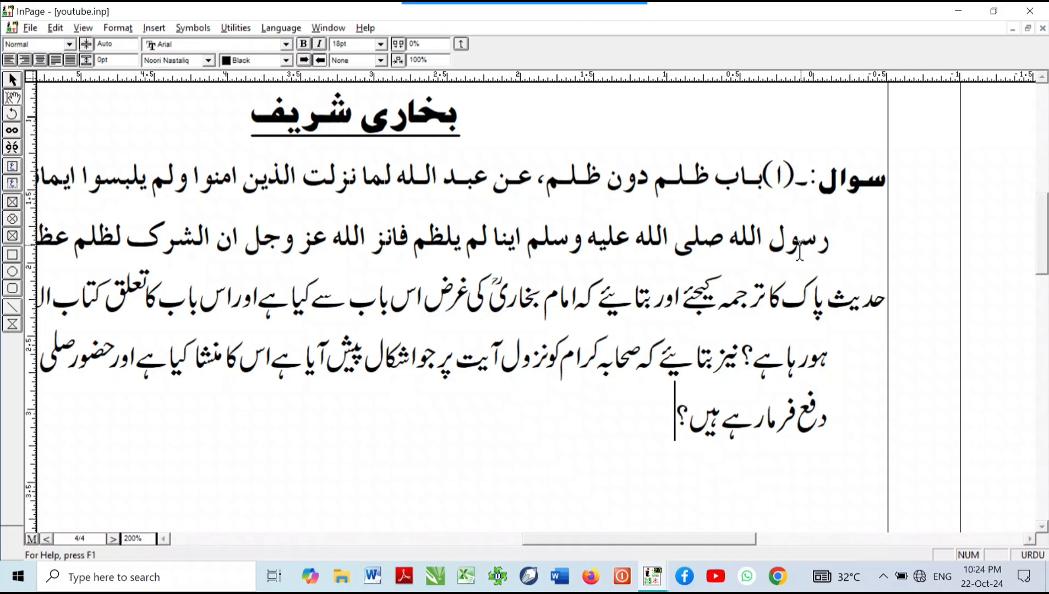
- Indent the first line of the "حدیث پاک" paragraph with a tab so it lines up with the hadith's second line
click(843, 292)
key(ctrl+0)
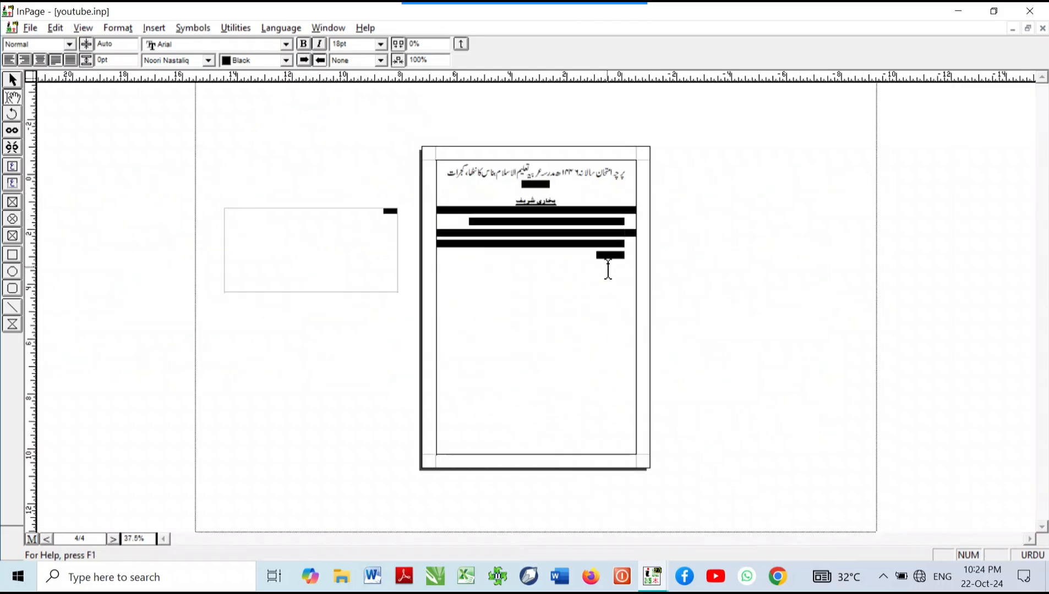
key(ctrl+3)
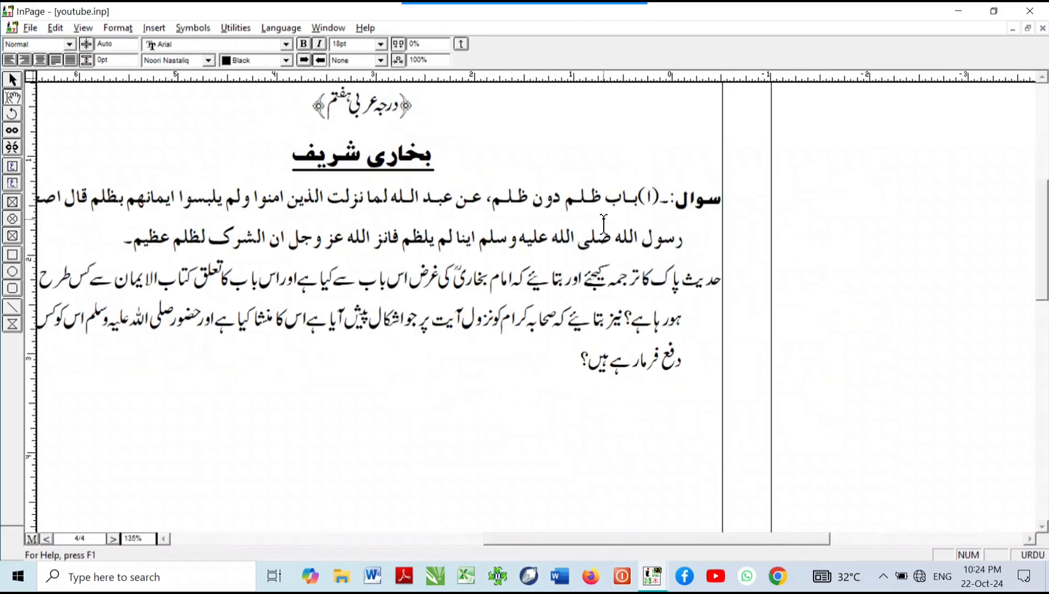
click(715, 281)
drag(654, 328, 691, 328)
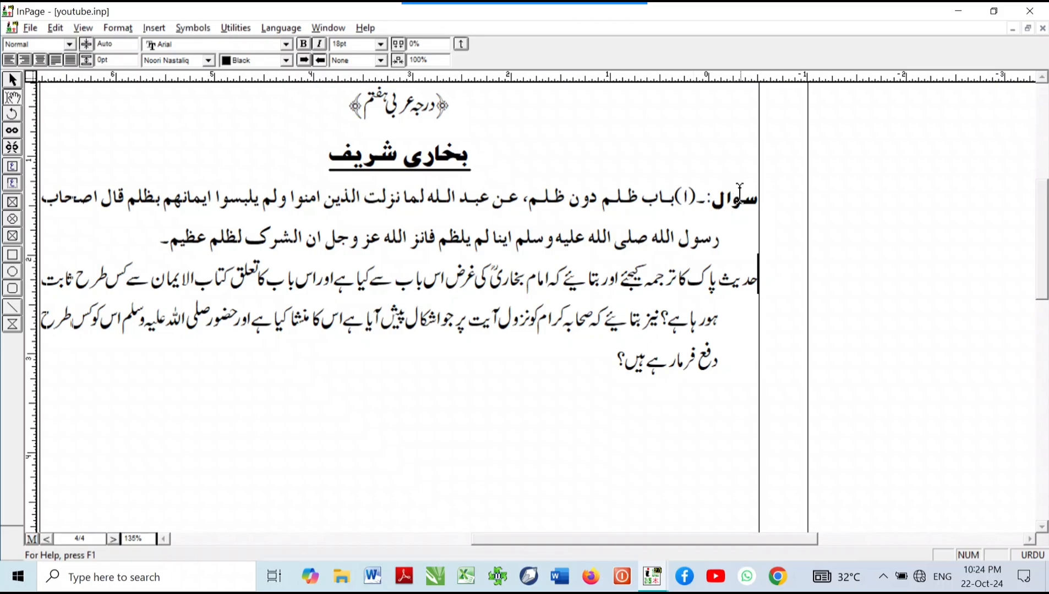
scroll(740, 193, down, 1)
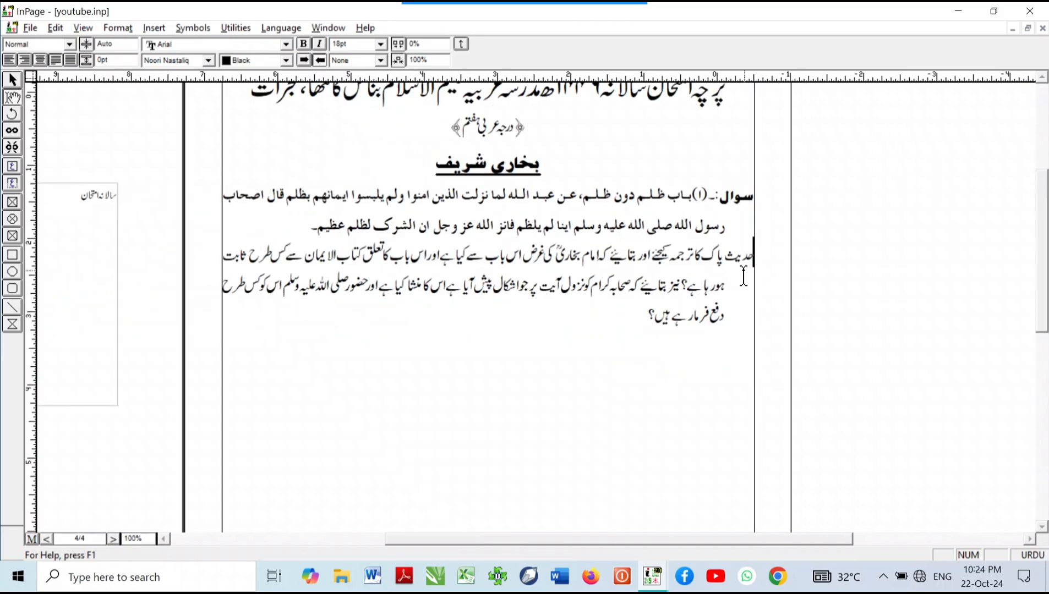
scroll(738, 273, up, 1)
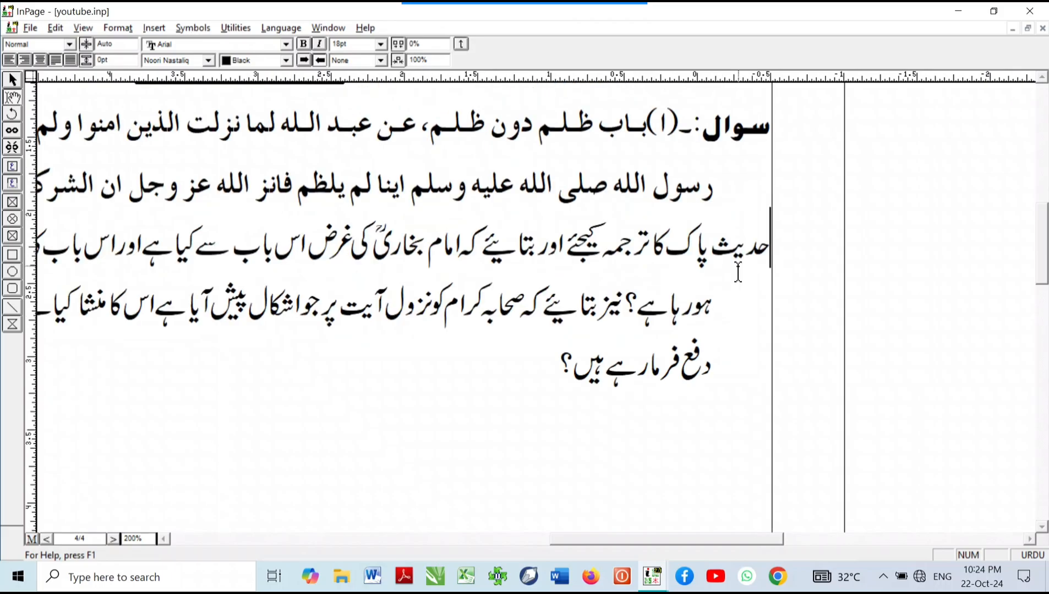
key(Tab)
- Copy all of question 1, including its hadith and the paragraph below it, and paste it on a new line underneath
key(ctrl+0)
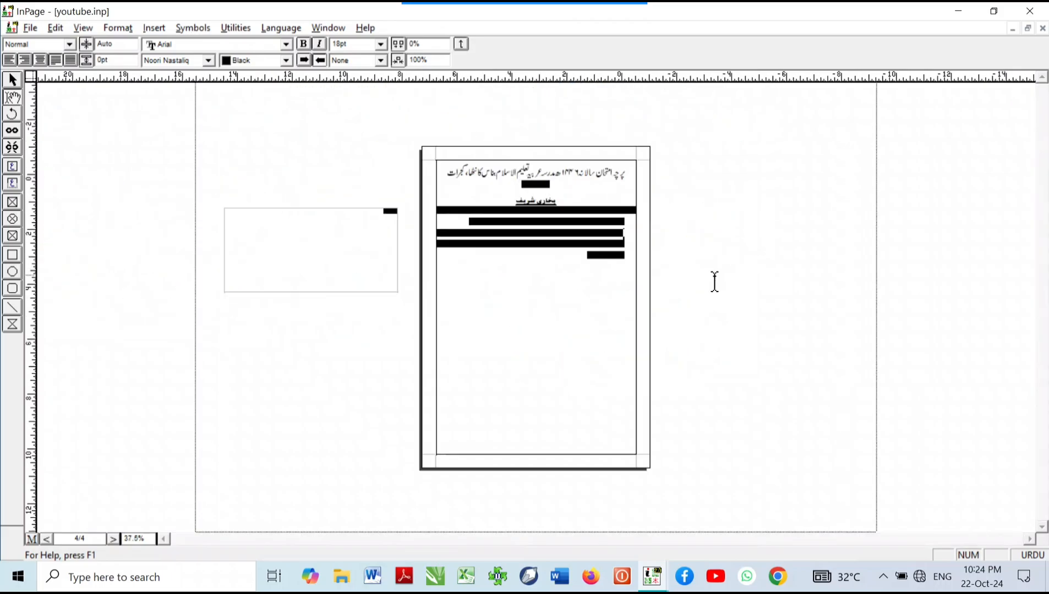
ctrl+click(581, 252)
drag(583, 262, 637, 346)
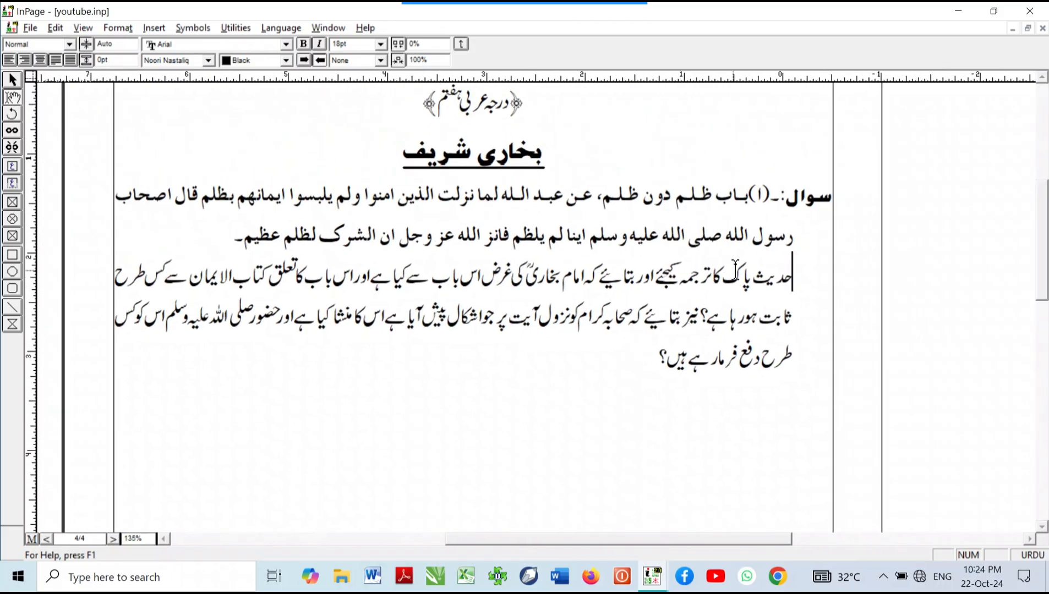
click(632, 358)
drag(648, 351, 846, 199)
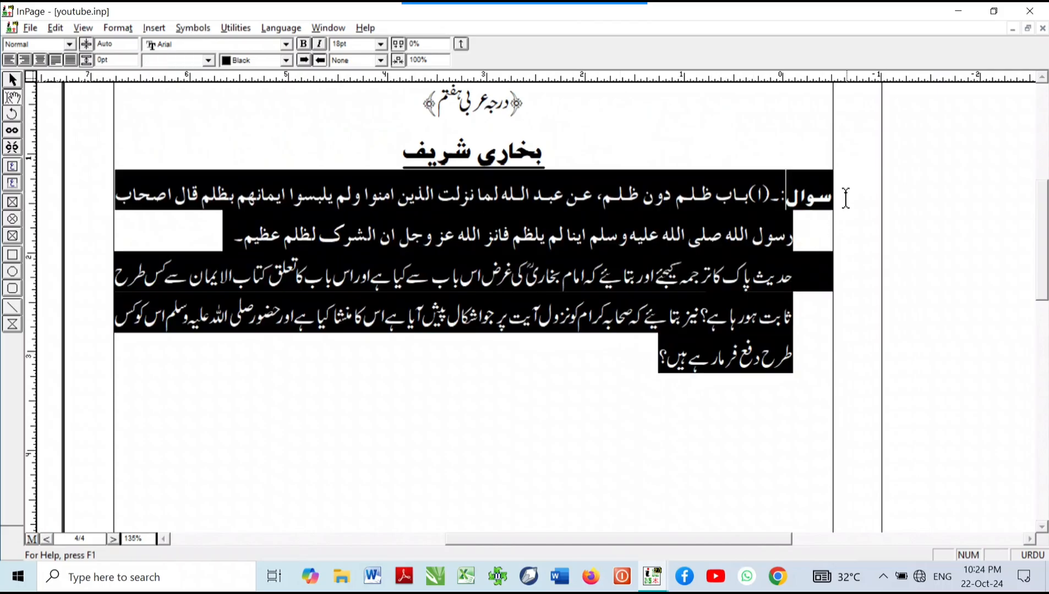
key(ctrl+c)
click(606, 347)
key(ctrl+v)
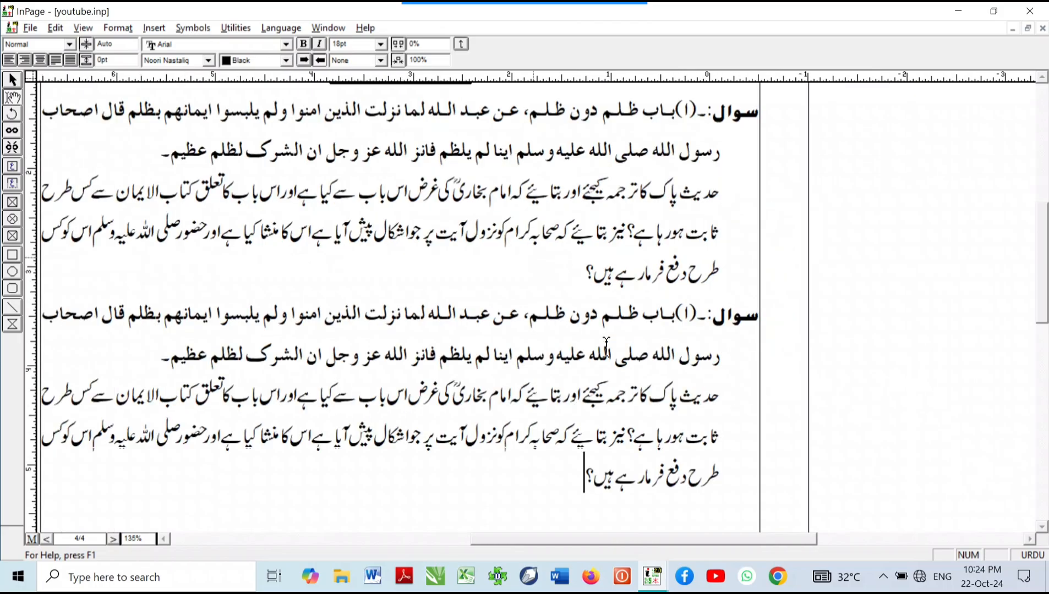
drag(614, 391, 701, 286)
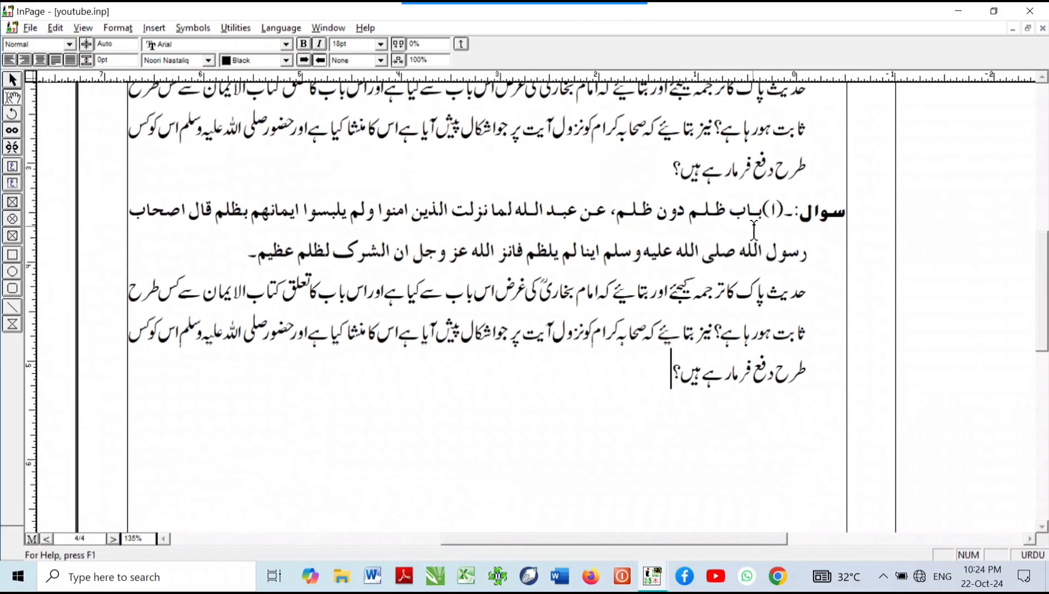
- Renumber the pasted question as ۲ and add another copy of question 1 below it, numbered ۳
drag(772, 212, 776, 215)
text(۲)
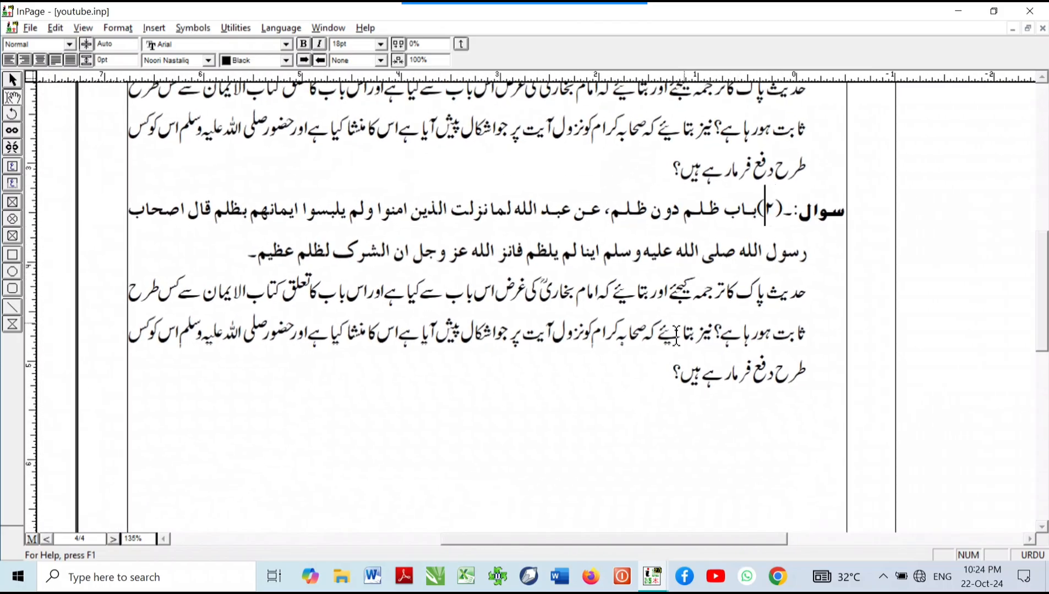
click(623, 358)
key(Return)
key(ctrl+v)
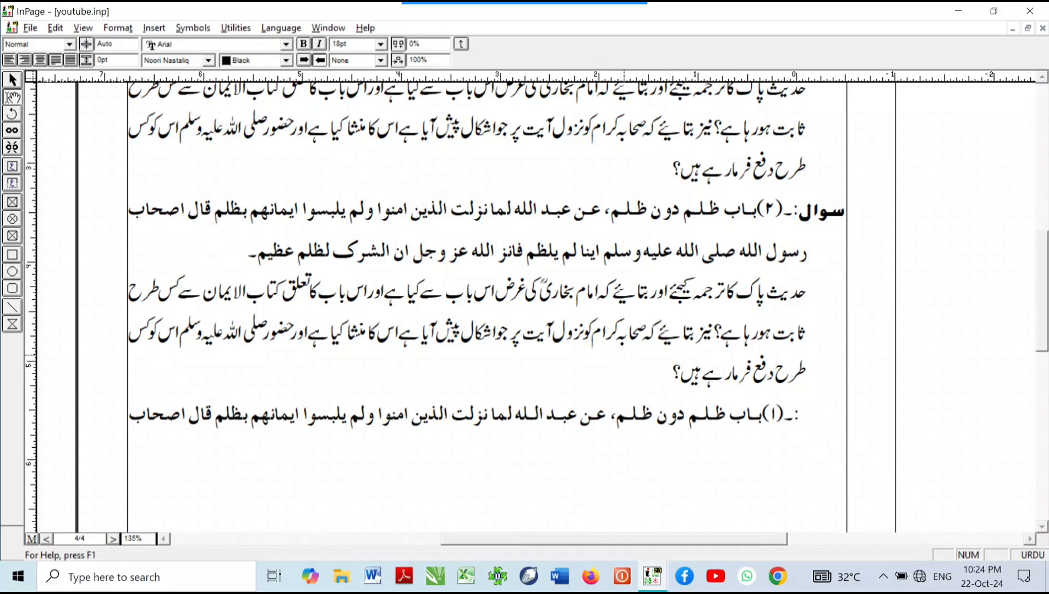
drag(682, 312, 686, 313)
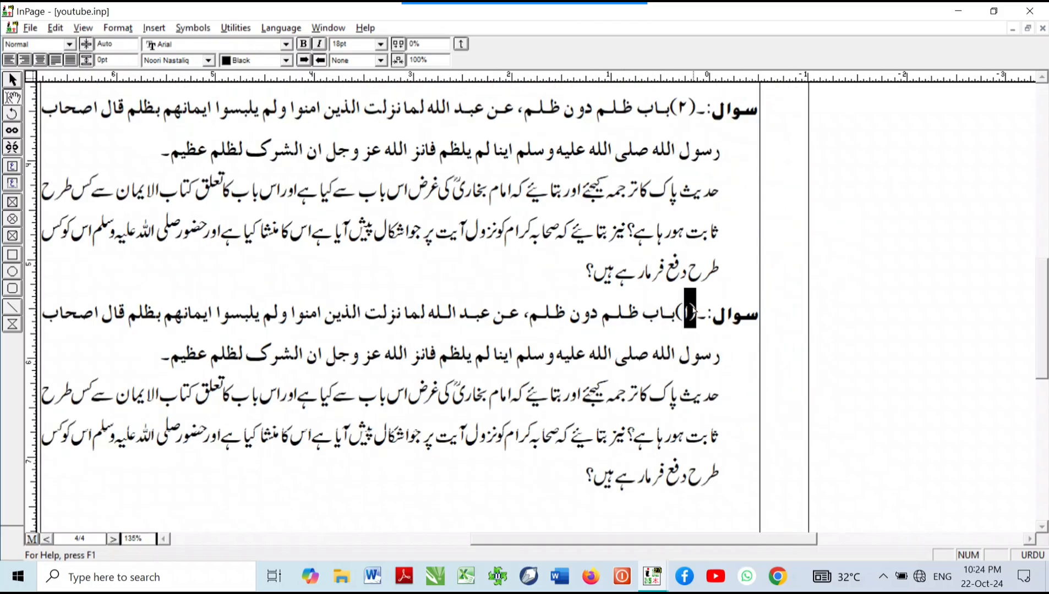
text(۳)
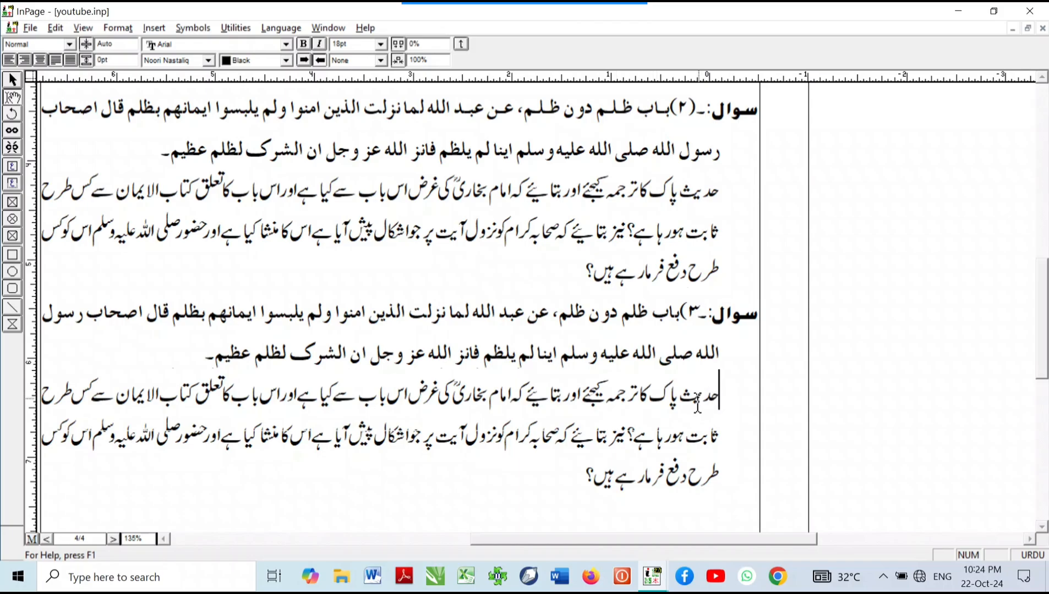
triple_click(696, 403)
click(627, 348)
triple_click(624, 347)
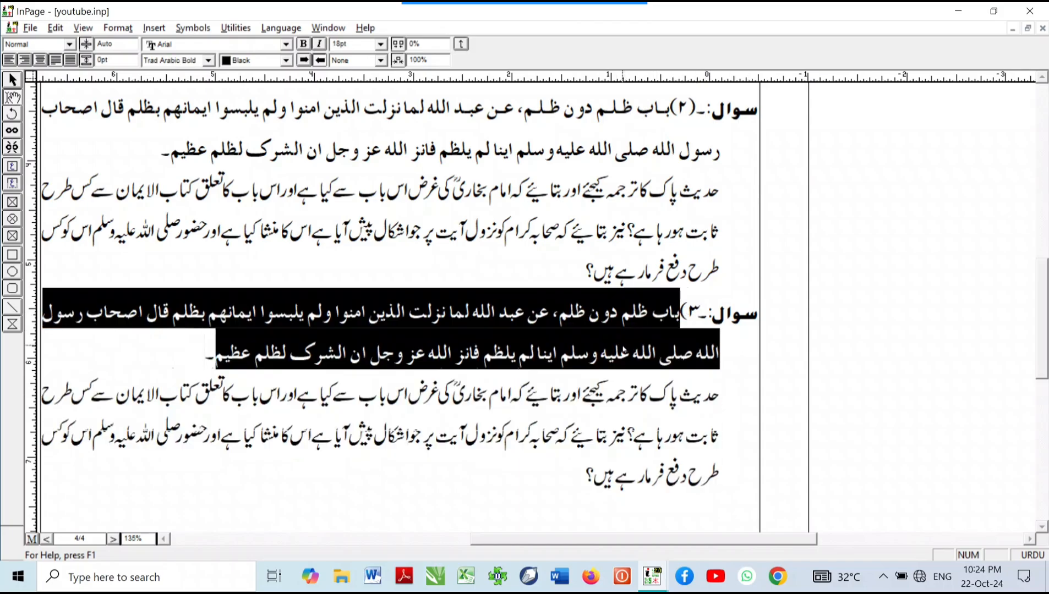
key(Left)
key(Left)
key(Left)
key(Left)
key(ctrl+shift+End)
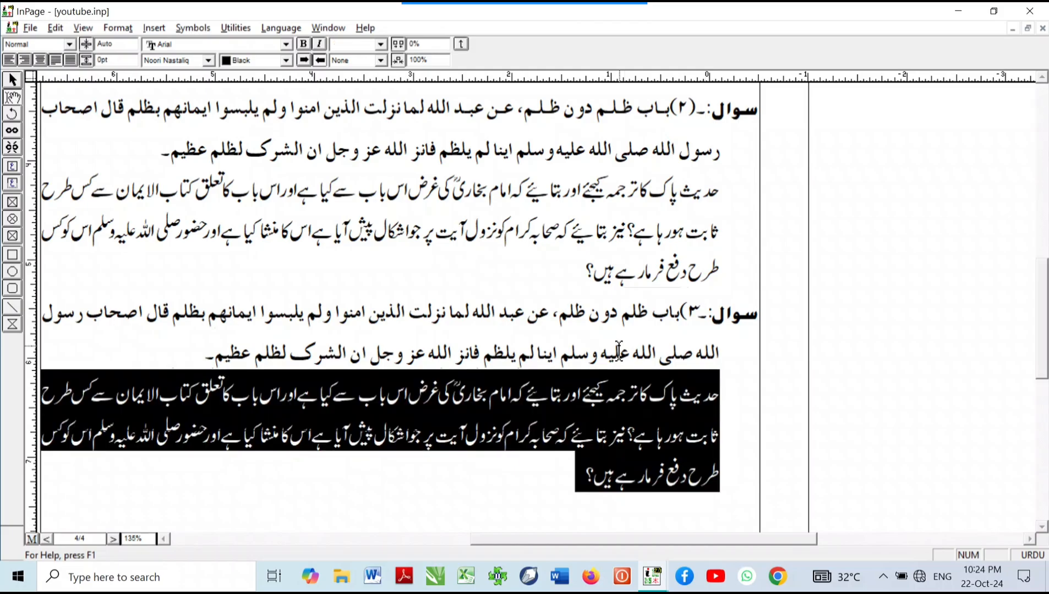
key(shift+Right)
key(Left)
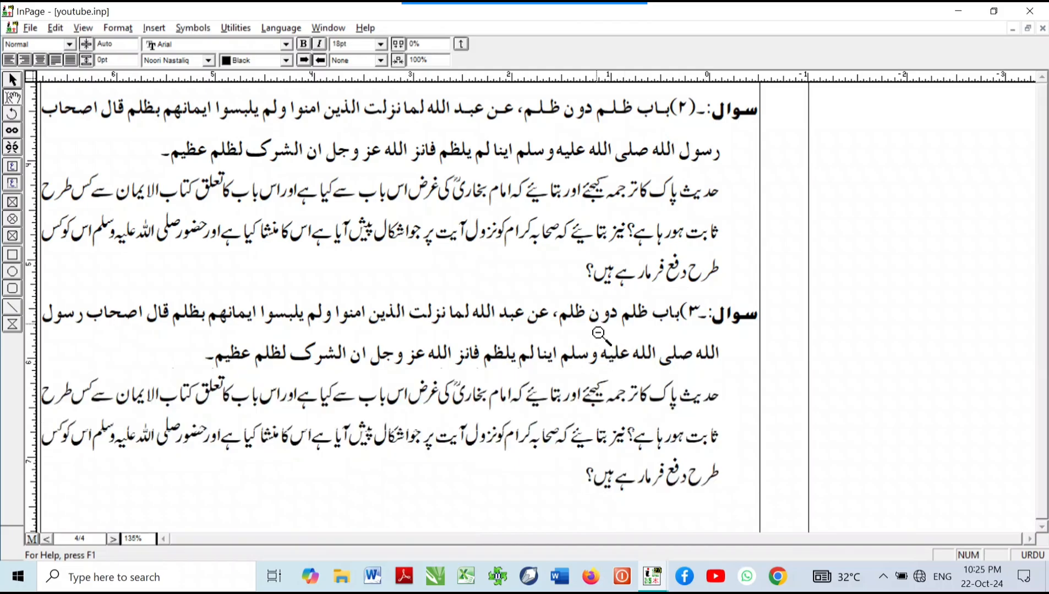
- Paste another copy of the question below question ۳ and number it ۴
key(ctrl+0)
ctrl+click(594, 381)
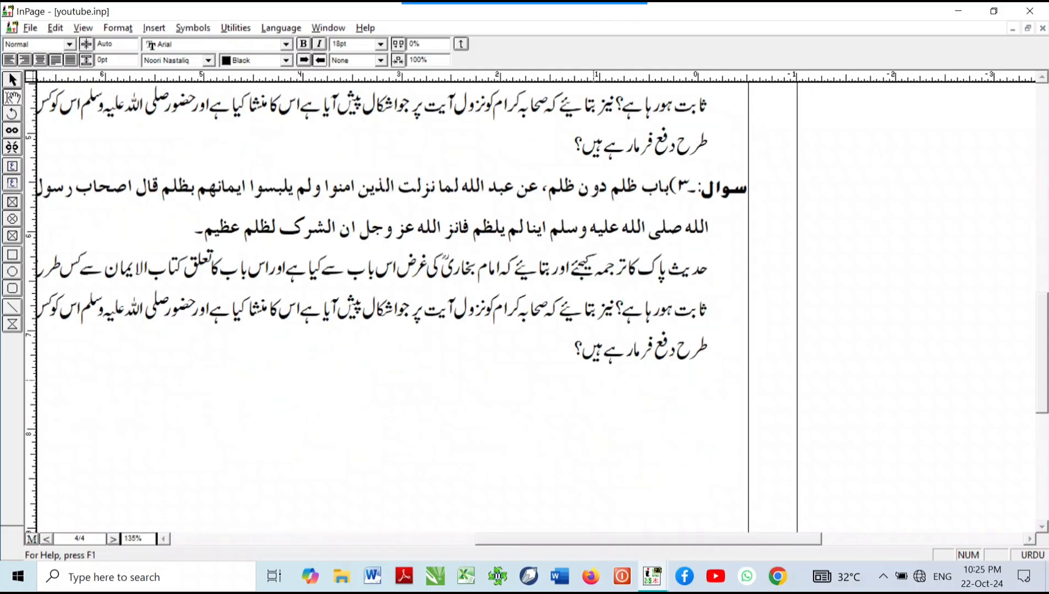
key(ctrl+v)
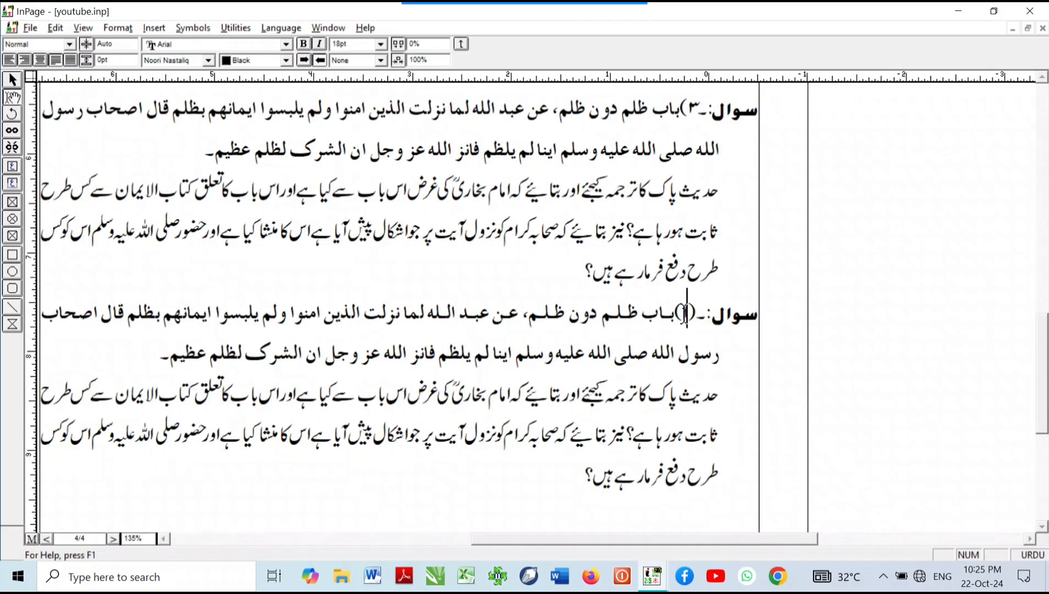
drag(684, 315, 682, 315)
text(۴)
- Paste one more copy of the question below question ۴ and change its number to ۵
drag(610, 410, 608, 241)
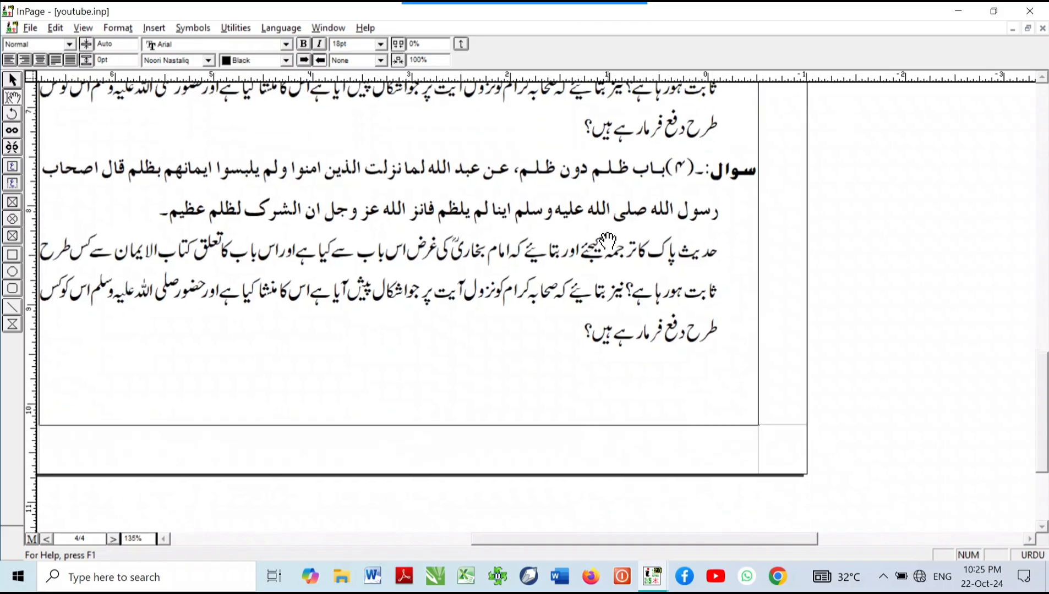
key(ctrl+v)
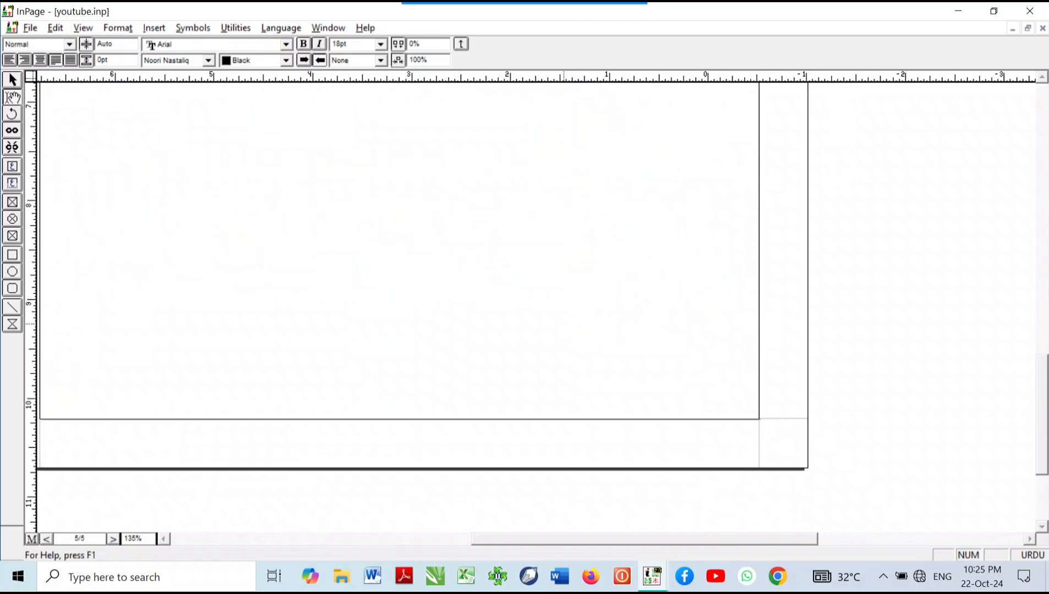
key(Up)
key(Up)
key(Up)
key(Up)
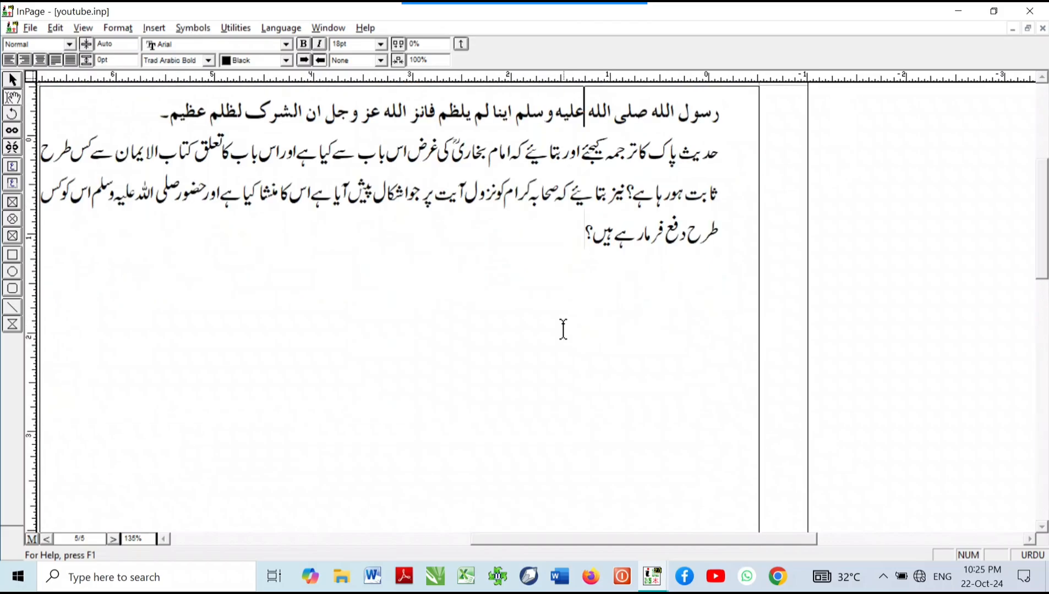
key(Right)
key(Right)
key(Right)
key(Right)
key(Right)
key(Right)
key(Right)
key(Right)
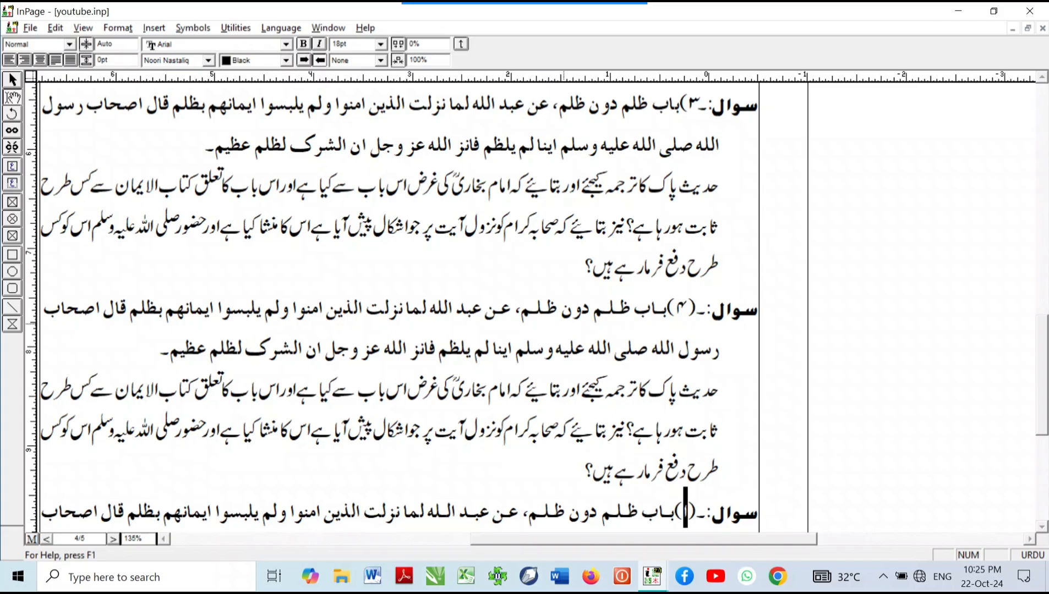
text(۵)
- Add a centred 16 pt line below question ۵ reading "نوٹ: صرف تین سوالوں کے جواب مطلوب ہیں"
key(Down)
key(Down)
key(Down)
key(Down)
key(Down)
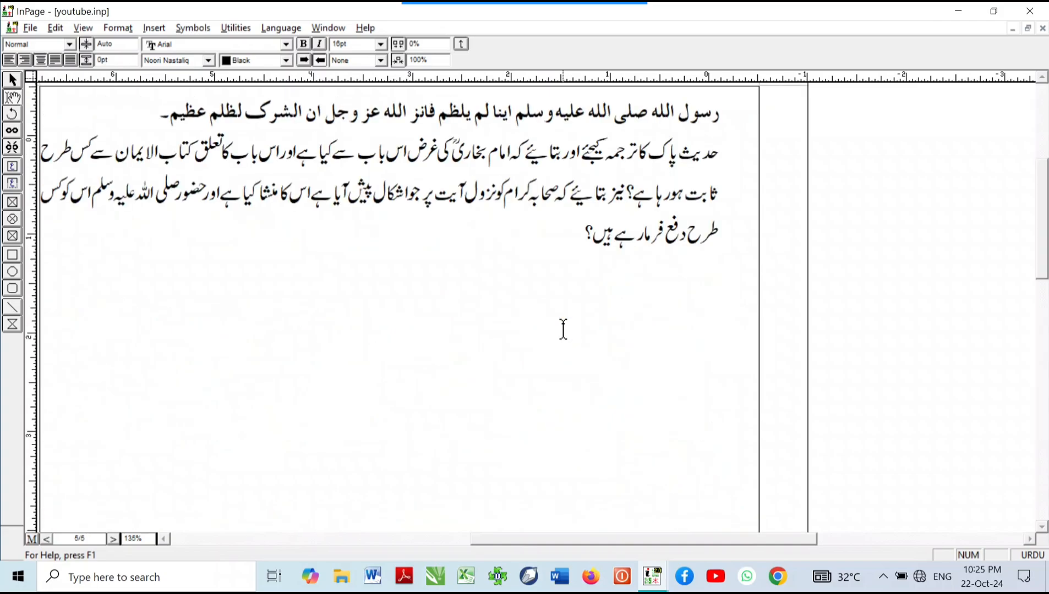
text(نوٹ)
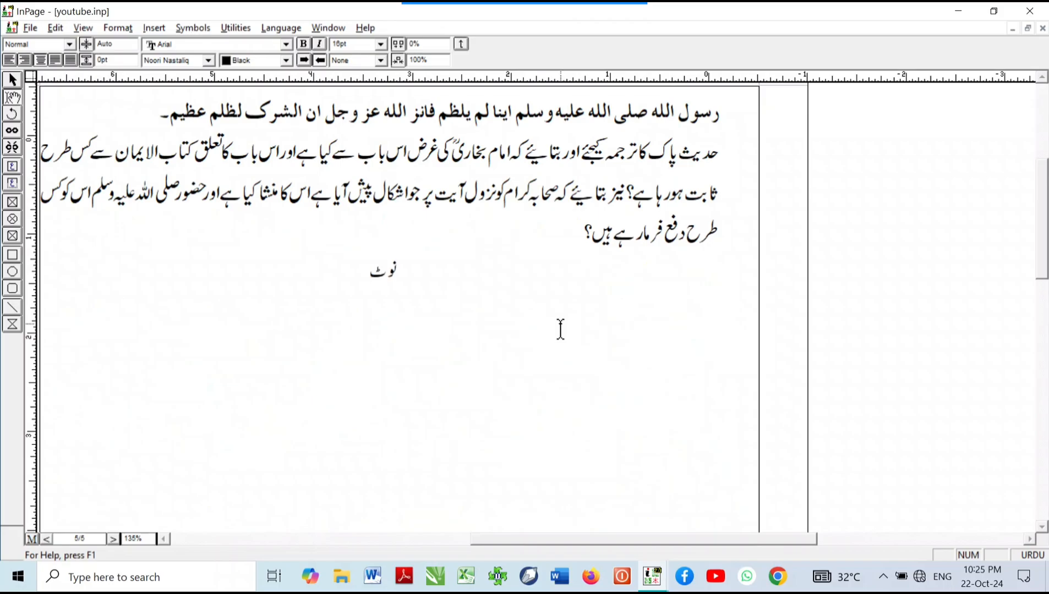
text( :صرف تین سو)
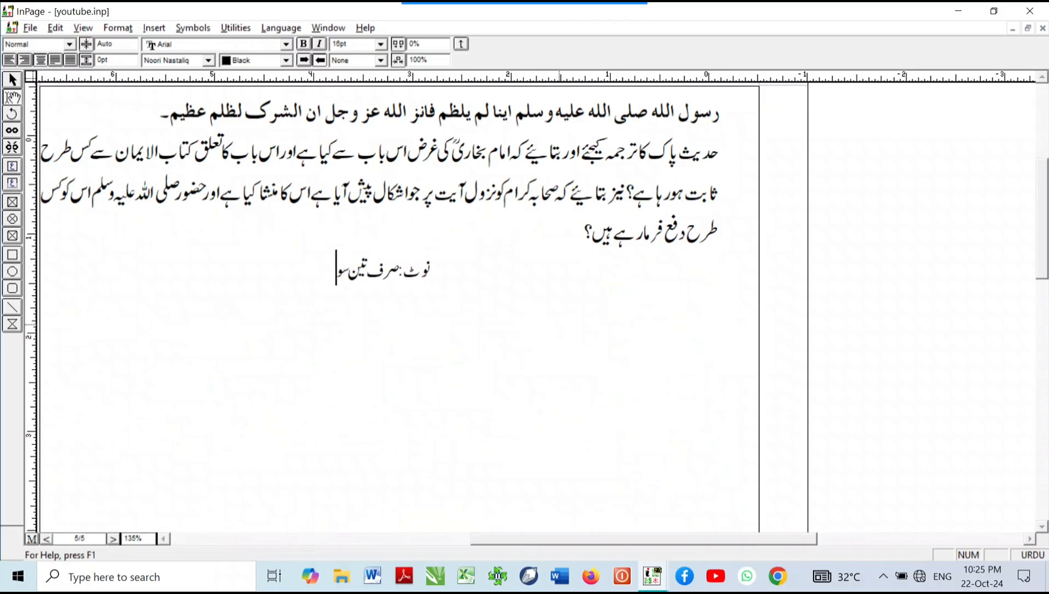
text(الوں کے جواب مط)
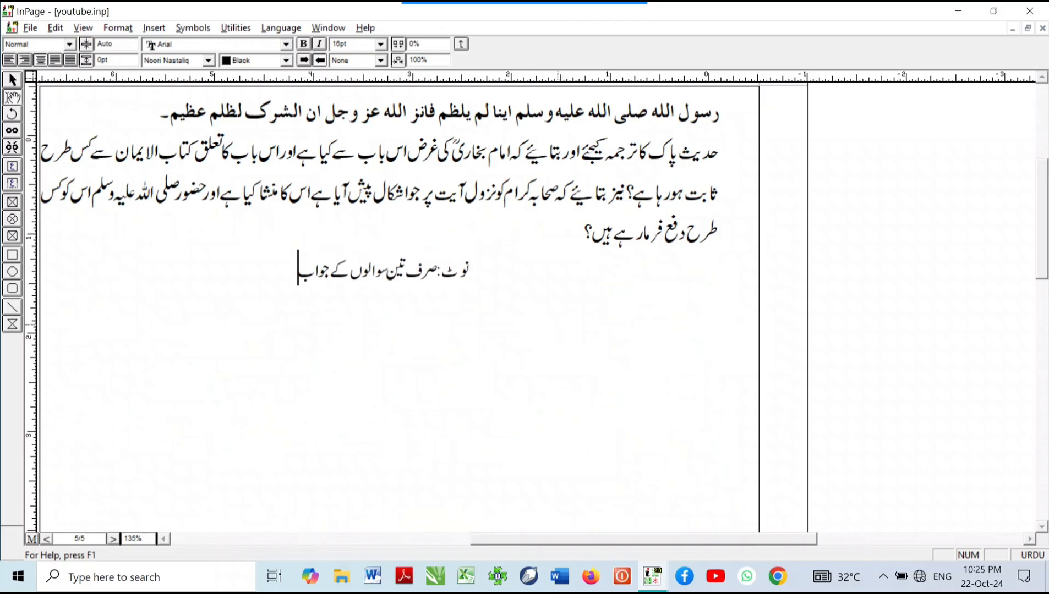
text(لوب ہیں)
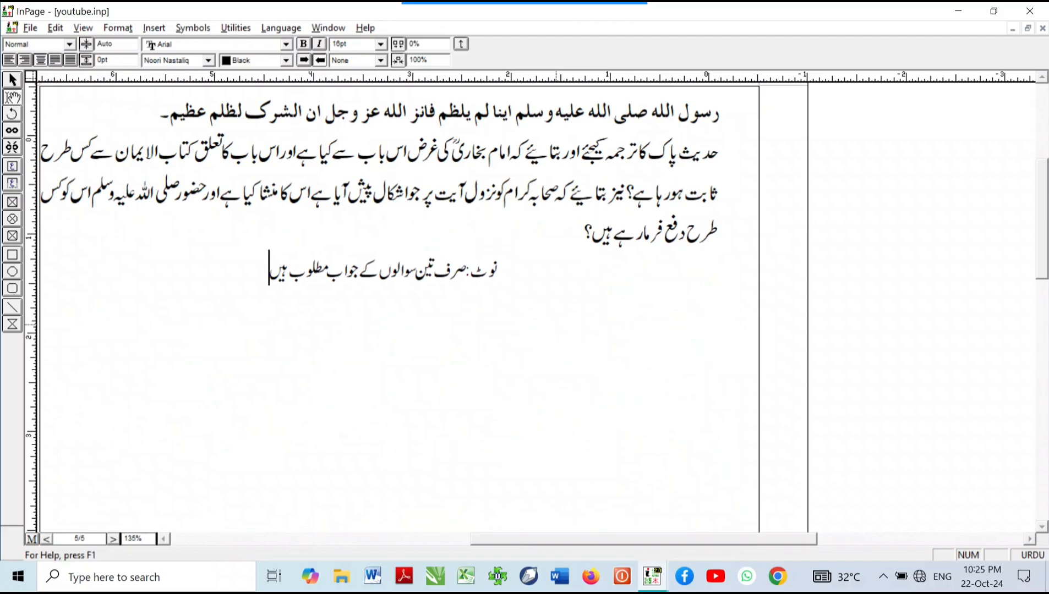
- Enclose the note line about answering three questions in ornate brackets at both ends
text(؎)
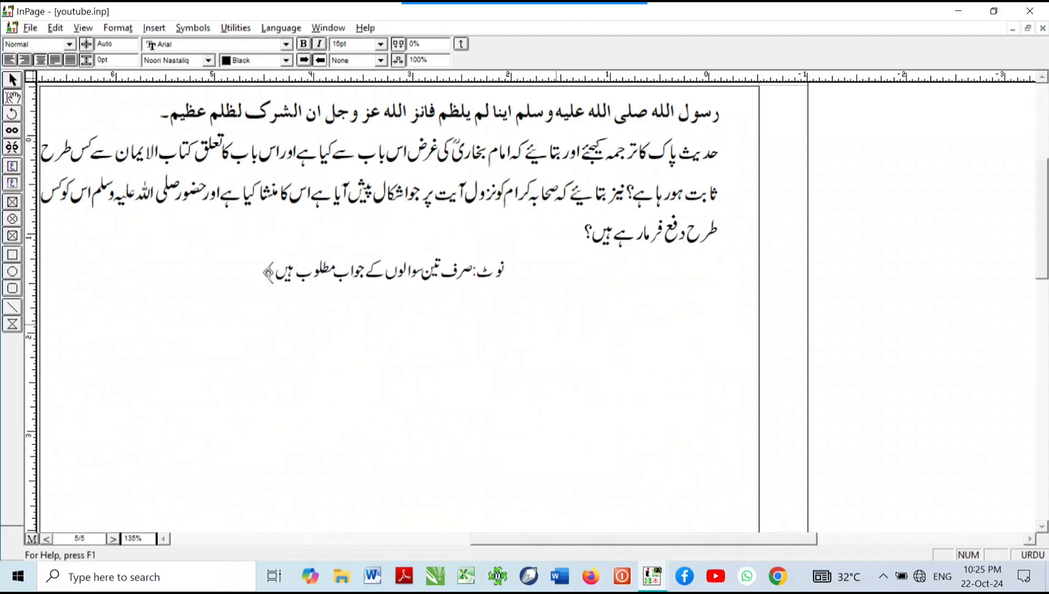
text(﴿)
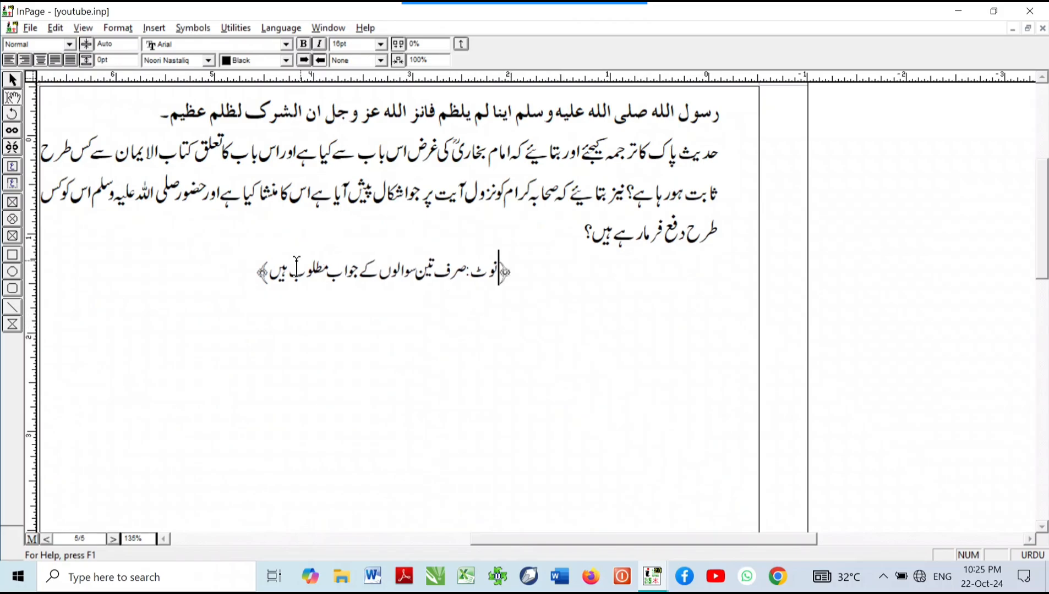
key(ctrl+0)
key(ctrl+0)
click(401, 290)
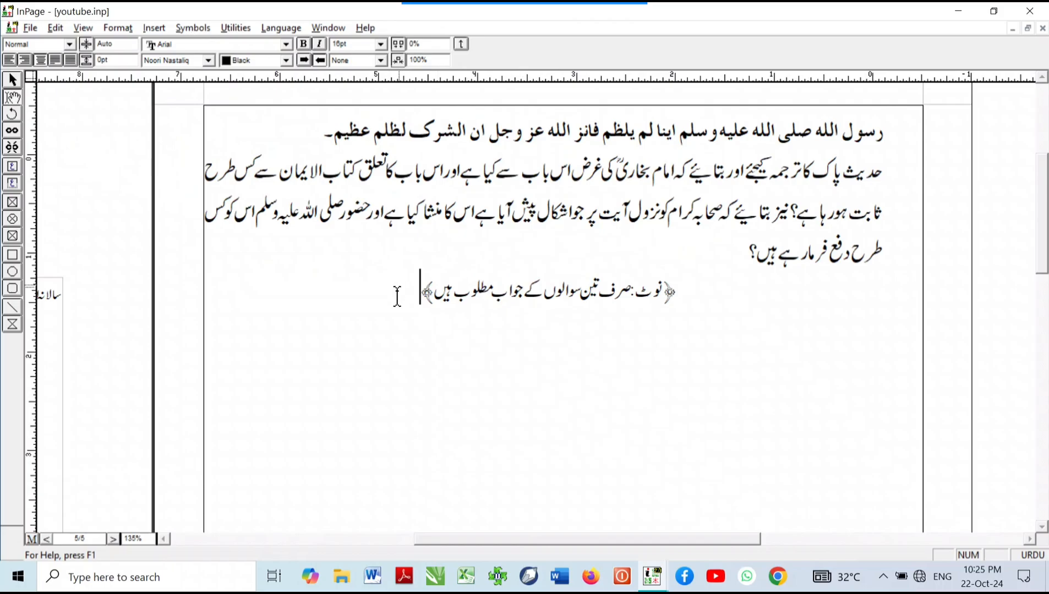
- Select all text from question ۱ through the closing note and set its font size to 16 pt
drag(403, 354, 302, 426)
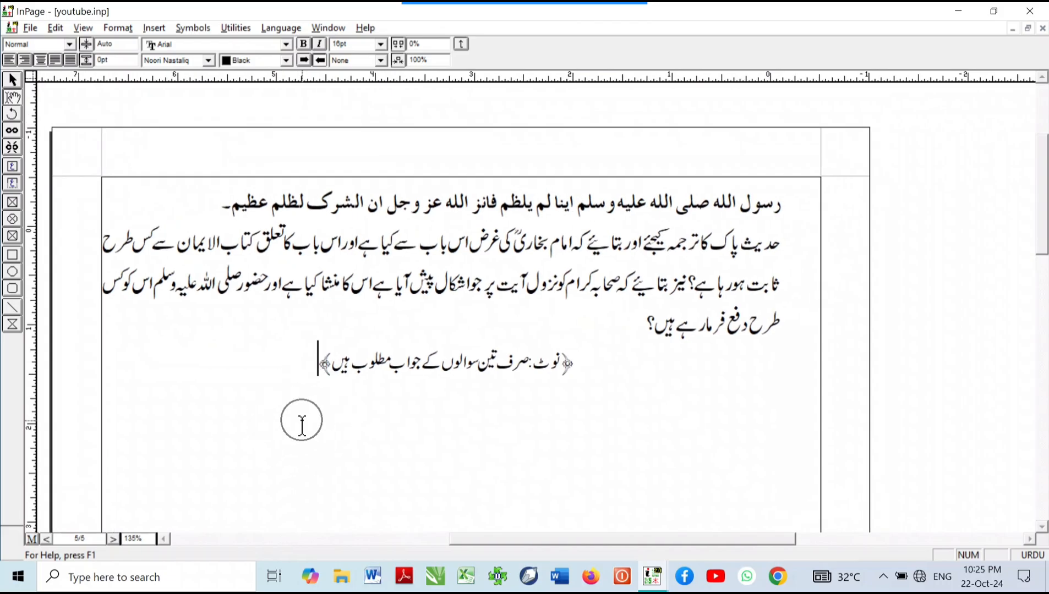
key(ctrl+Page_Up)
drag(367, 406, 343, 303)
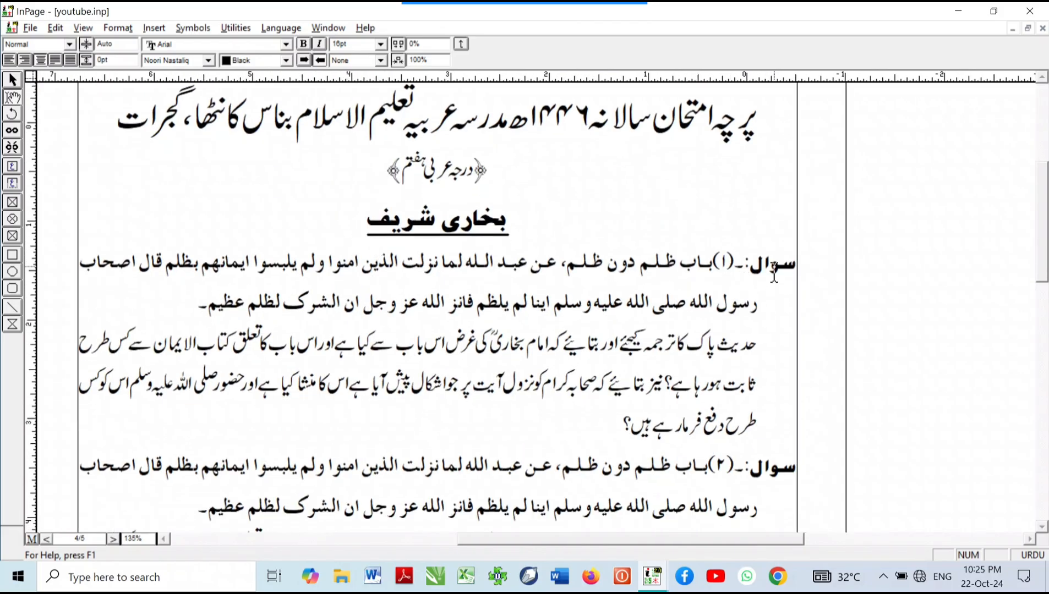
key(ctrl+a)
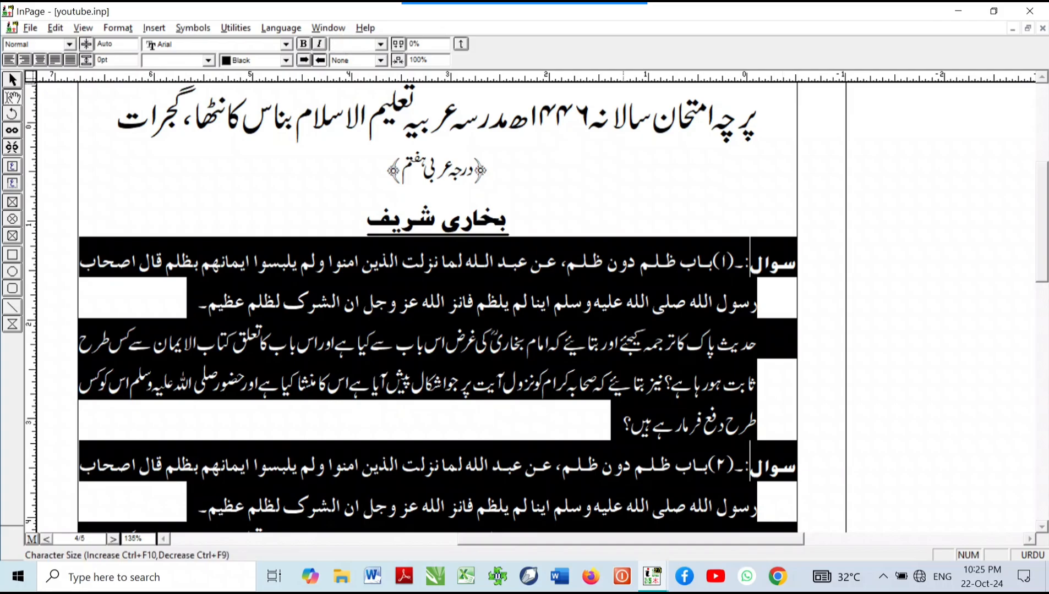
click(336, 44)
text(16)
key(Return)
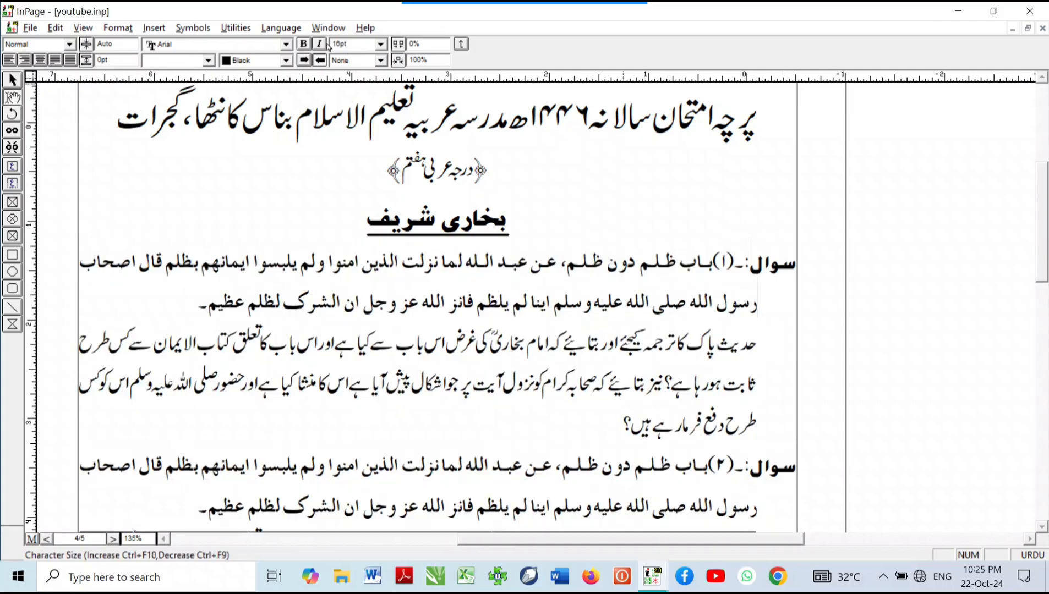
- Set the line leading of the selected questions and note to 24 pt and check the fit on the whole page
click(119, 44)
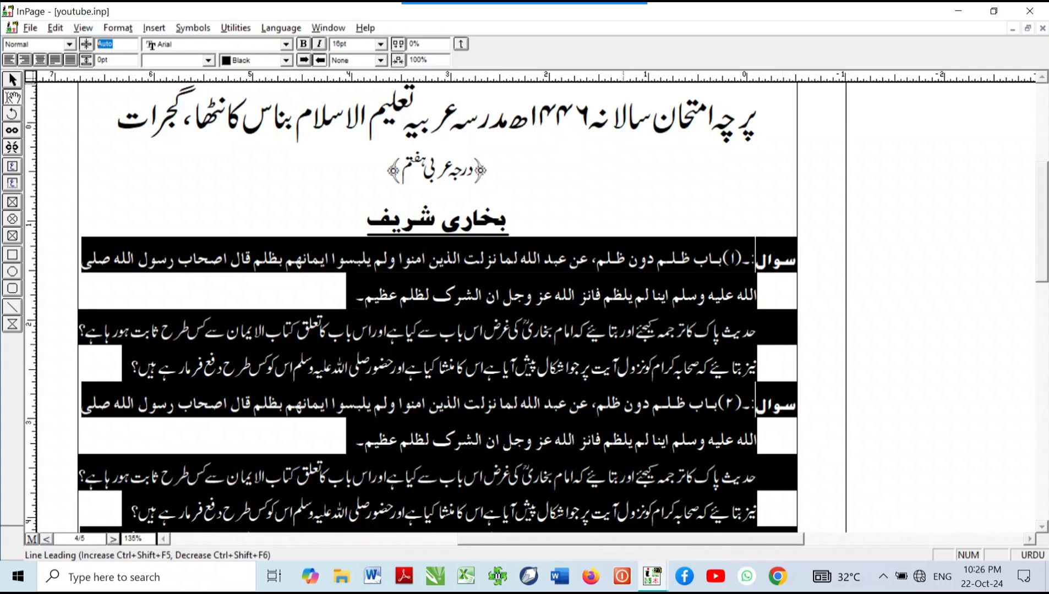
text(4)
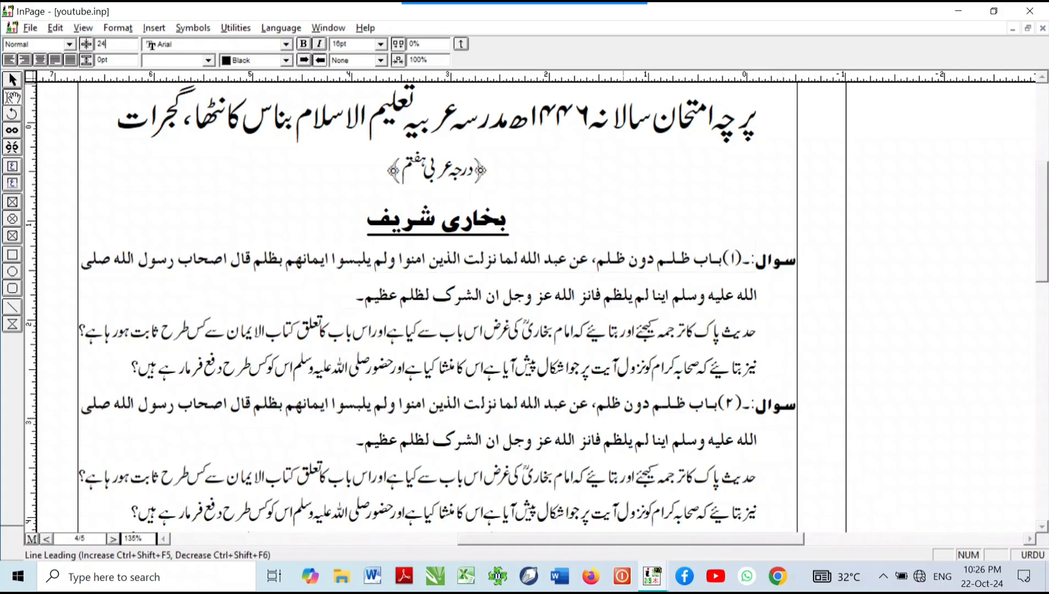
key(Return)
scroll(478, 278, down, 5)
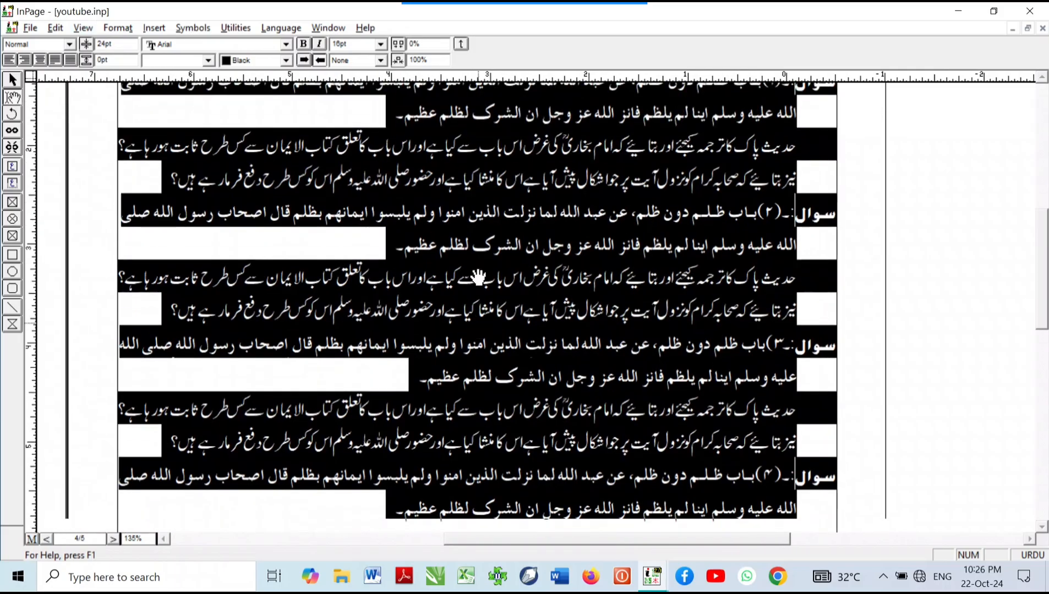
drag(478, 278, 474, 121)
drag(453, 361, 449, 176)
drag(458, 292, 468, 262)
key(ctrl+0)
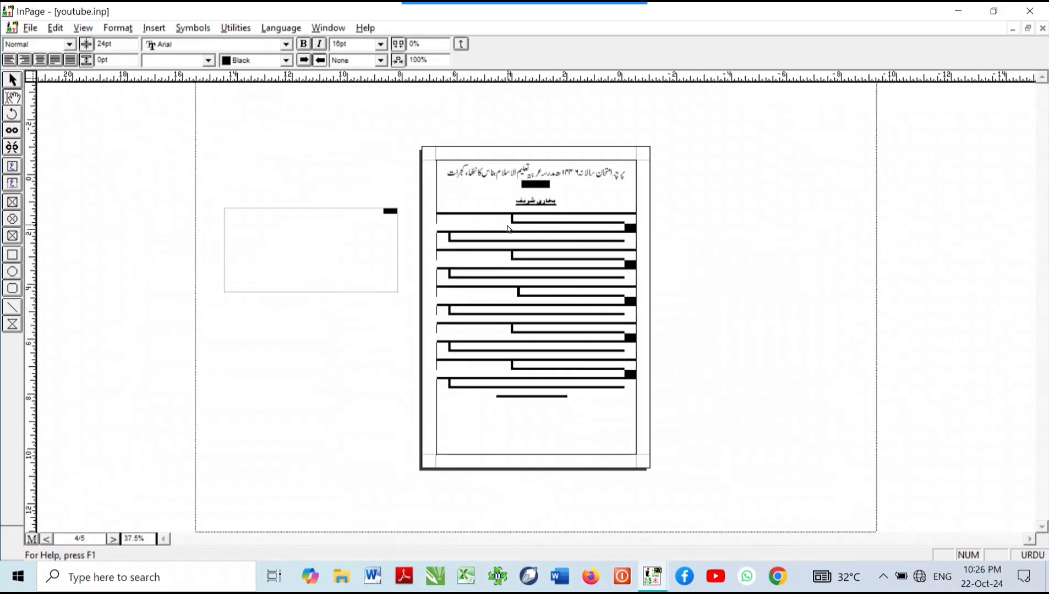
right_click(513, 230)
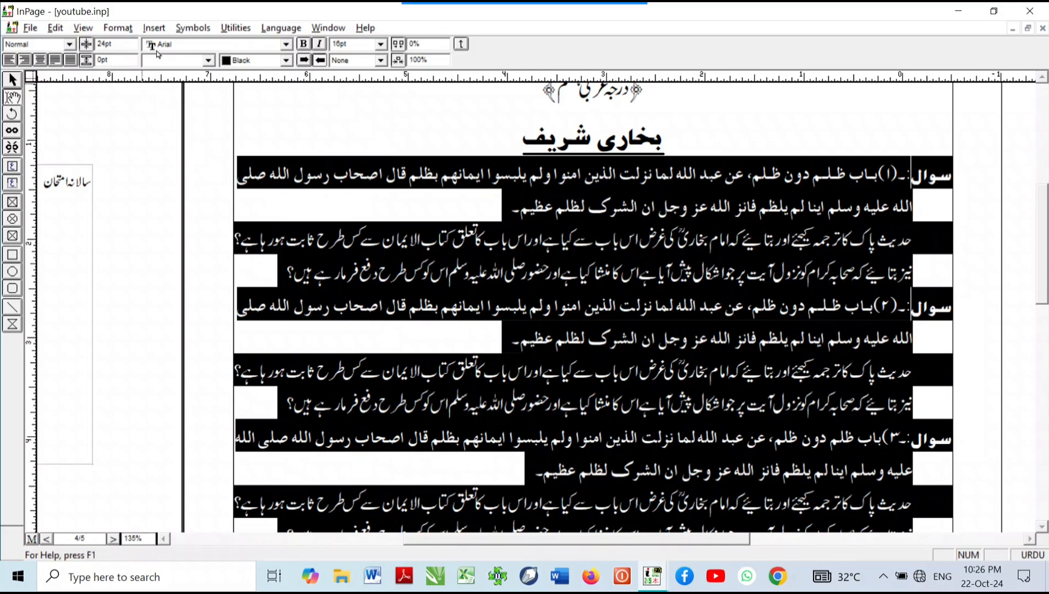
- Set the selected questions and note to a 17 pt font size and 25 pt line leading
click(348, 44)
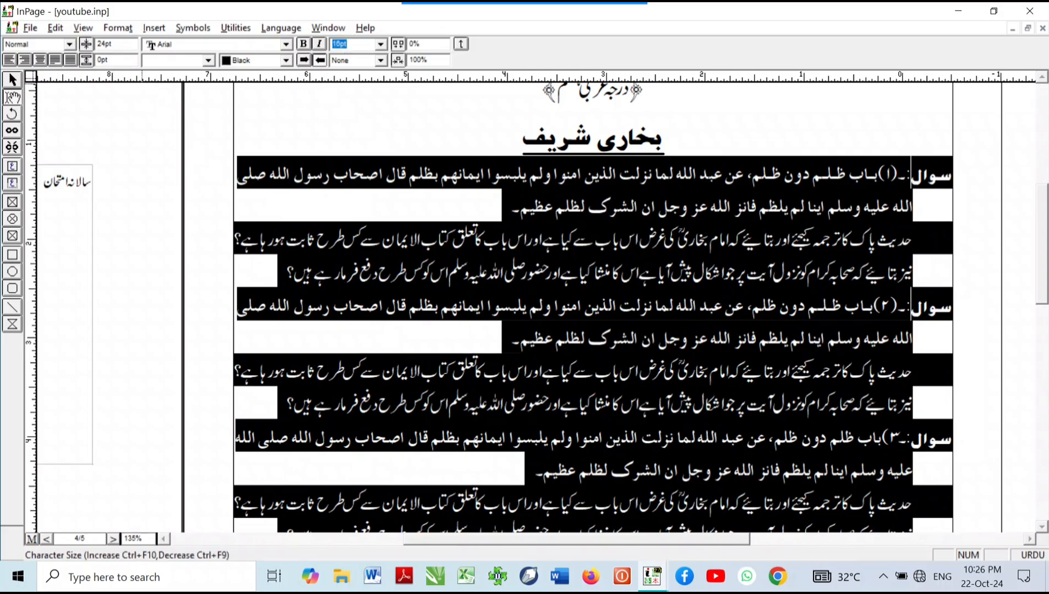
text(17)
key(Return)
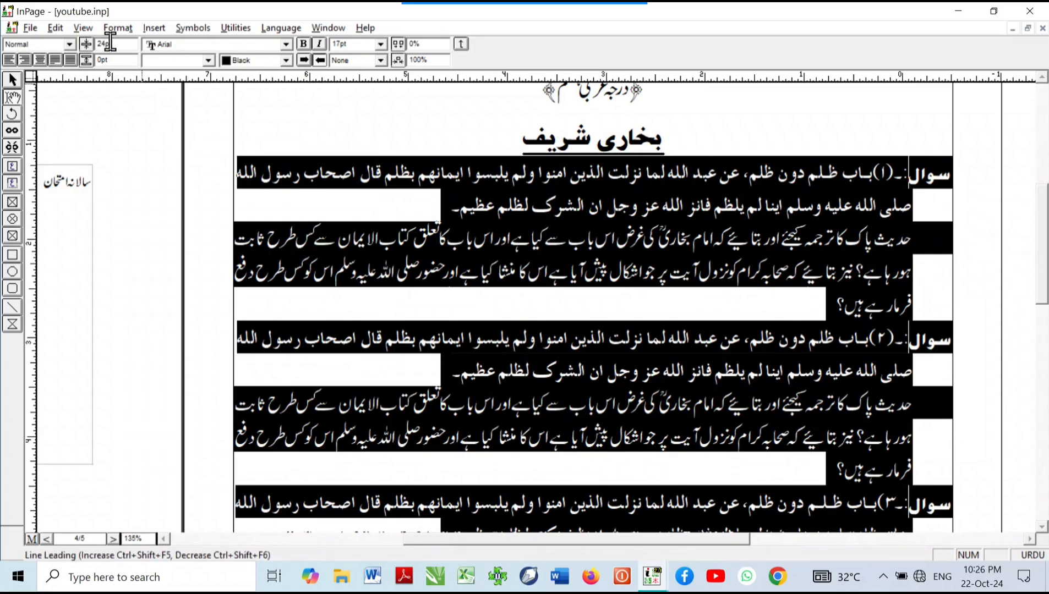
scroll(318, 225, down, 15)
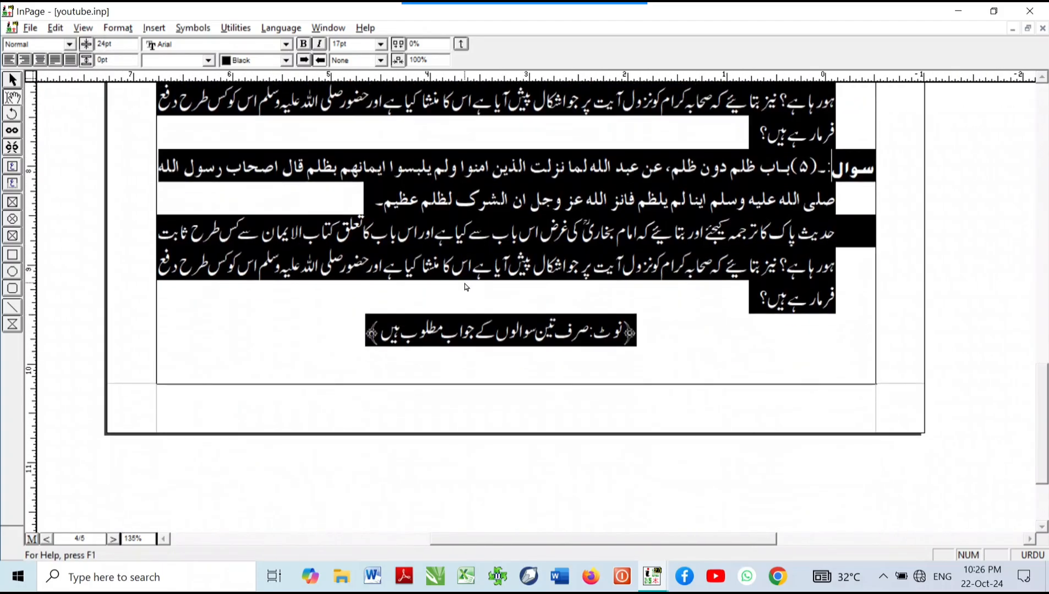
drag(128, 46, 19, 65)
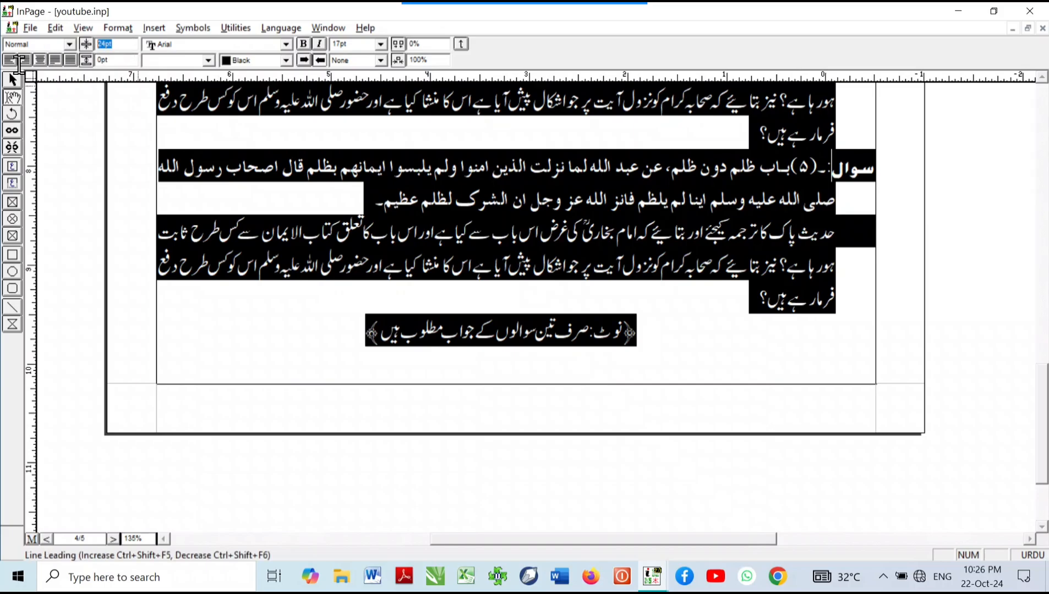
text(25)
key(Return)
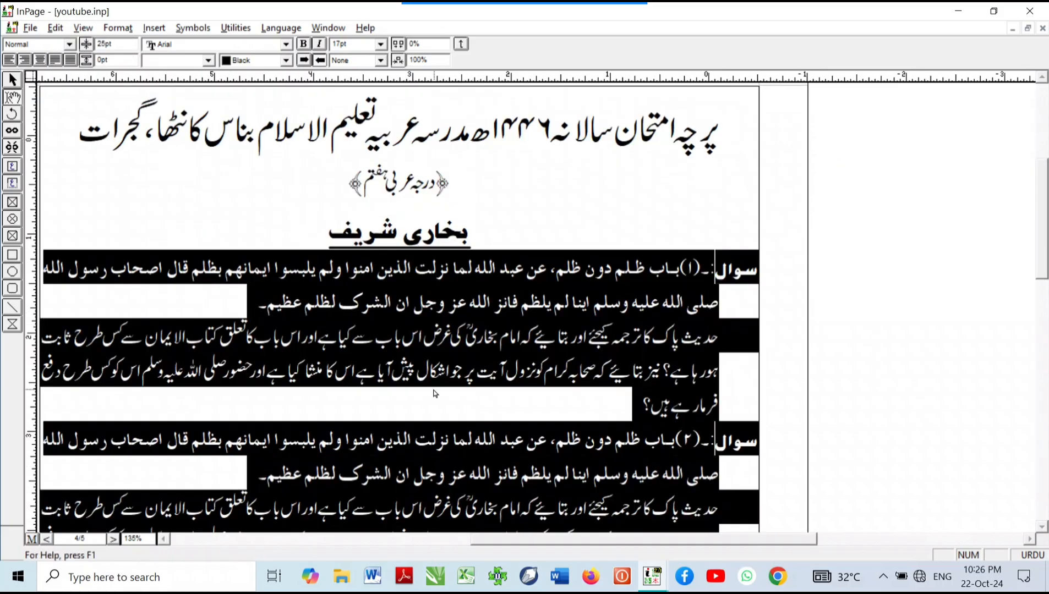
- Check the reformatted questions and closing note on the whole page, and look through them at reading size
drag(433, 390, 516, 211)
click(515, 217)
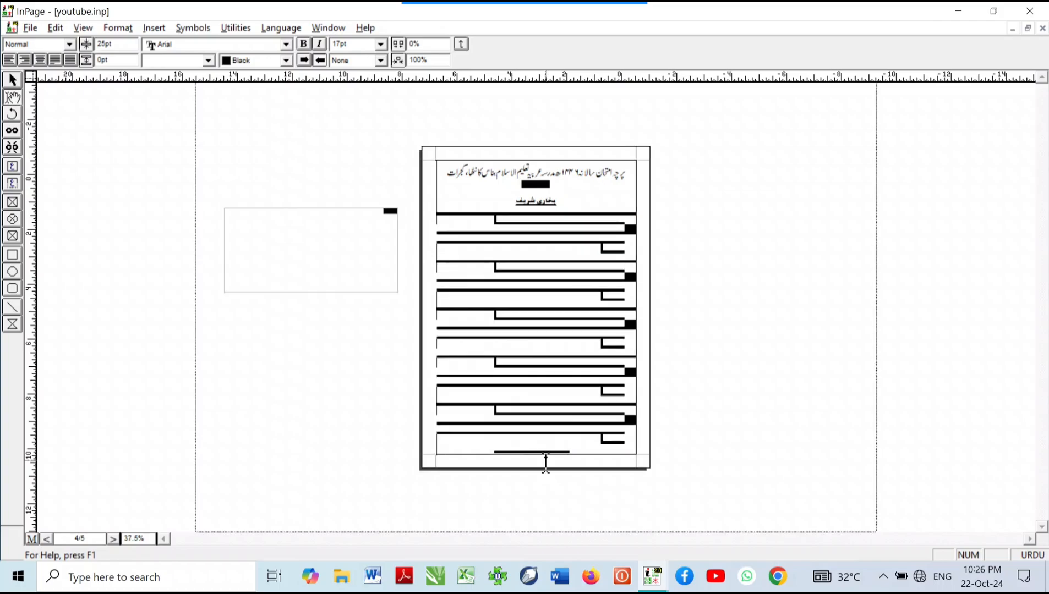
click(546, 453)
drag(665, 325, 656, 431)
drag(663, 210, 656, 382)
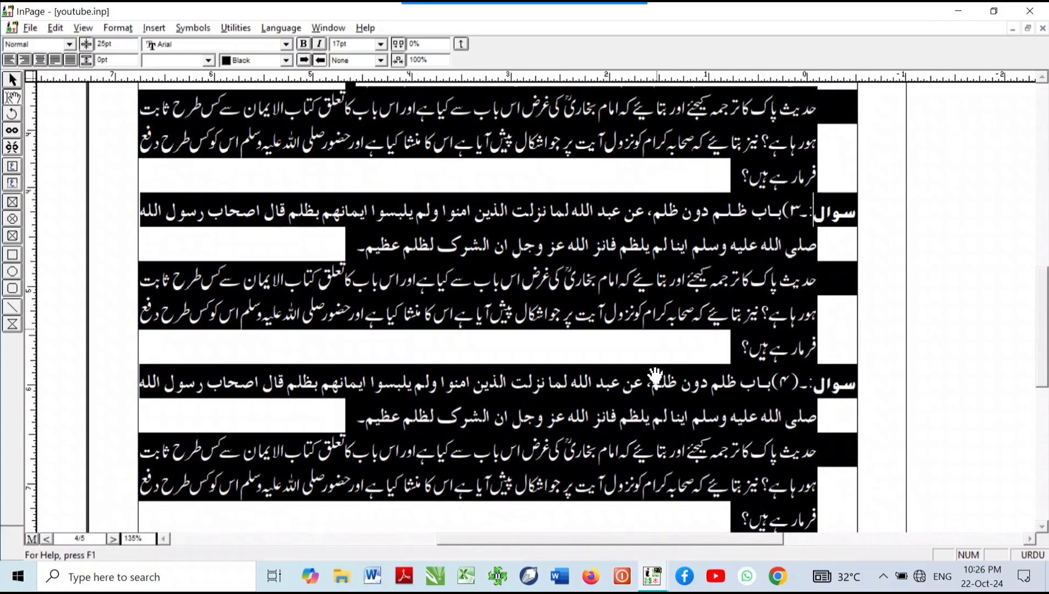
mouse_move(655, 278)
mouse_down()
mouse_move(628, 271)
mouse_move(608, 463)
mouse_up()
mouse_move(607, 270)
mouse_down()
mouse_move(632, 424)
mouse_move(628, 338)
mouse_up()
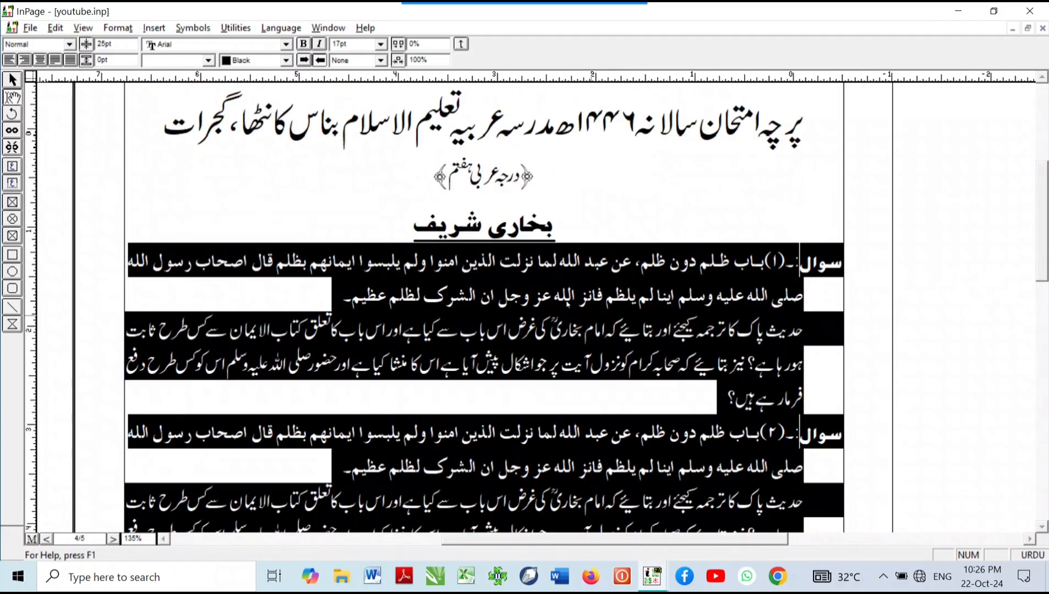
- Inspect the paragraph preferences for the selected questions, then for question ۱ alone, checking the alignment, indents and line height
click(105, 27)
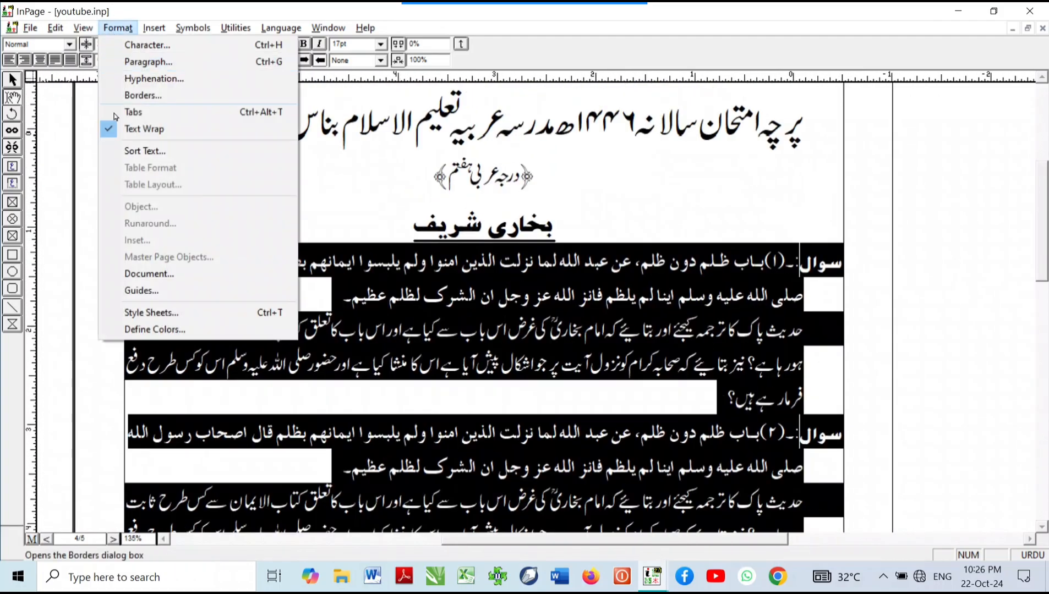
click(153, 61)
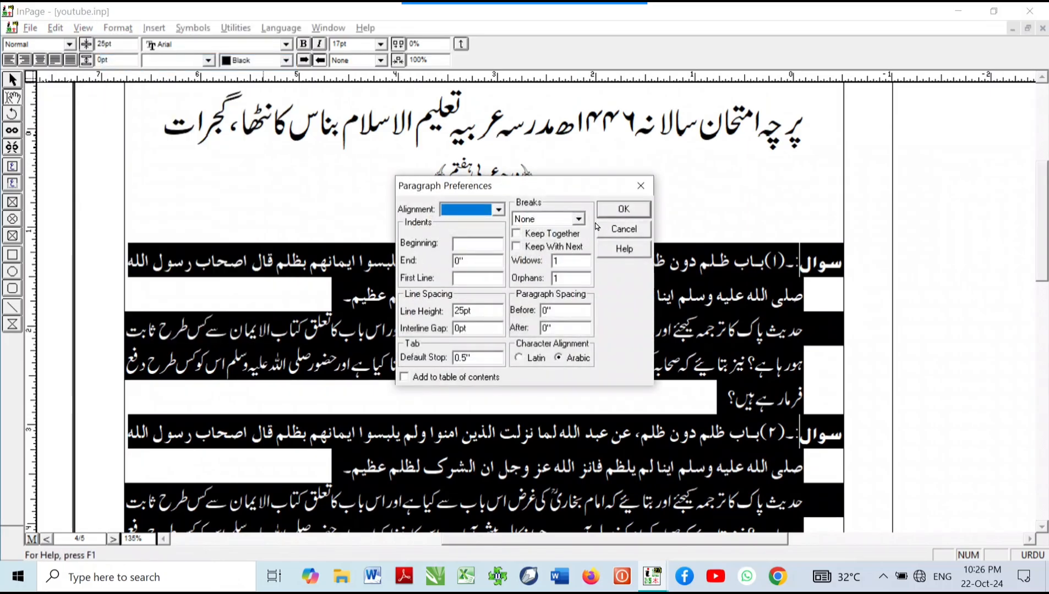
click(639, 190)
click(617, 267)
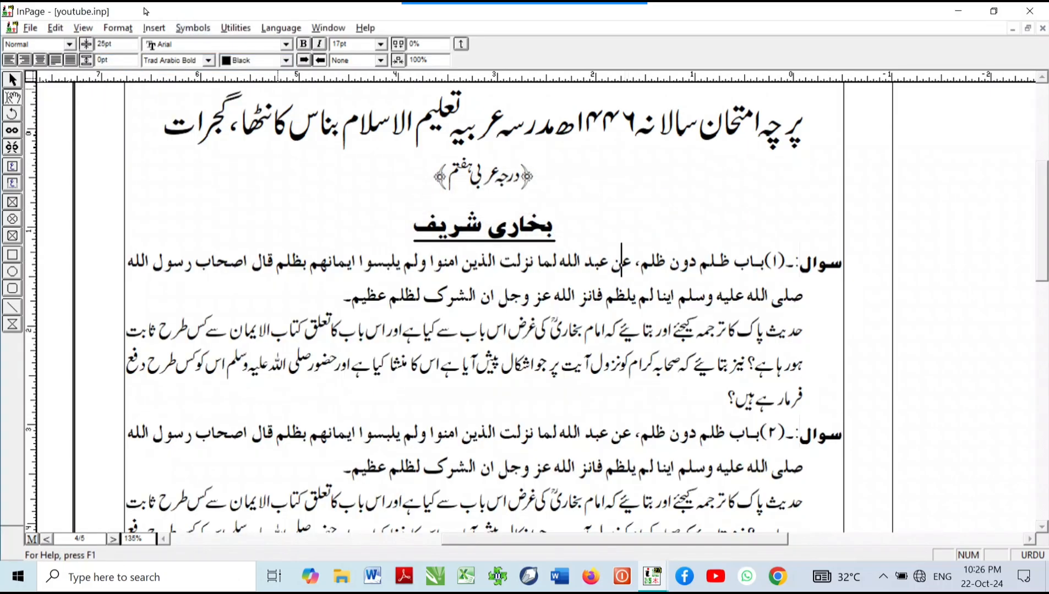
click(118, 28)
click(161, 62)
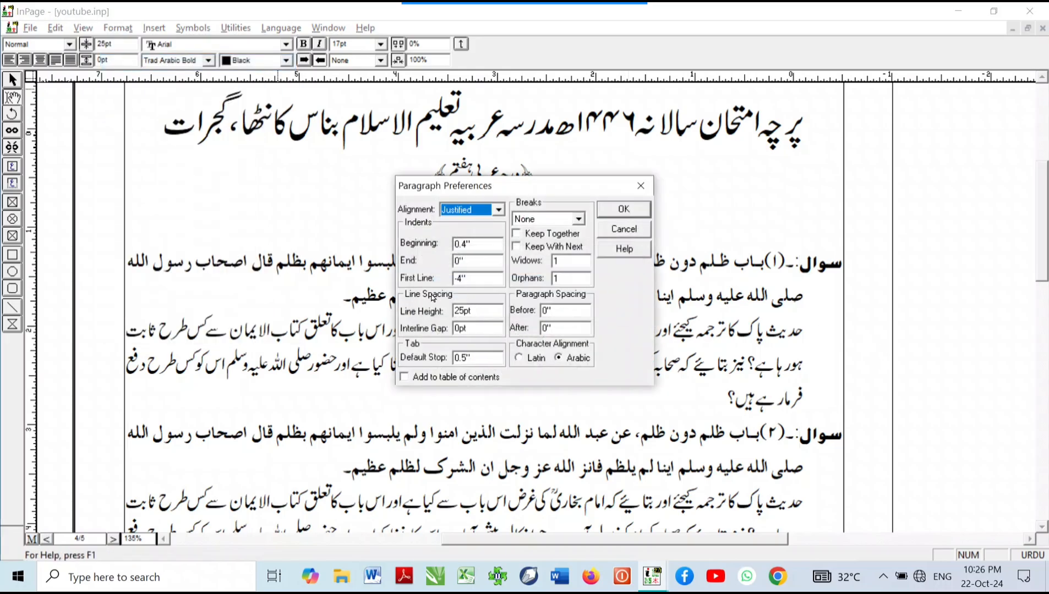
click(624, 209)
- Examine the full-page layout and read from question ۱ to the closing note and back to the heading
key(ctrl+0)
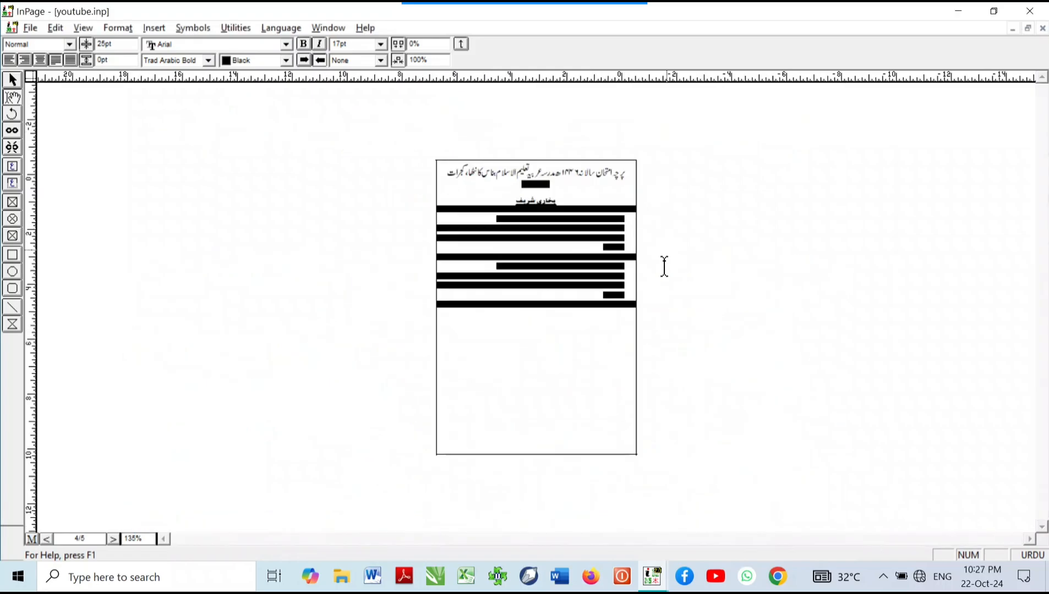
ctrl+click(633, 217)
drag(627, 257, 837, 237)
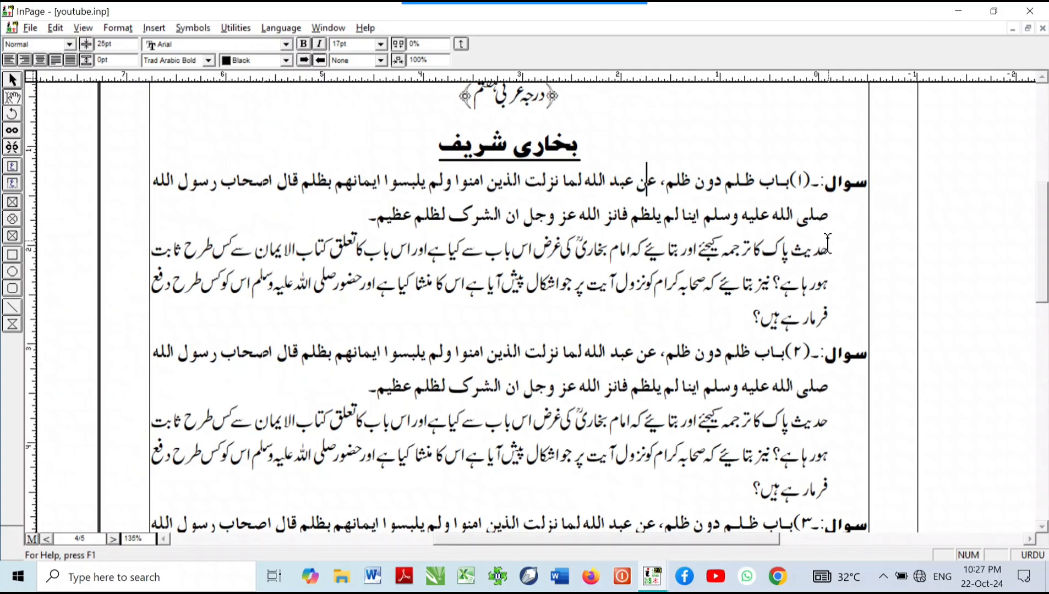
scroll(815, 231, down, 3)
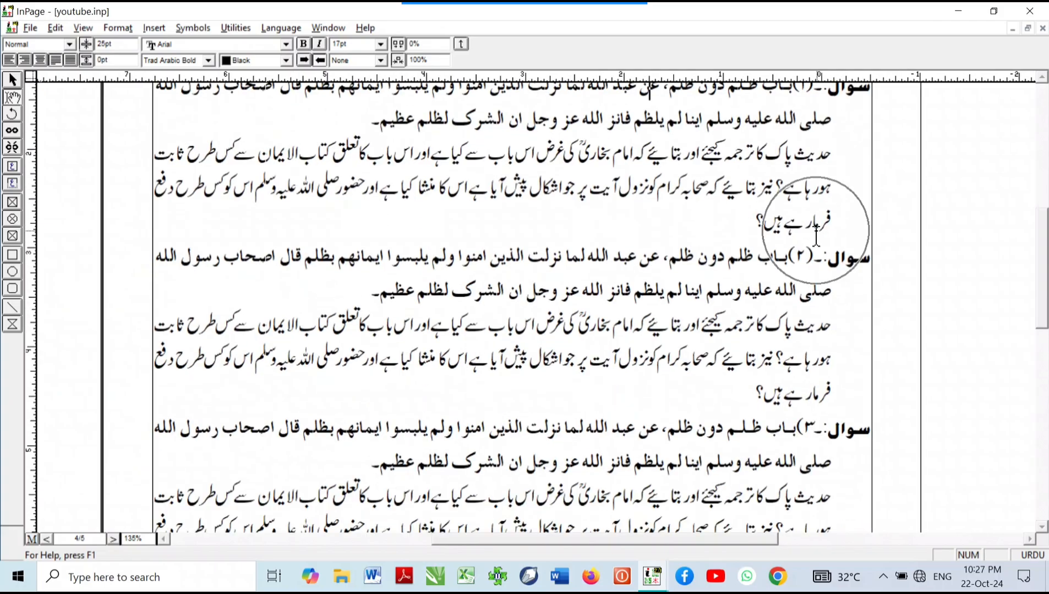
scroll(805, 236, down, 5)
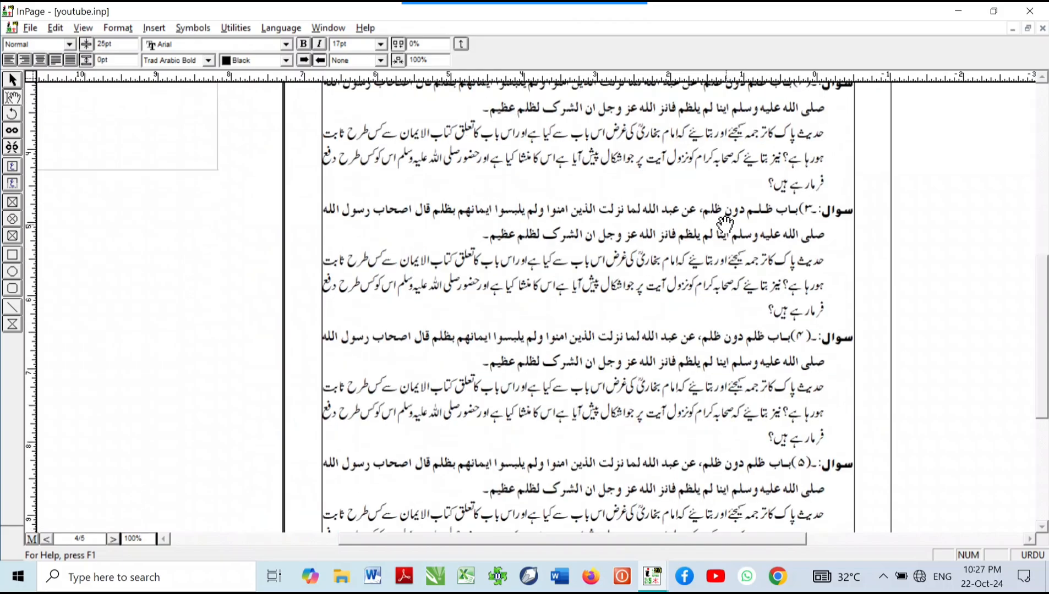
scroll(706, 330, up, 6)
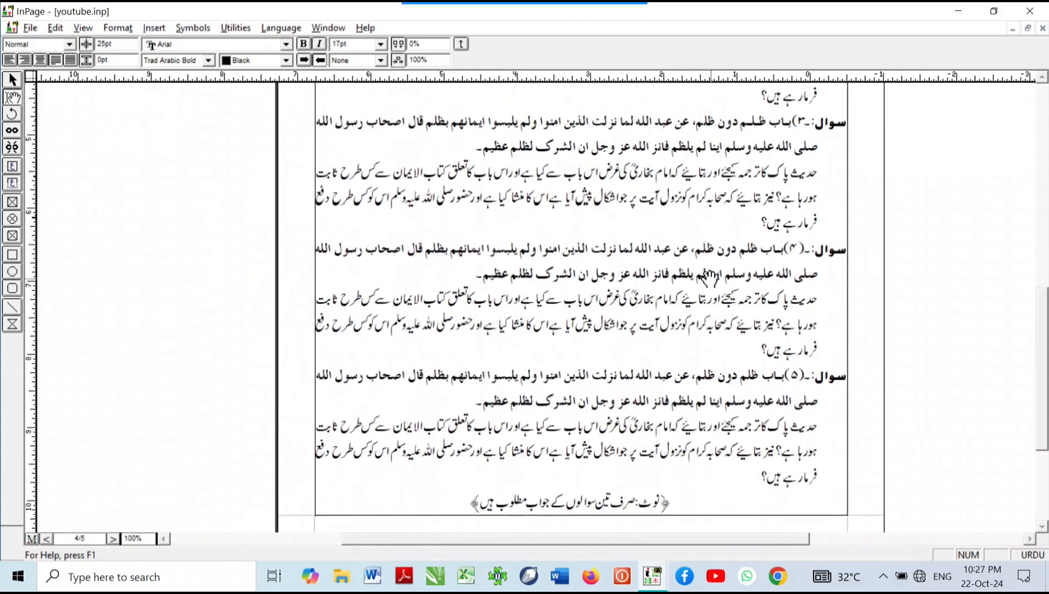
drag(706, 300, 667, 413)
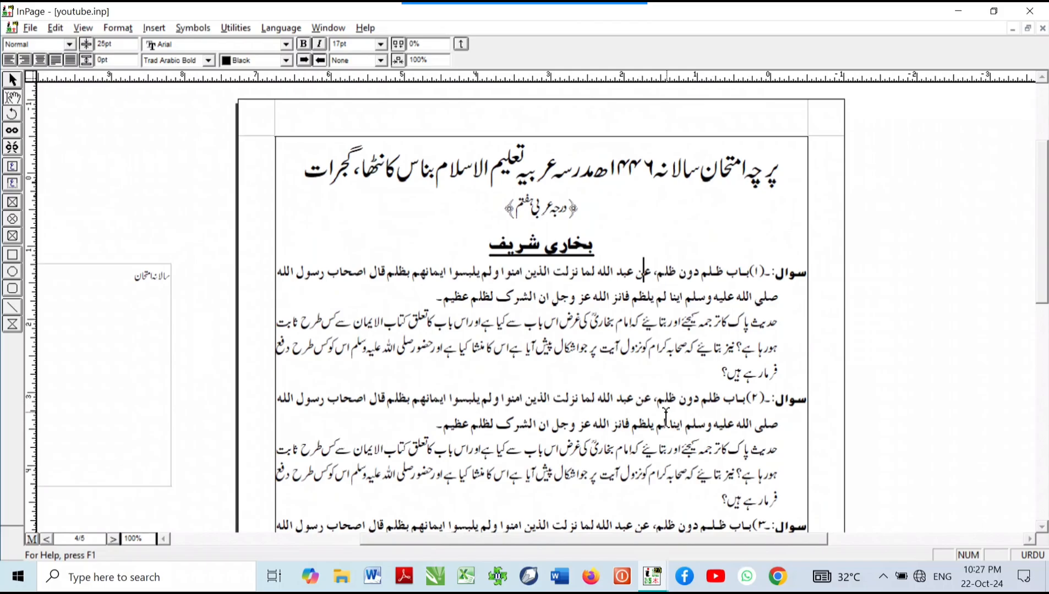
- Check the font settings of the exam title and of the Arabic and Urdu passages in question ۱
click(534, 190)
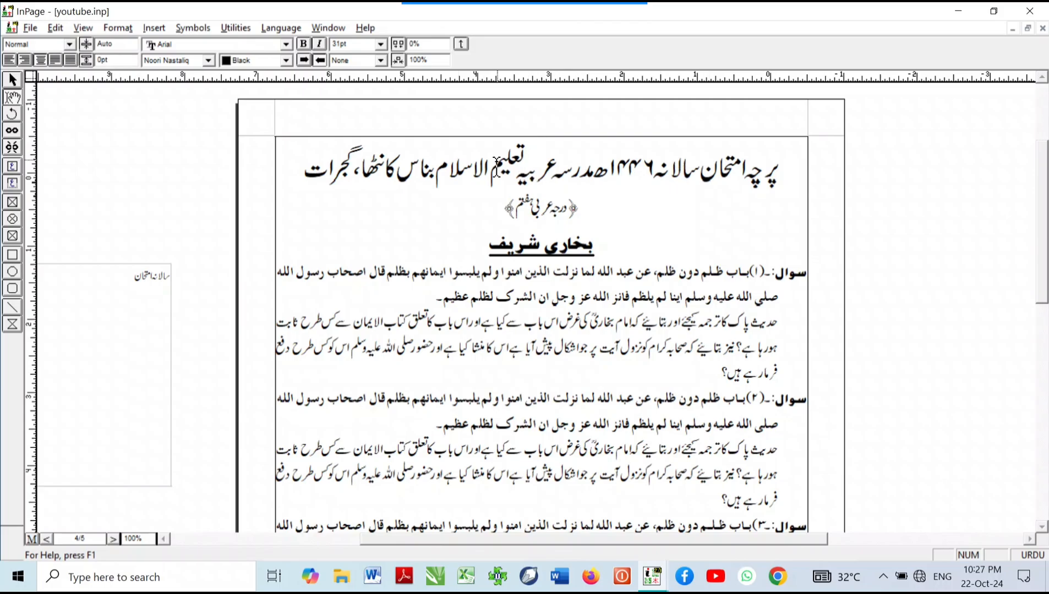
click(541, 239)
scroll(781, 311, down, 3)
drag(755, 170, 452, 194)
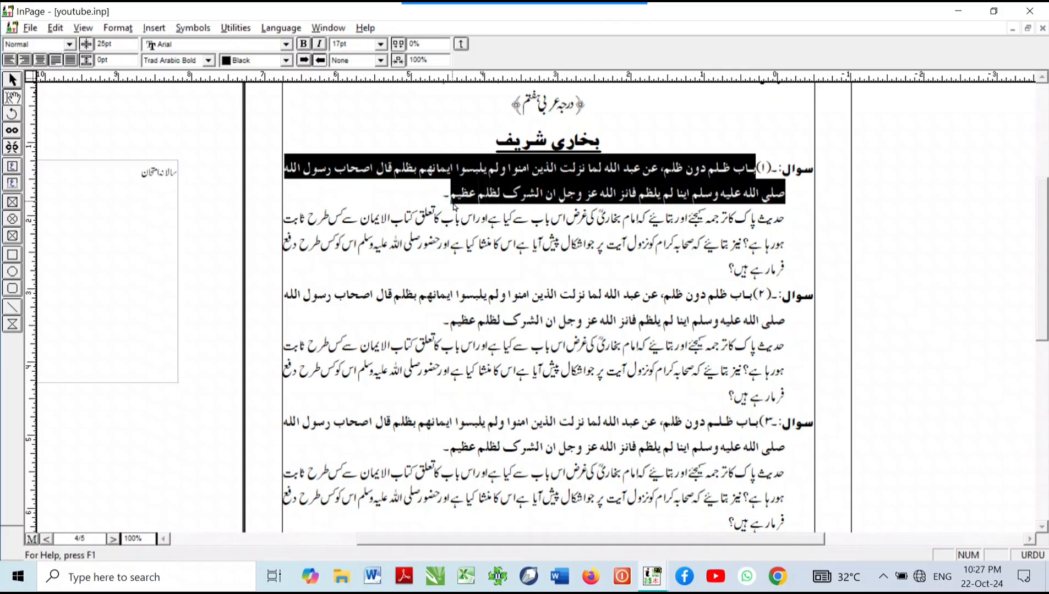
click(789, 221)
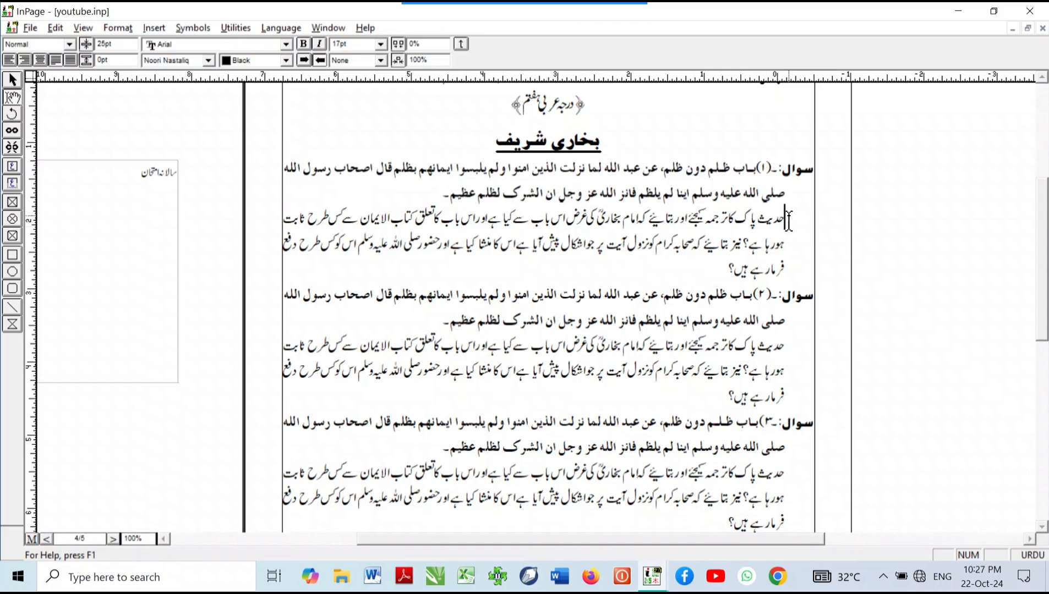
key(ctrl+shift+Down)
key(shift+Right)
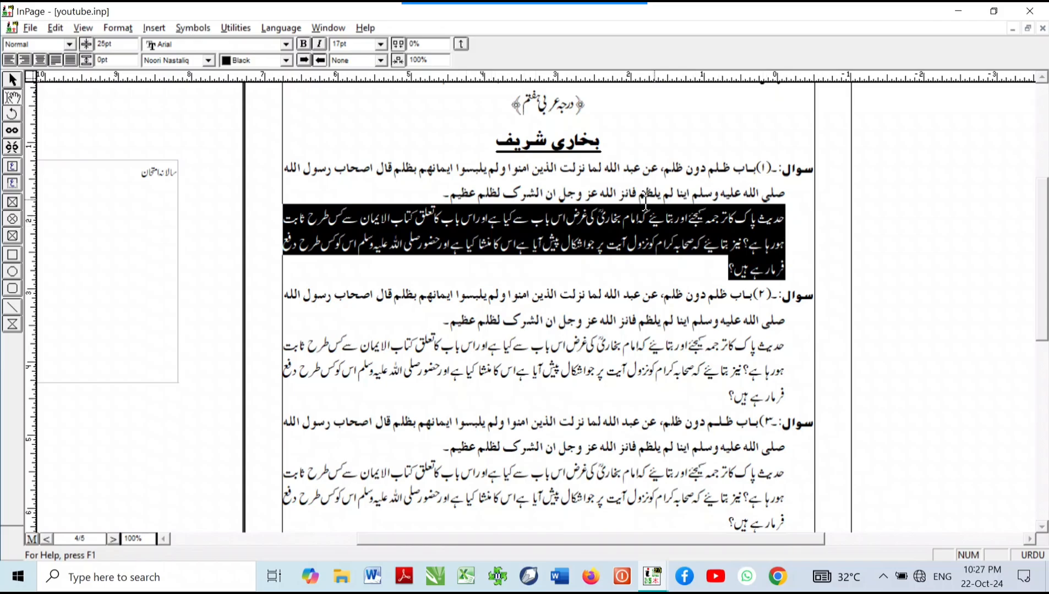
click(638, 195)
- Review the finished paper from the title to the closing note, including its fit on the whole page
drag(636, 198, 605, 393)
drag(568, 354, 600, 243)
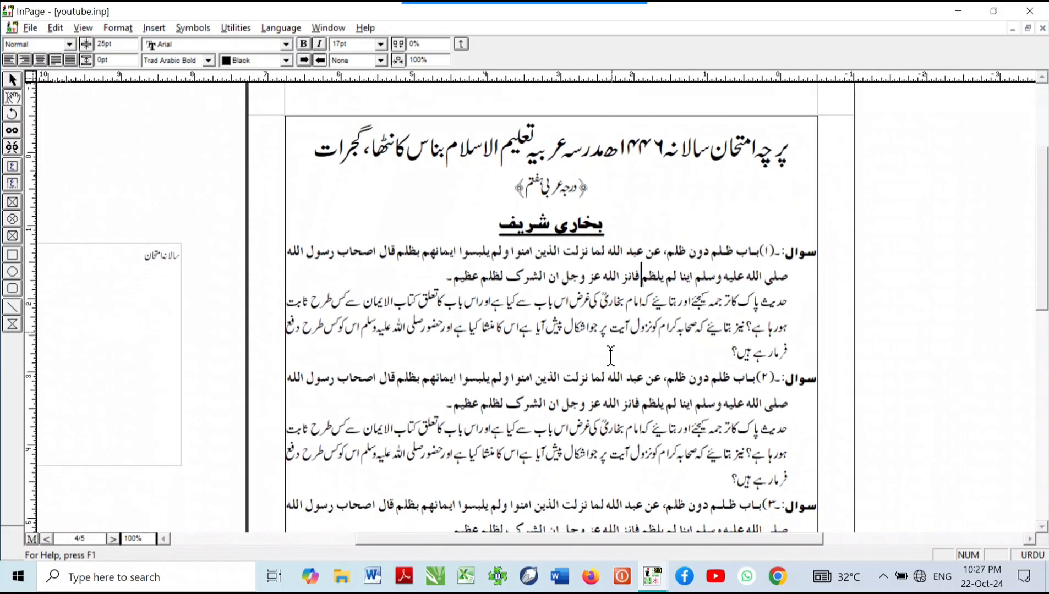
drag(622, 429, 645, 229)
drag(605, 351, 610, 214)
drag(564, 406, 550, 254)
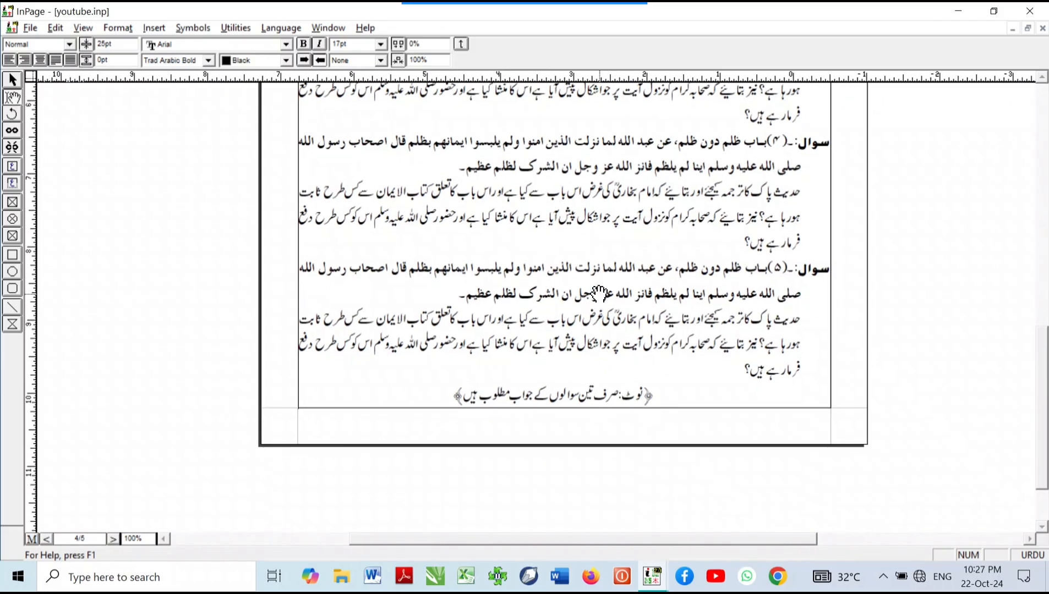
drag(598, 294, 545, 488)
drag(544, 291, 511, 427)
drag(512, 324, 504, 298)
key(ctrl)
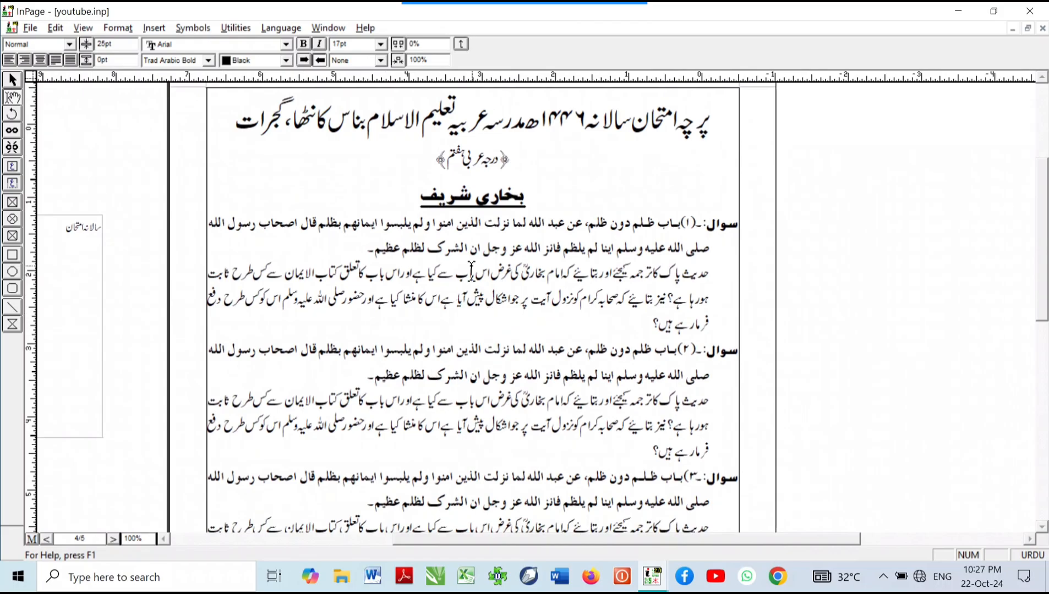
scroll(472, 264, up, 1)
scroll(528, 248, down, 3)
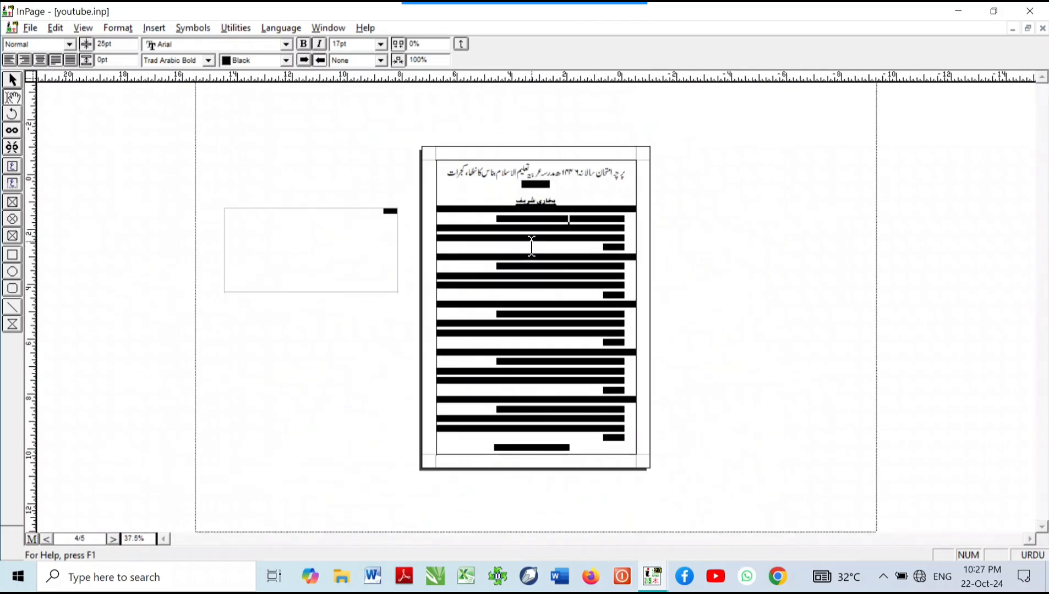
scroll(537, 176, up, 3)
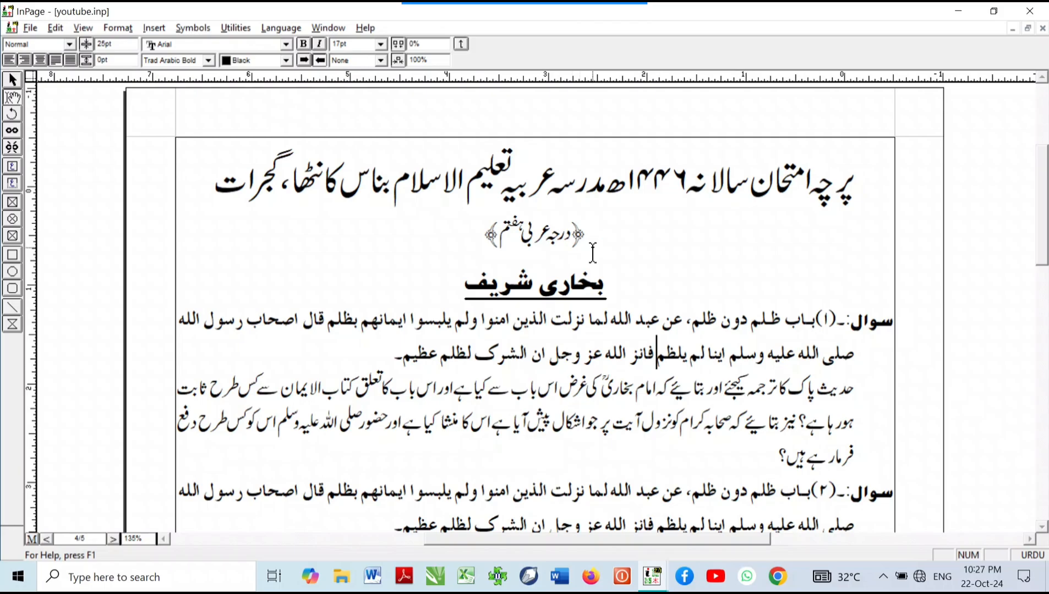
click(592, 249)
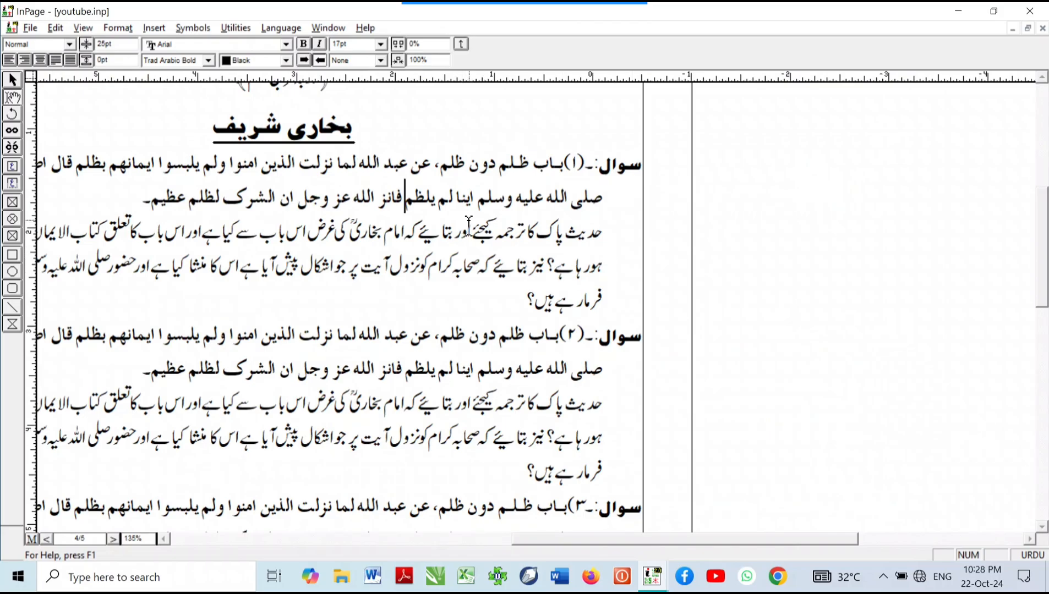
- Correct the two misspelt words in question ۱'s Arabic passage to فانزل and يظلم
click(380, 202)
text(ل)
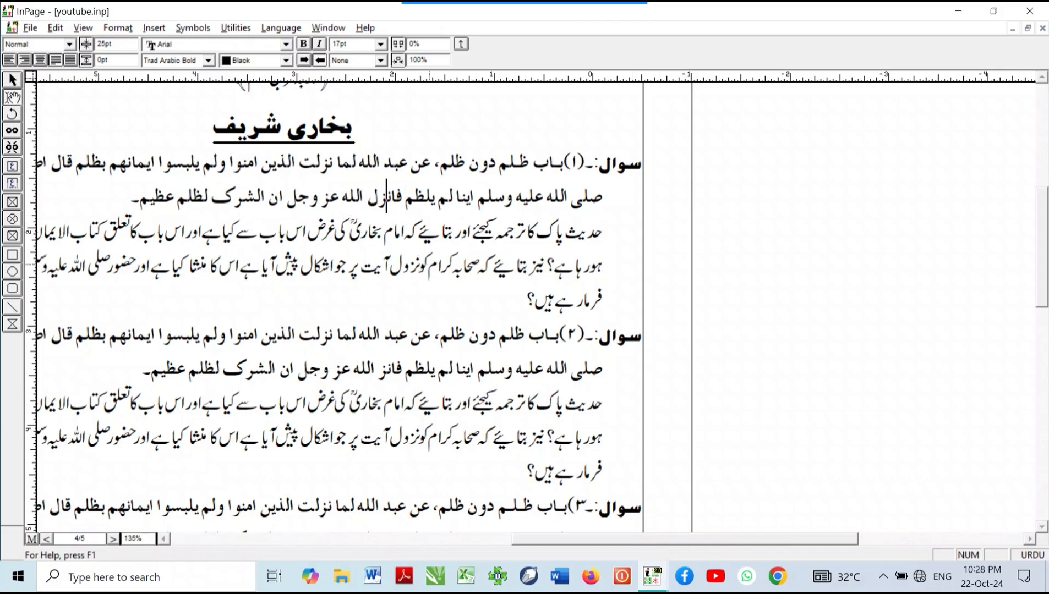
key(Right)
key(Right)
key(Right)
key(Right)
key(Right)
key(Right)
key(Right)
key(BackSpace)
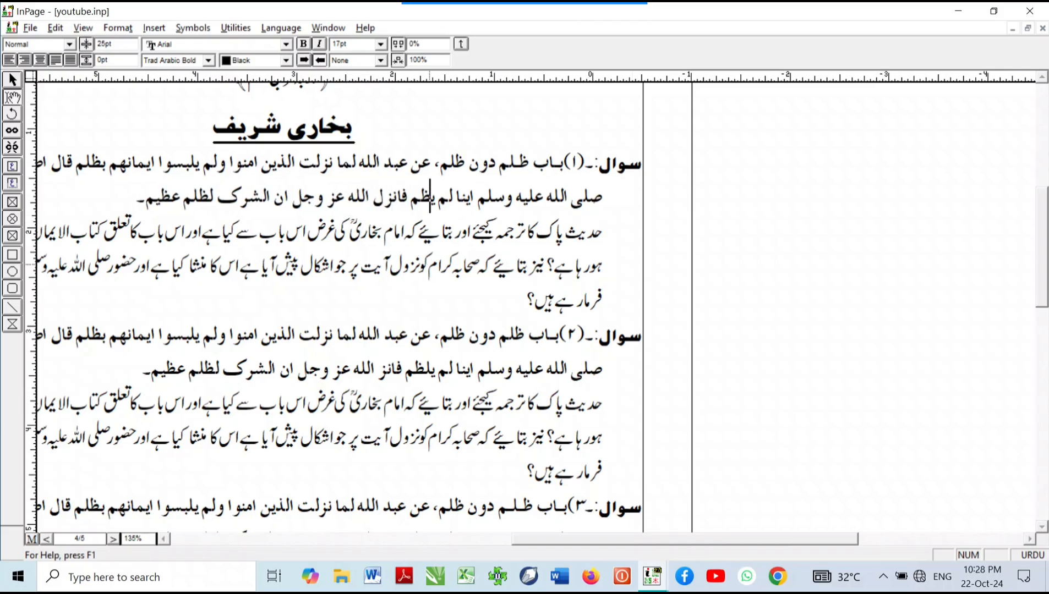
text(للل)
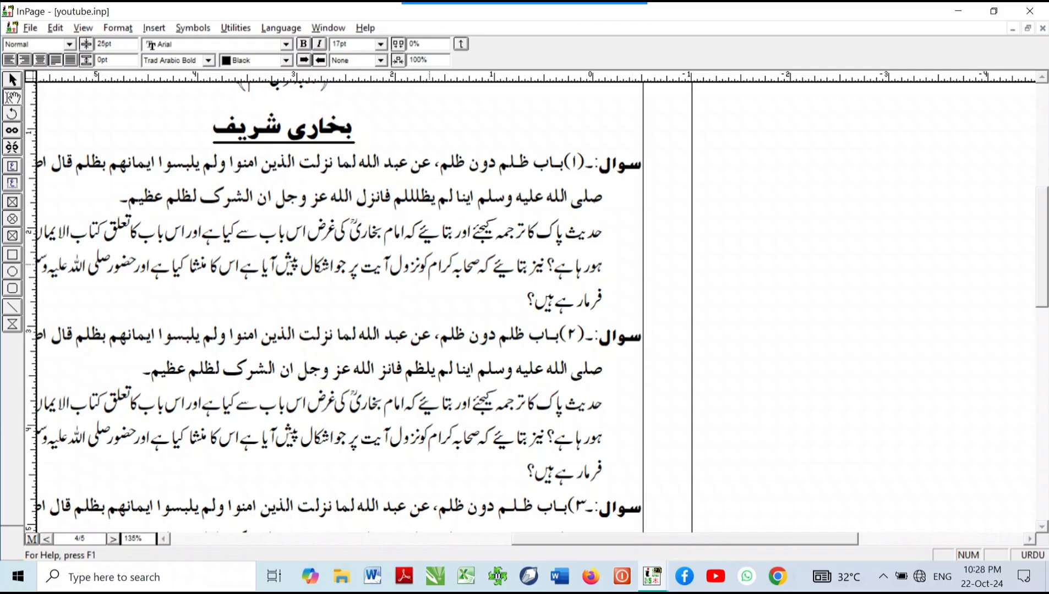
key(BackSpace)
key(BackSpace)
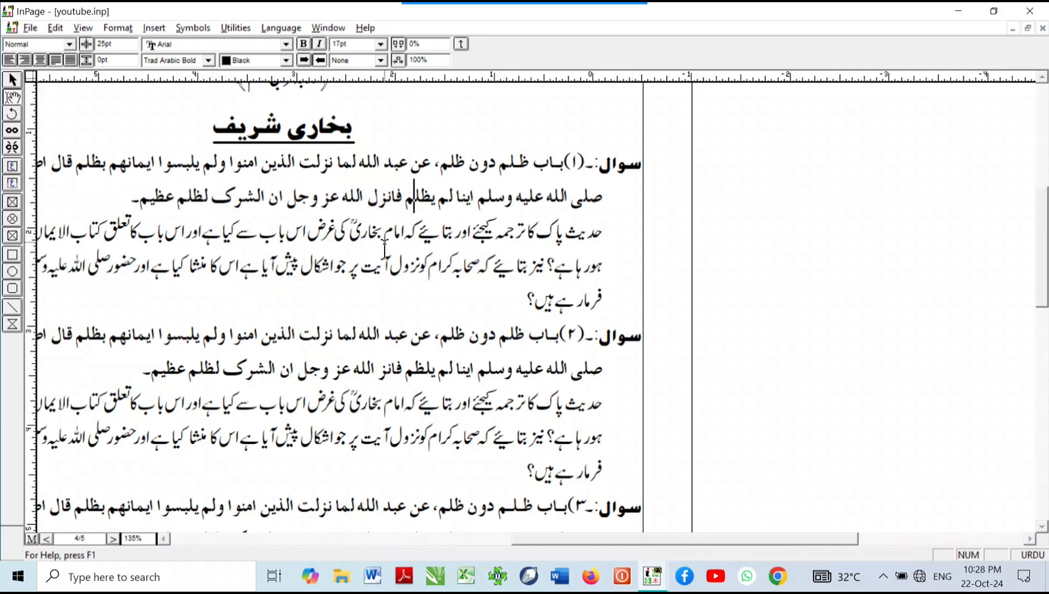
- Check the corrected paper on the whole page and return to a close view of question ۱
drag(358, 326, 560, 315)
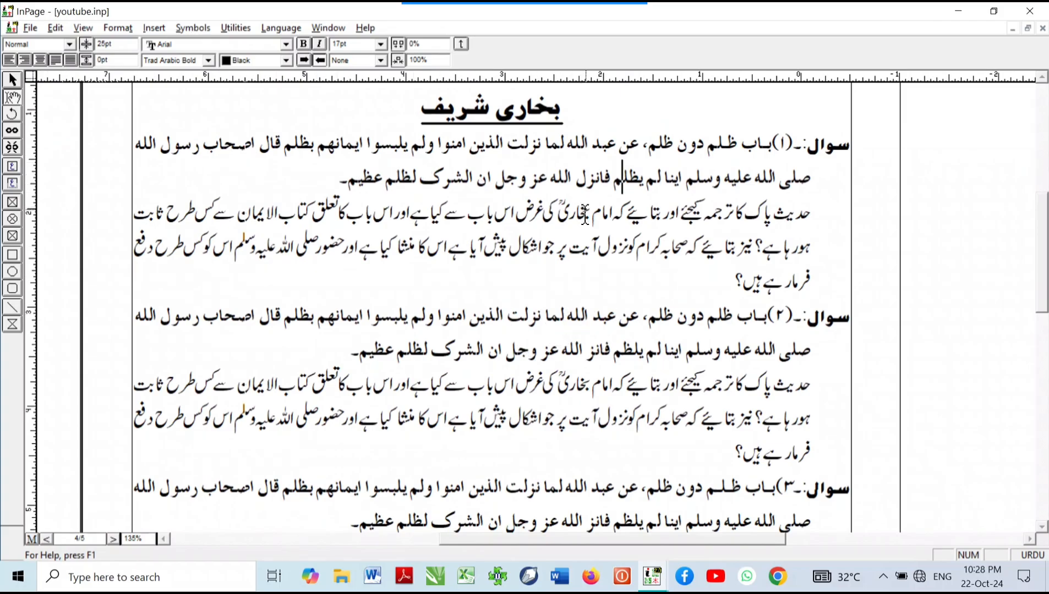
key(ctrl+0)
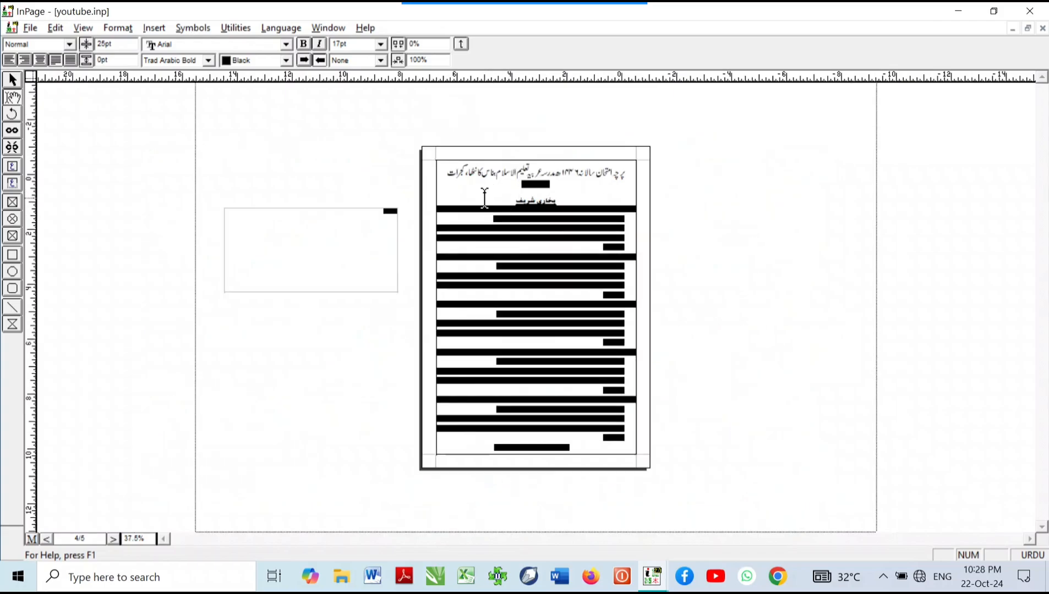
right_click(552, 231)
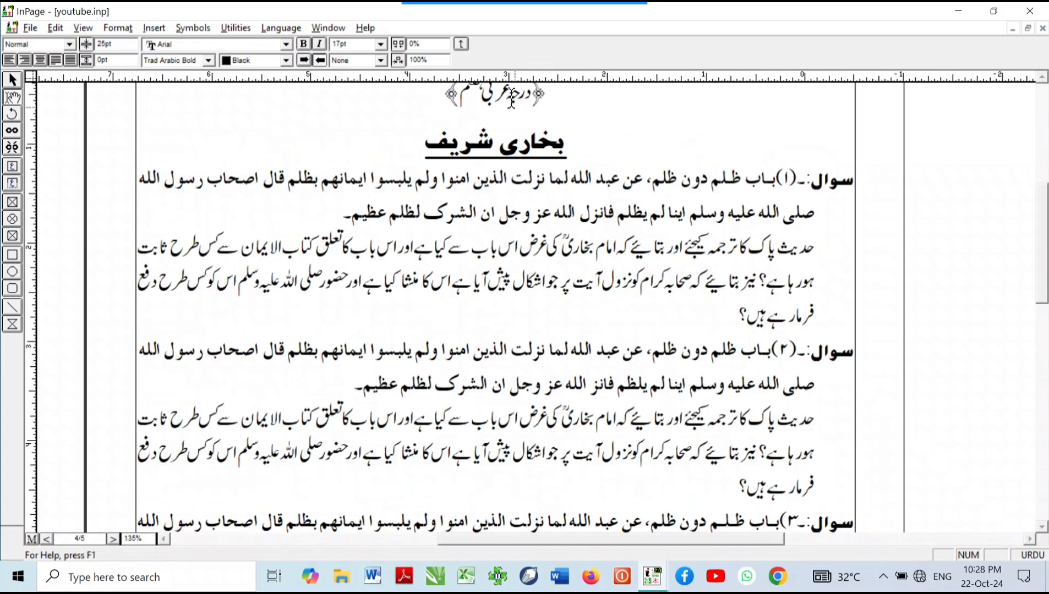